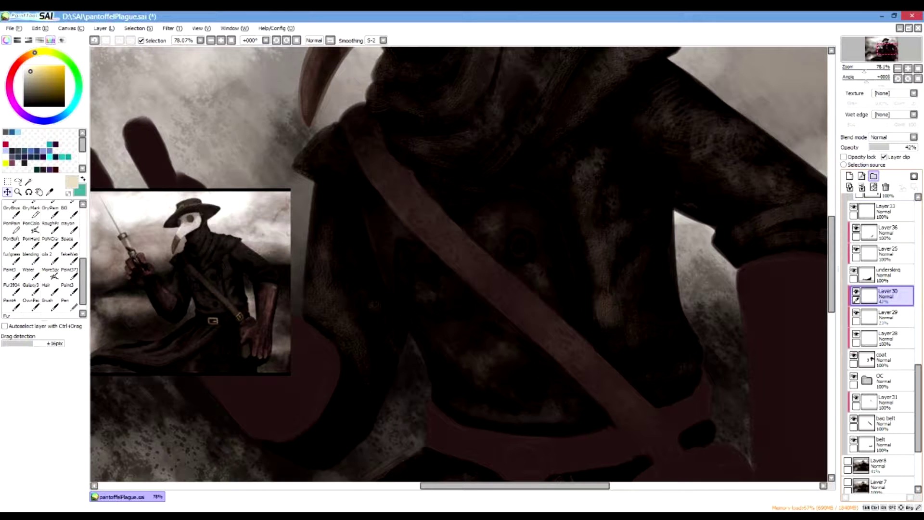
# Step: Create a layer folder named C and move the coat layer together with Layer28, Layer29 and Layer30 into it
pyautogui.doubleClick(885, 296)
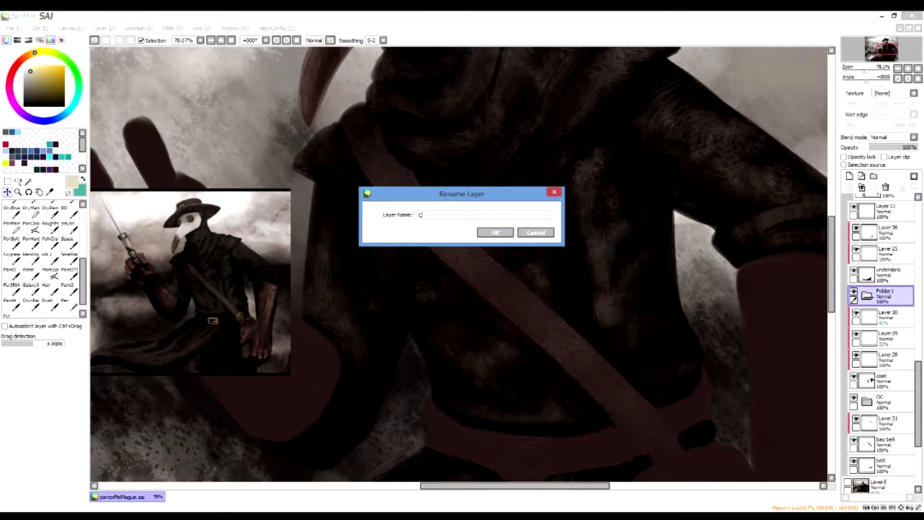
pyautogui.press('Return')
pyautogui.moveTo(885, 381); pyautogui.dragTo(885, 297)
pyautogui.moveTo(888, 381); pyautogui.dragTo(884, 313)
pyautogui.click(885, 380)
pyautogui.moveTo(886, 380); pyautogui.dragTo(884, 312)
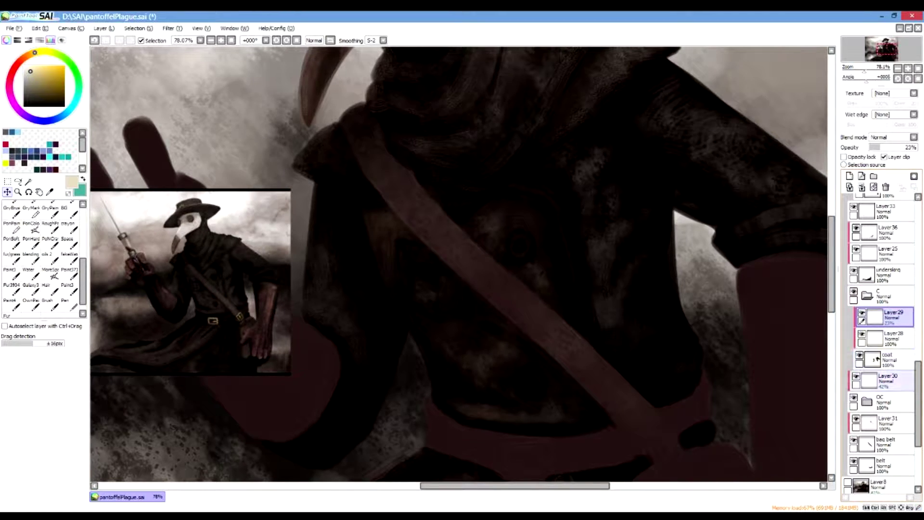
pyautogui.click(886, 380)
pyautogui.moveTo(885, 312); pyautogui.dragTo(884, 312)
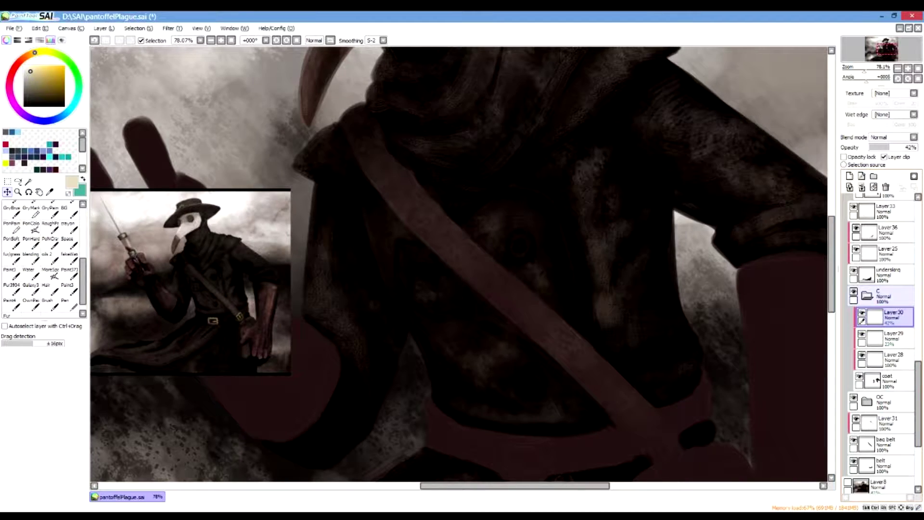
# Step: Collapse folder C and toggle its visibility off and on to check the coat
pyautogui.click(867, 296)
pyautogui.click(853, 291)
pyautogui.click(853, 292)
pyautogui.click(885, 338)
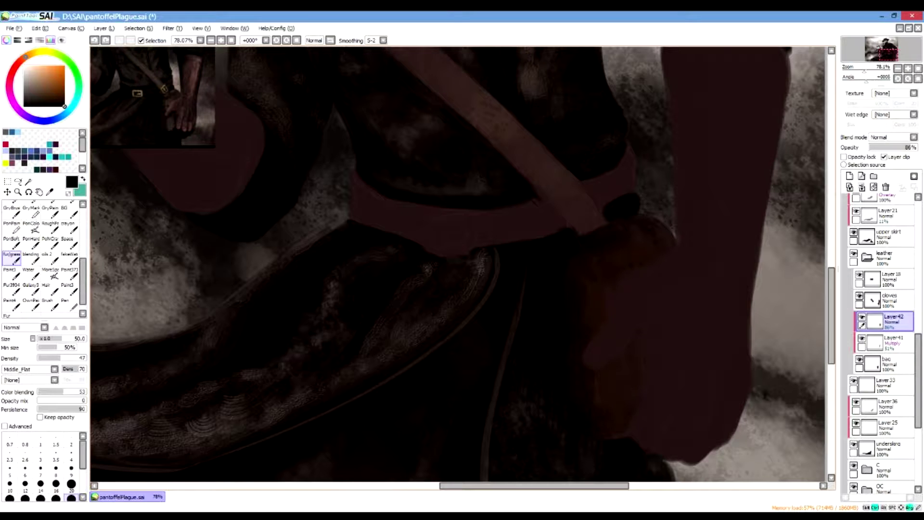
# Step: Add a new layer above Layer42, set it to Multiply and clip it to the bag layer
pyautogui.click(849, 176)
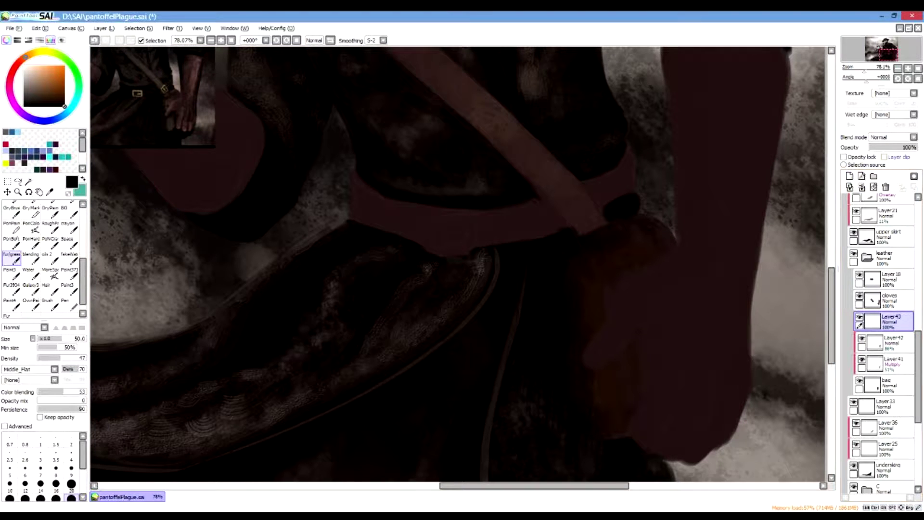
pyautogui.click(893, 137)
pyautogui.click(886, 152)
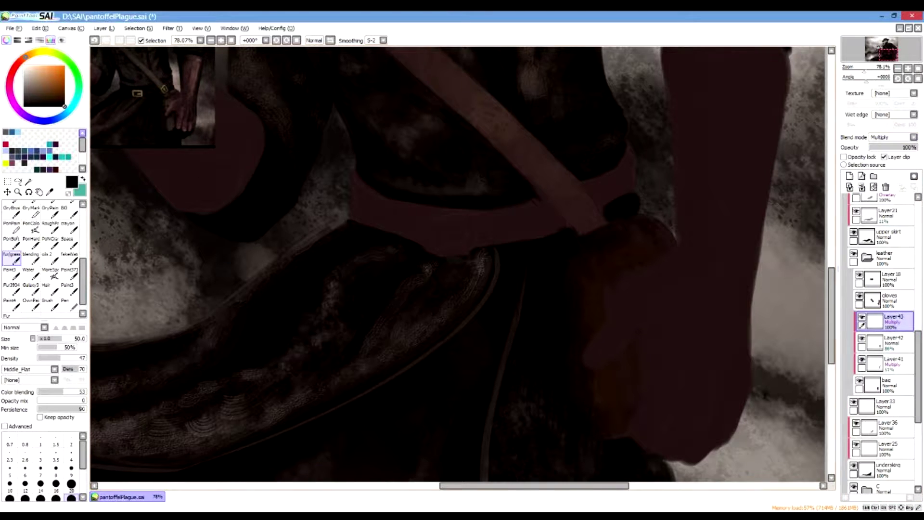
# Step: Paint black shadows over the bag behind the hand and lower the Multiply layer's opacity to 38%
pyautogui.moveTo(459, 264); pyautogui.dragTo(472, 264)
pyautogui.moveTo(590, 264)
pyautogui.mouseDown()
pyautogui.moveTo(664, 247)
pyautogui.moveTo(645, 283)
pyautogui.moveTo(664, 296)
pyautogui.moveTo(632, 355)
pyautogui.moveTo(623, 436)
pyautogui.mouseUp()
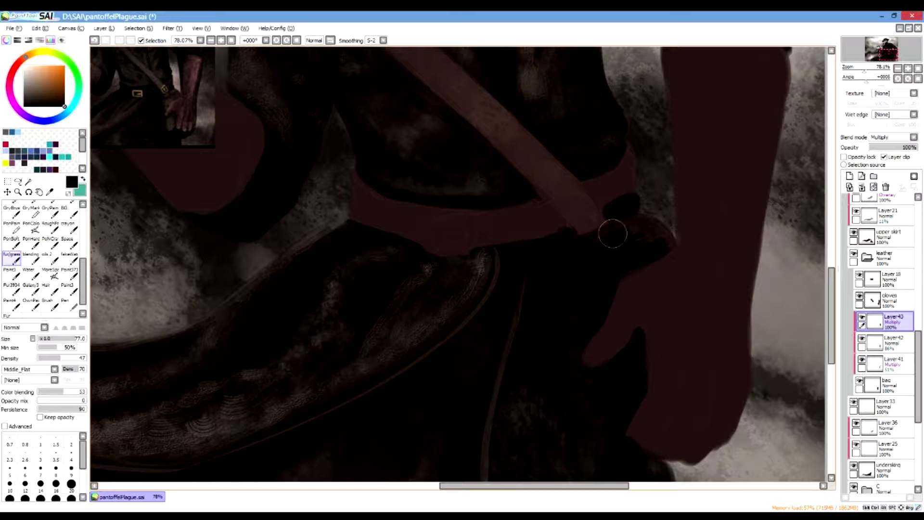
pyautogui.click(69, 241)
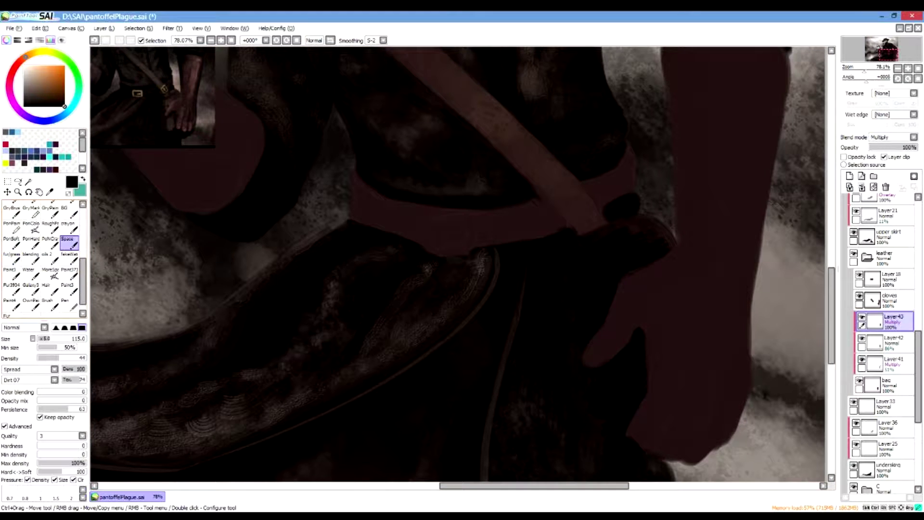
pyautogui.click(880, 148)
pyautogui.moveTo(888, 147); pyautogui.dragTo(887, 146)
# Step: Add another clipped layer above the bag's Multiply layer and paint on the bag with the Space brush
pyautogui.click(849, 176)
pyautogui.click(884, 157)
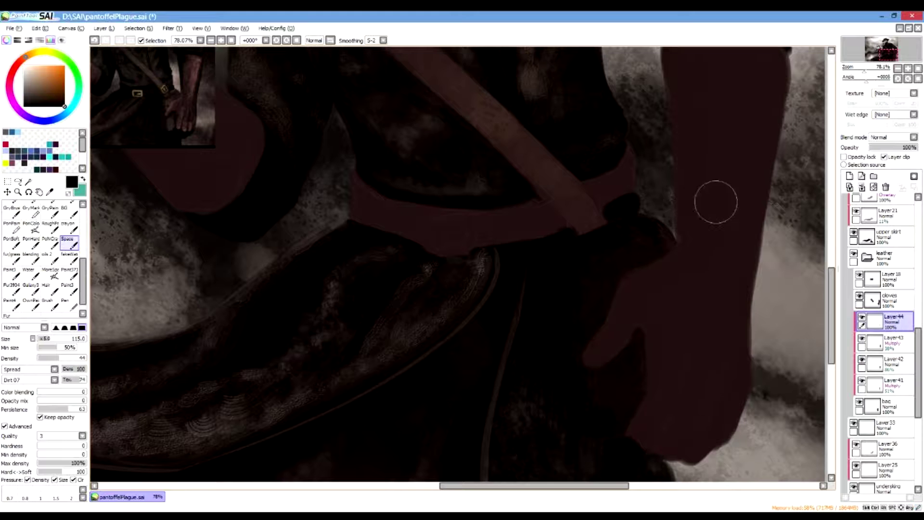
pyautogui.moveTo(864, 68); pyautogui.dragTo(891, 55)
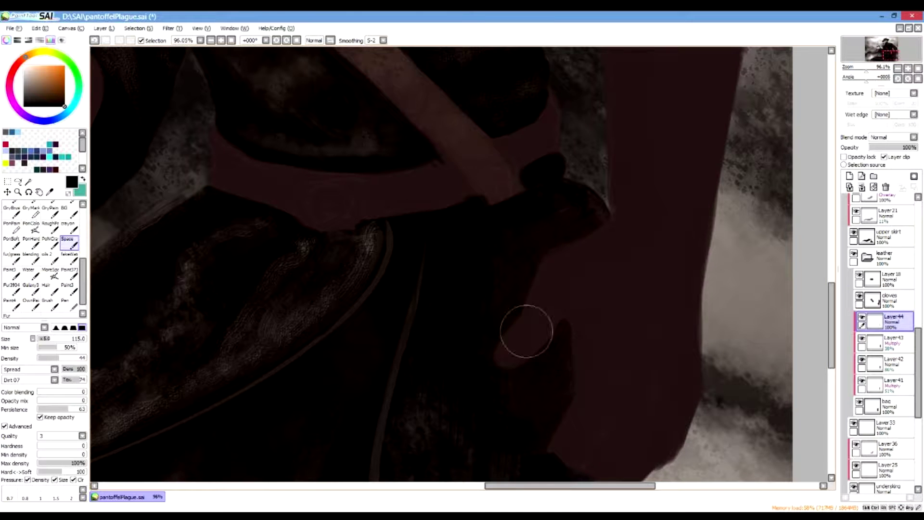
pyautogui.moveTo(866, 69); pyautogui.dragTo(893, 54)
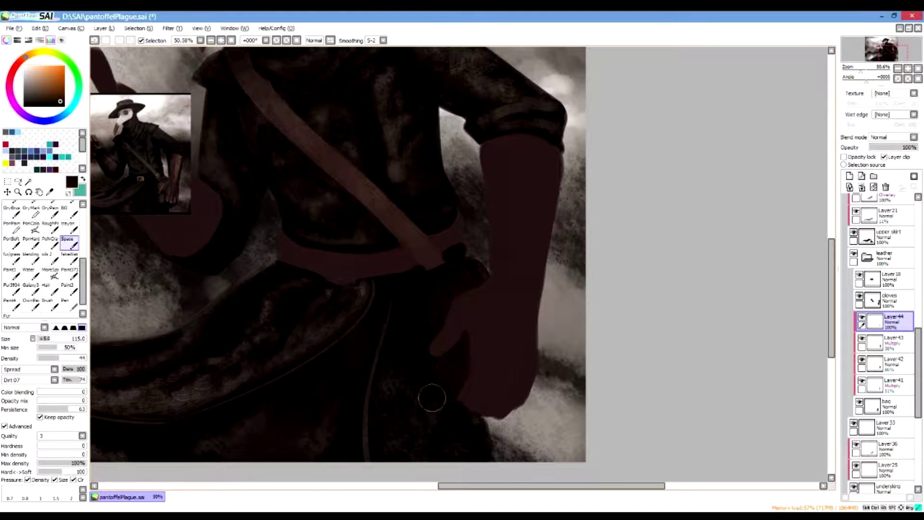
pyautogui.moveTo(415, 333); pyautogui.dragTo(430, 354)
# Step: Sample a dark colour beside the hand and refine the bag's shading with the blending and MoreSpr brushes
pyautogui.moveTo(893, 54); pyautogui.dragTo(866, 68)
pyautogui.moveTo(893, 55); pyautogui.dragTo(895, 58)
pyautogui.press('alt')
pyautogui.keyDown('alt'); pyautogui.click(440, 383); pyautogui.keyUp('alt')
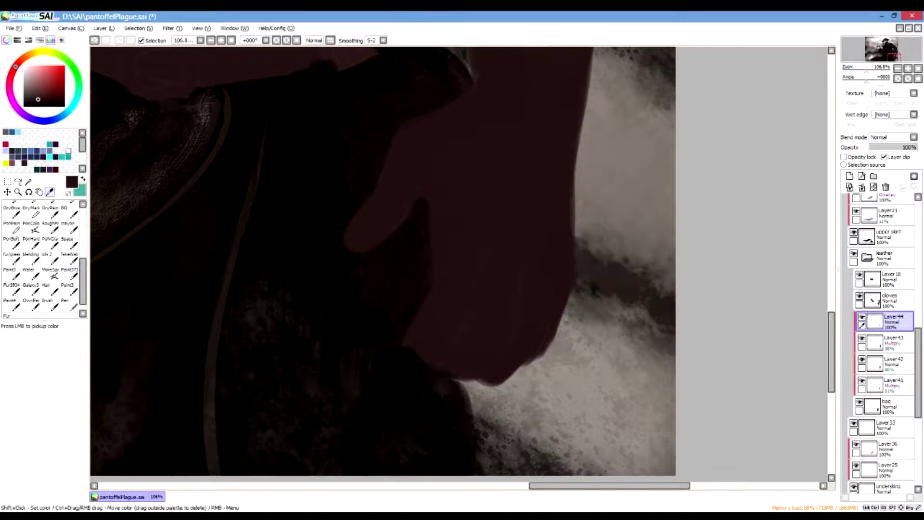
pyautogui.click(31, 258)
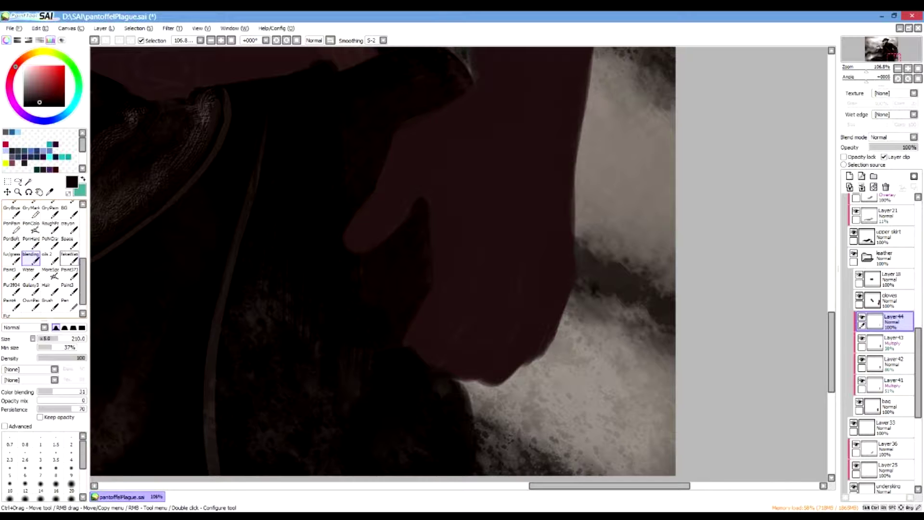
pyautogui.click(52, 274)
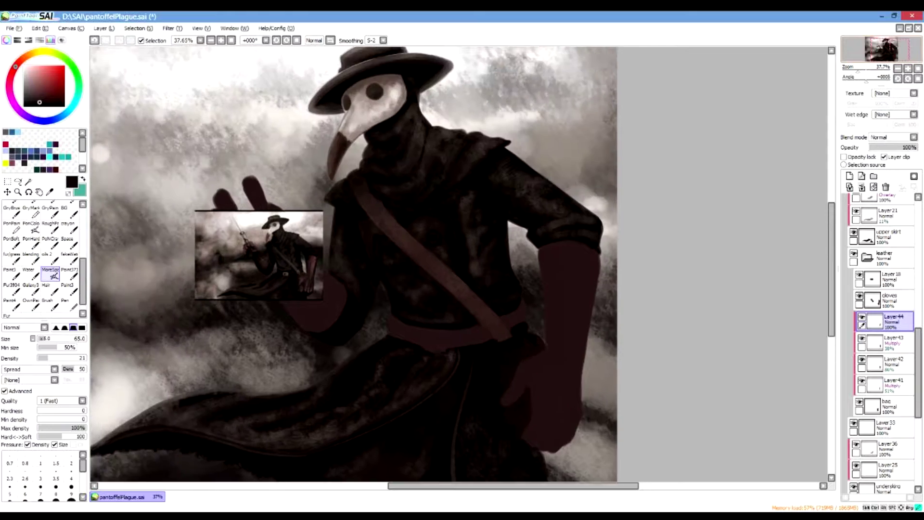
# Step: Make Layer31, the clipped layer above the bag belt, the active layer
pyautogui.scroll(-1, 458, 264)
pyautogui.scroll(3, 458, 263)
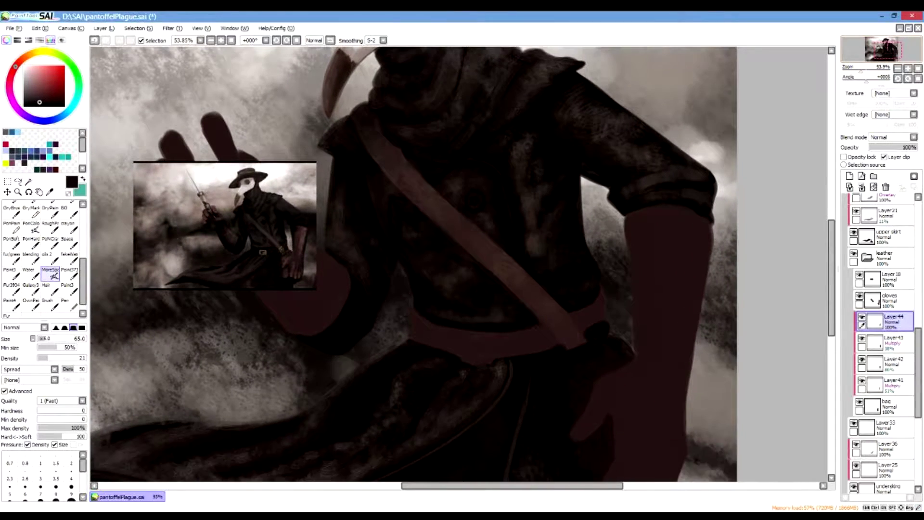
pyautogui.scroll(5, 367, 382)
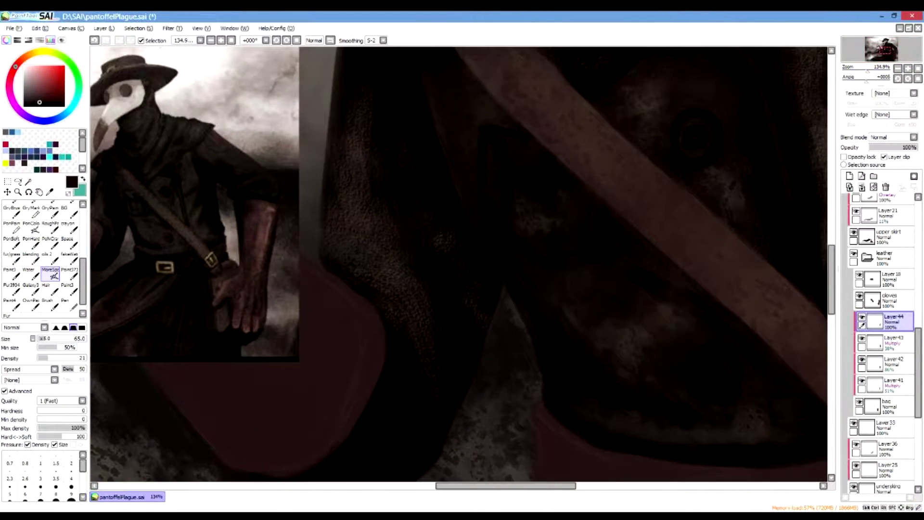
pyautogui.moveTo(505, 485); pyautogui.dragTo(537, 485)
pyautogui.hscroll(3, 458, 263)
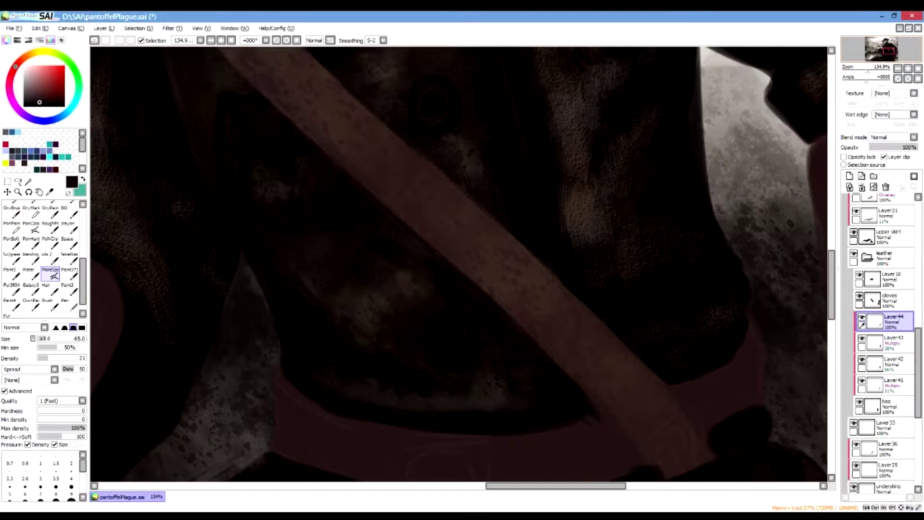
pyautogui.moveTo(868, 69); pyautogui.dragTo(864, 69)
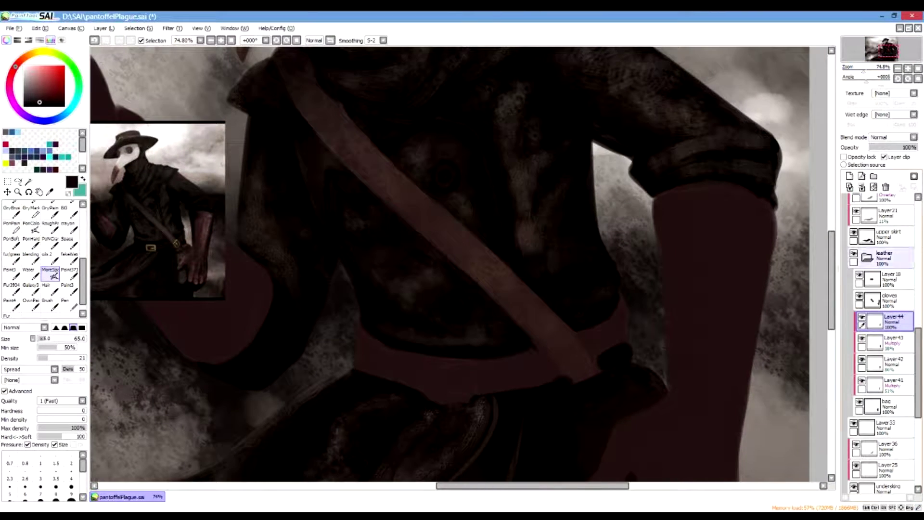
pyautogui.scroll(-1, 885, 337)
pyautogui.scroll(-10, 886, 342)
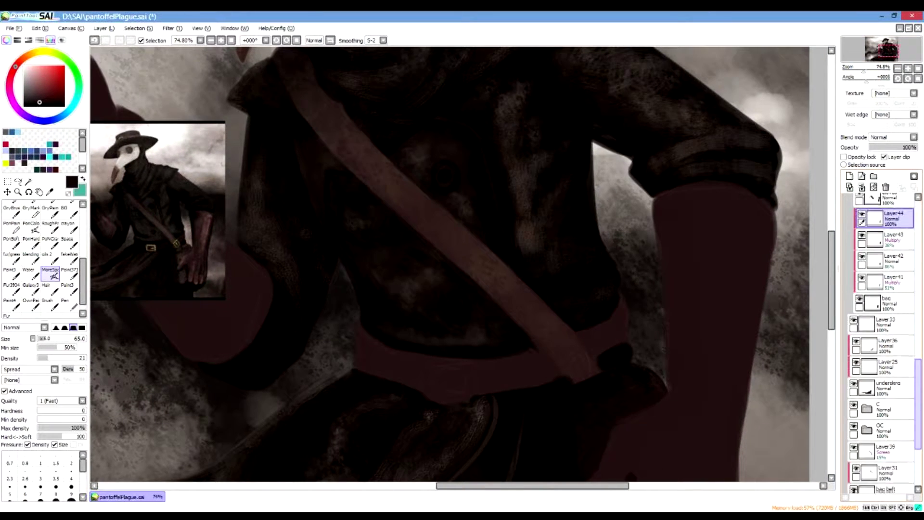
pyautogui.scroll(1, 881, 341)
pyautogui.click(886, 377)
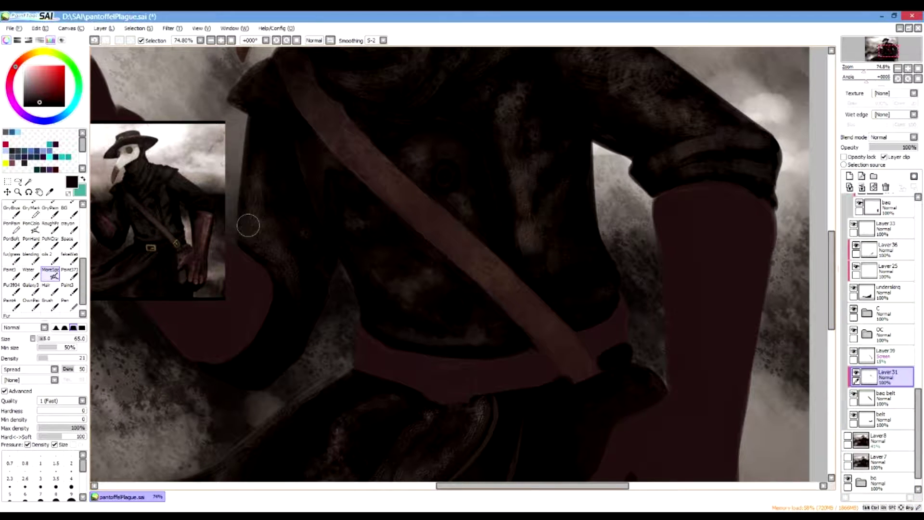
# Step: Sample a dark brown and shade the lower part of the diagonal bag belt with the oils 2 brush, redoing the first stroke
pyautogui.press('alt')
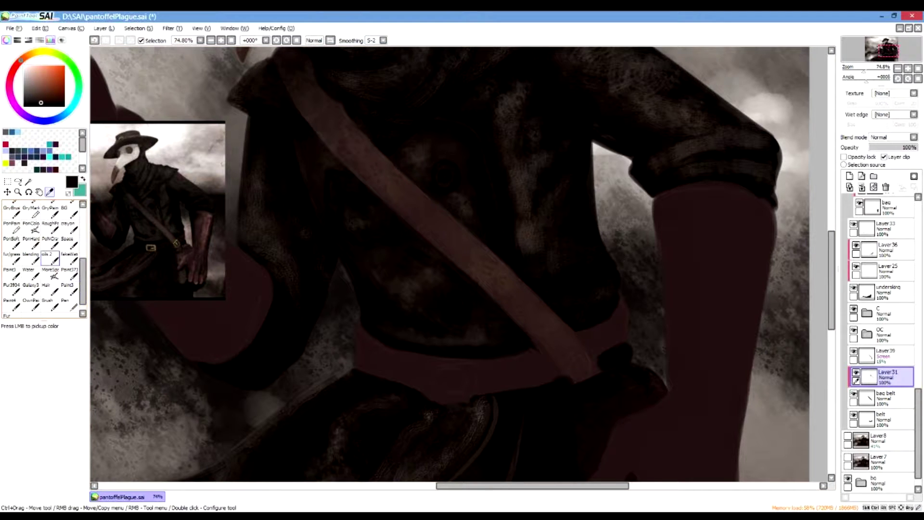
pyautogui.click(49, 259)
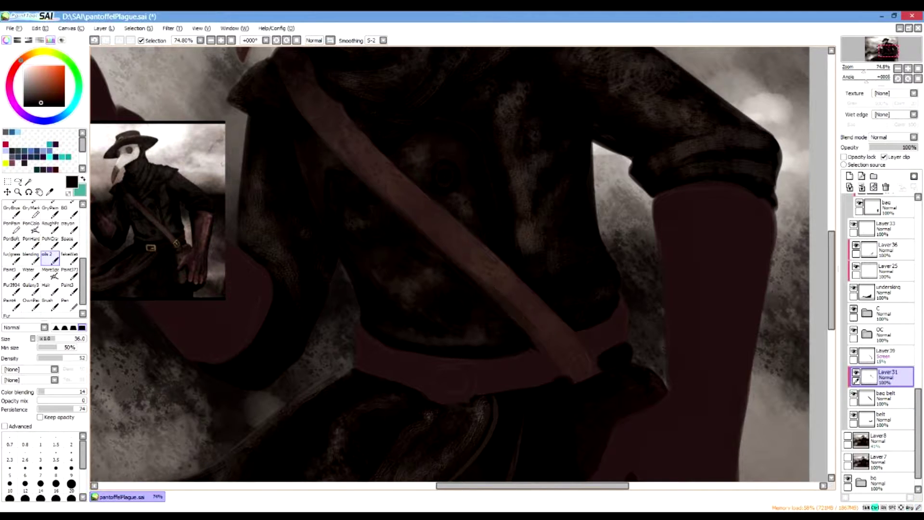
pyautogui.moveTo(469, 274); pyautogui.dragTo(571, 382)
pyautogui.hotkey('ctrl', 'z')
pyautogui.moveTo(485, 286); pyautogui.dragTo(574, 404)
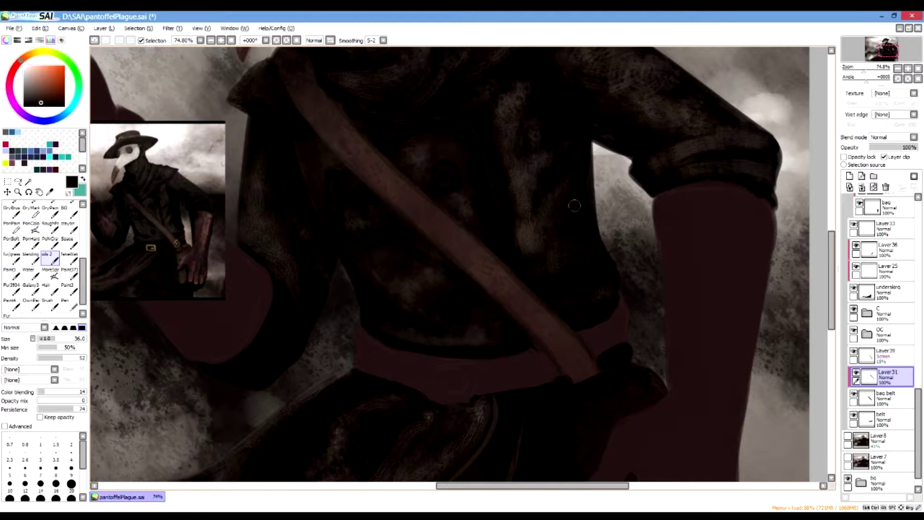
# Step: Texture the diagonal bag belt with the Space brush at size 50
pyautogui.moveTo(888, 51); pyautogui.dragTo(888, 52)
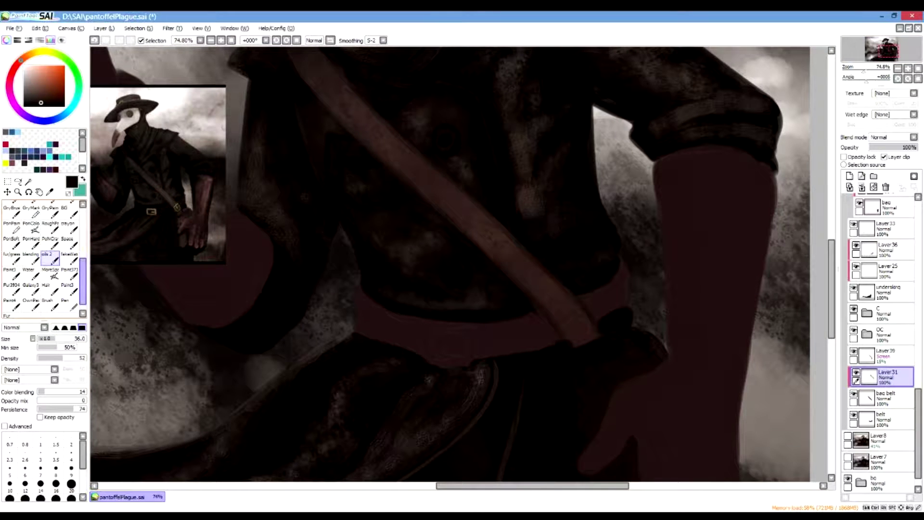
pyautogui.click(70, 257)
pyautogui.click(69, 242)
pyautogui.press('[')
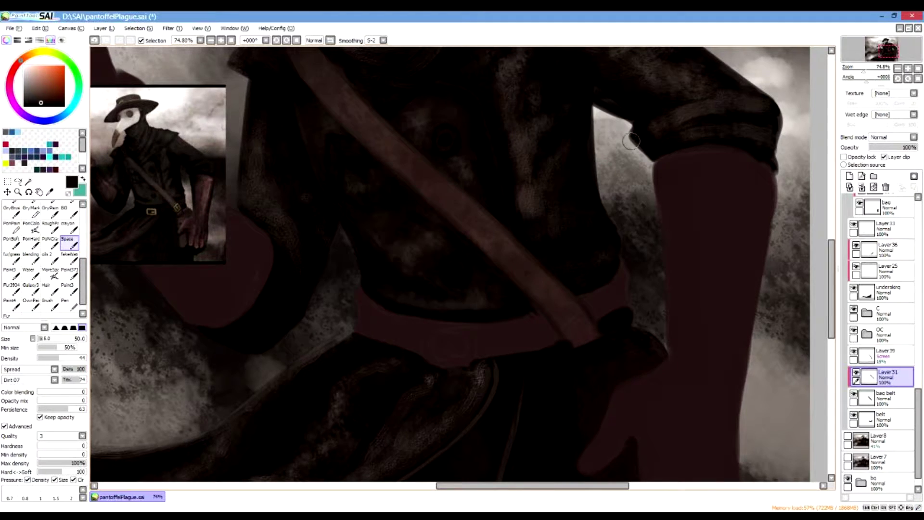
pyautogui.moveTo(888, 51)
pyautogui.mouseDown()
pyautogui.moveTo(865, 70)
pyautogui.moveTo(887, 51)
pyautogui.mouseUp()
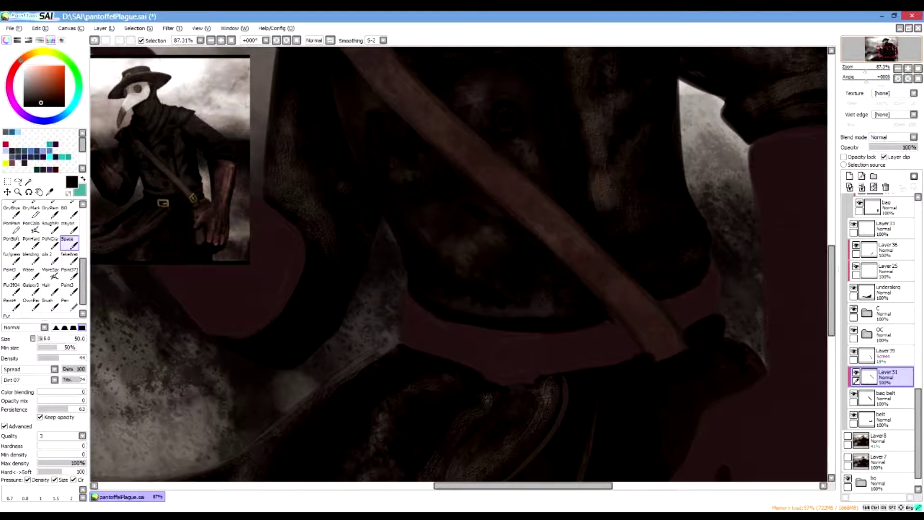
# Step: Add a new layer directly above the belt layer and clip it to the belt
pyautogui.click(887, 420)
pyautogui.click(849, 175)
pyautogui.click(884, 157)
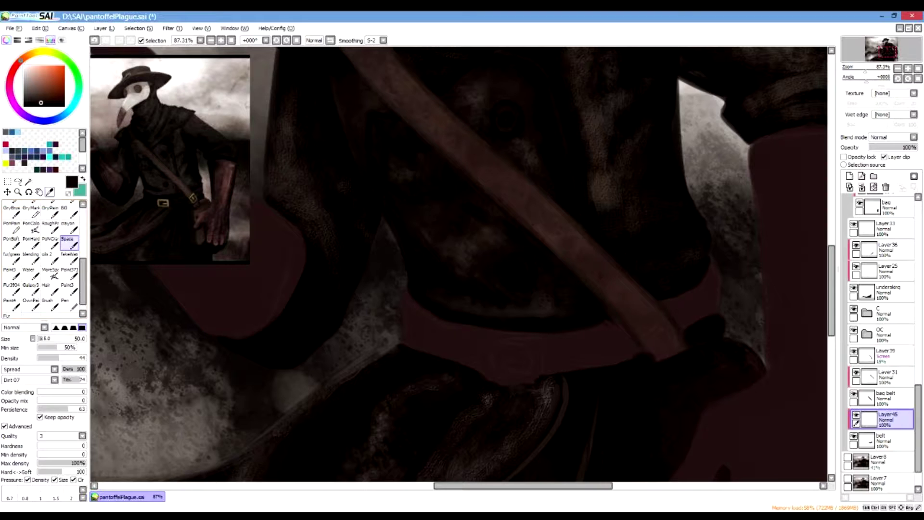
# Step: Sample a dark colour from the reference picture and darken the left end of the waist belt with the oils 2 brush
pyautogui.press('alt')
pyautogui.click(179, 204)
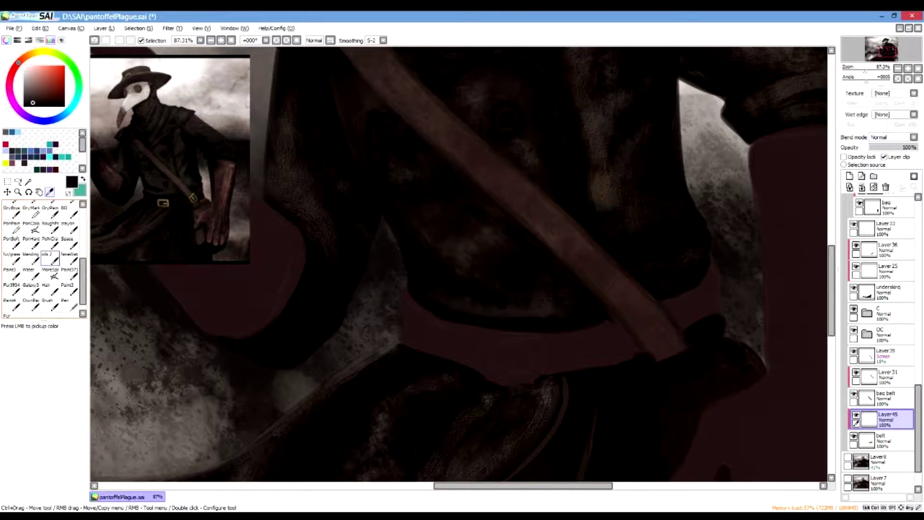
pyautogui.click(50, 259)
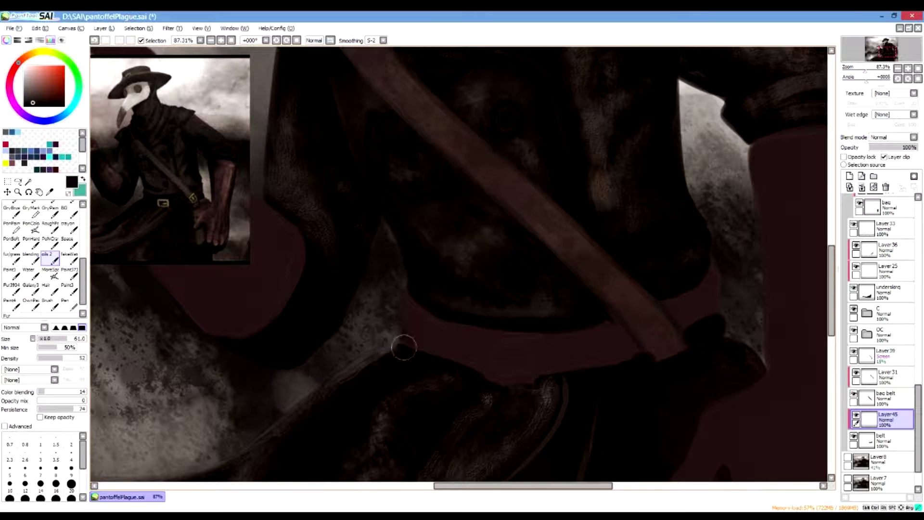
pyautogui.moveTo(403, 347)
pyautogui.mouseDown()
pyautogui.moveTo(423, 356)
pyautogui.moveTo(407, 303)
pyautogui.moveTo(423, 307)
pyautogui.moveTo(397, 303)
pyautogui.moveTo(415, 304)
pyautogui.moveTo(418, 332)
pyautogui.mouseUp()
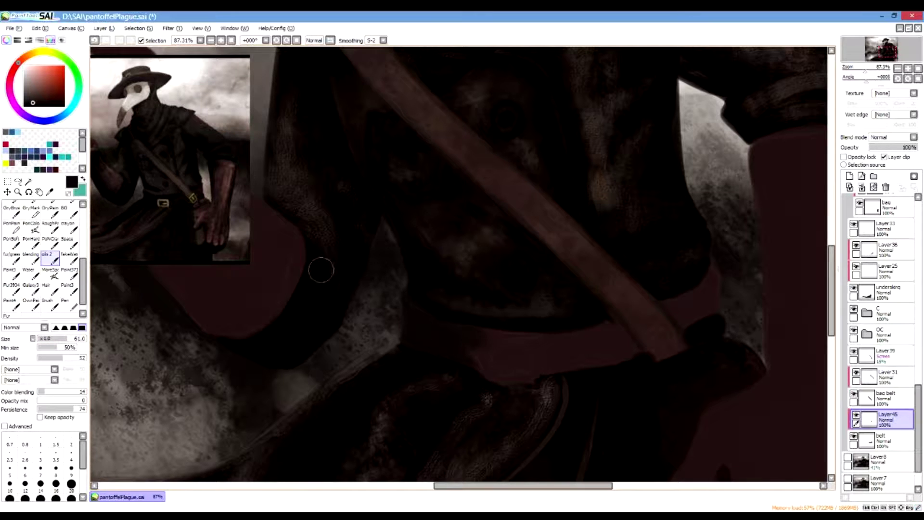
# Step: Shift the colour to a very dark reddish brown and paint it over the whole waist belt, including the part beyond the strap
pyautogui.moveTo(19, 63); pyautogui.dragTo(27, 56)
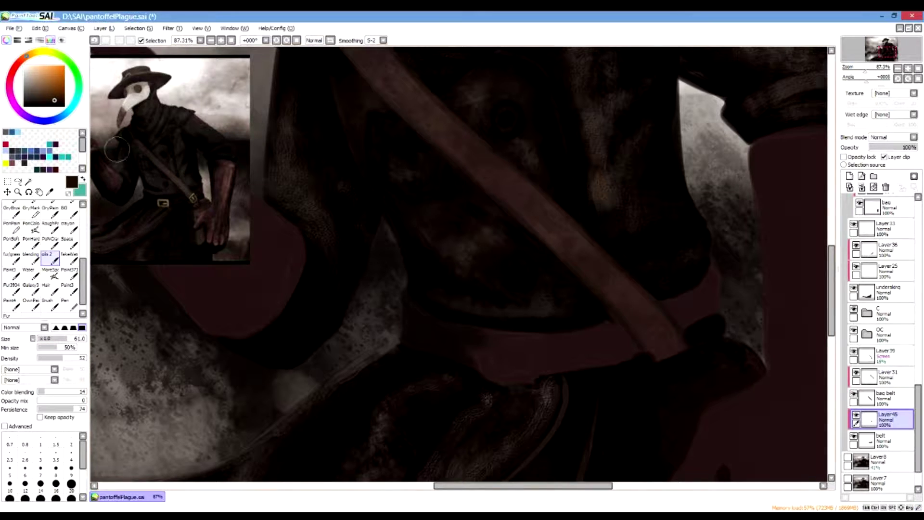
pyautogui.moveTo(405, 305)
pyautogui.mouseDown()
pyautogui.moveTo(463, 328)
pyautogui.moveTo(423, 321)
pyautogui.mouseUp()
pyautogui.click(21, 60)
pyautogui.moveTo(415, 308); pyautogui.dragTo(448, 322)
pyautogui.moveTo(505, 343); pyautogui.dragTo(412, 318)
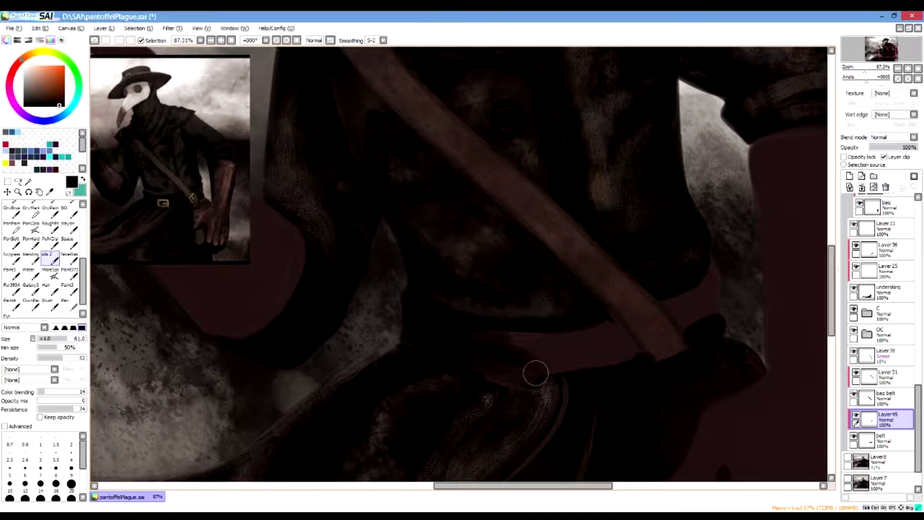
pyautogui.moveTo(526, 361); pyautogui.dragTo(478, 330)
pyautogui.moveTo(621, 336)
pyautogui.mouseDown()
pyautogui.moveTo(514, 333)
pyautogui.moveTo(637, 355)
pyautogui.moveTo(641, 320)
pyautogui.mouseUp()
pyautogui.moveTo(709, 280)
pyautogui.mouseDown()
pyautogui.moveTo(666, 309)
pyautogui.moveTo(701, 295)
pyautogui.moveTo(738, 297)
pyautogui.mouseUp()
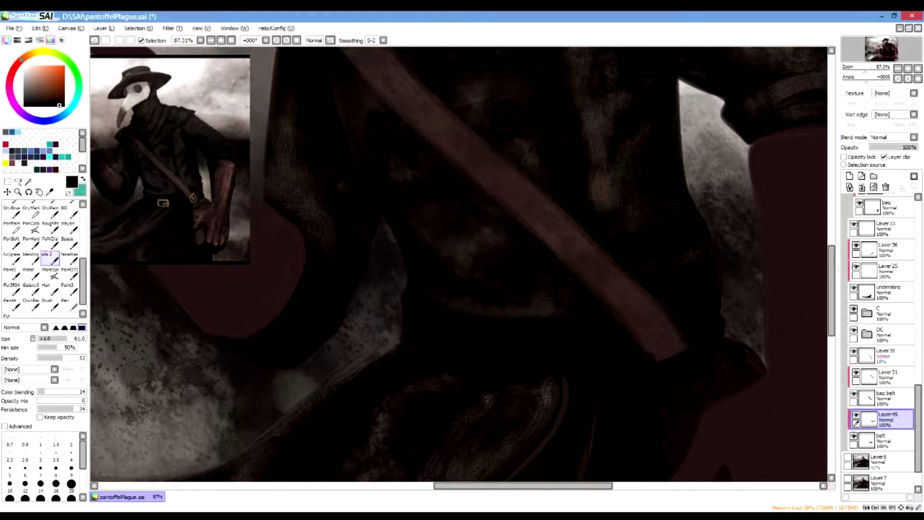
# Step: Pick a dark reddish grey-brown and paint lighter upper and lower edges on the left part of the waist belt using oils 2 at size 35
pyautogui.click(68, 240)
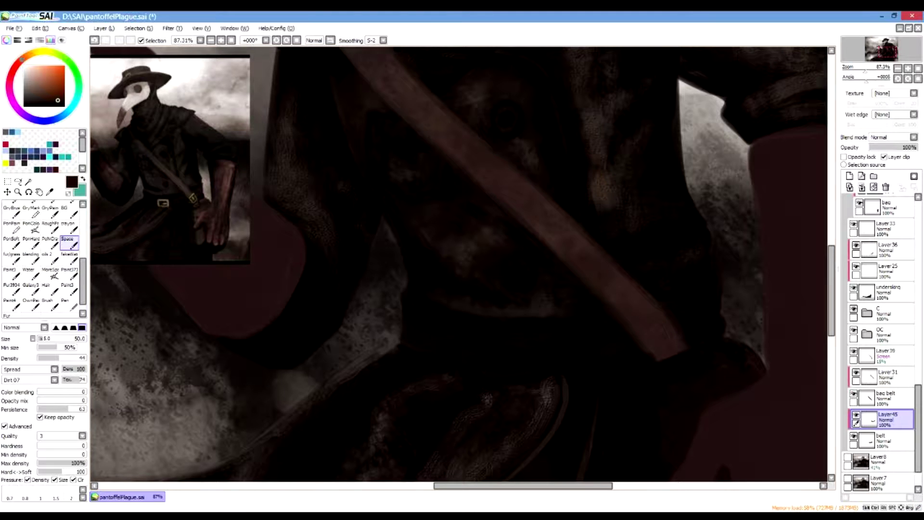
pyautogui.click(50, 94)
pyautogui.click(16, 65)
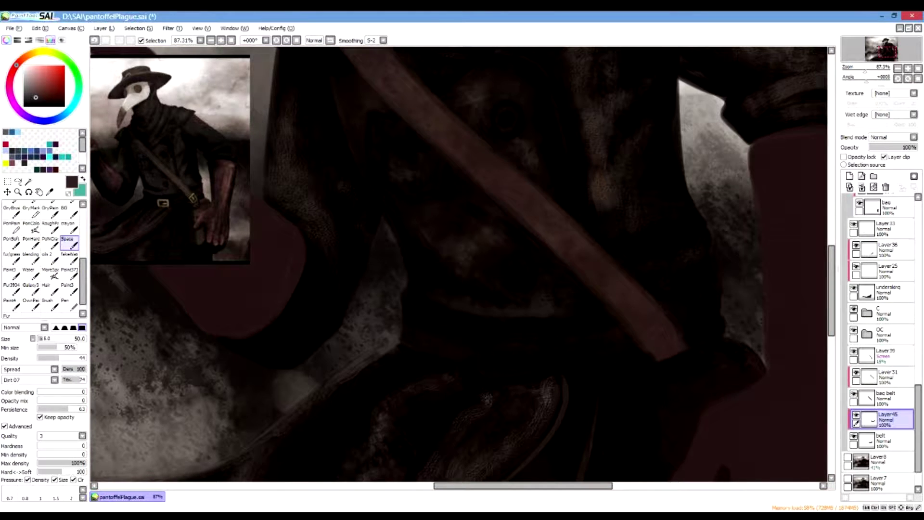
pyautogui.moveTo(17, 64); pyautogui.dragTo(22, 59)
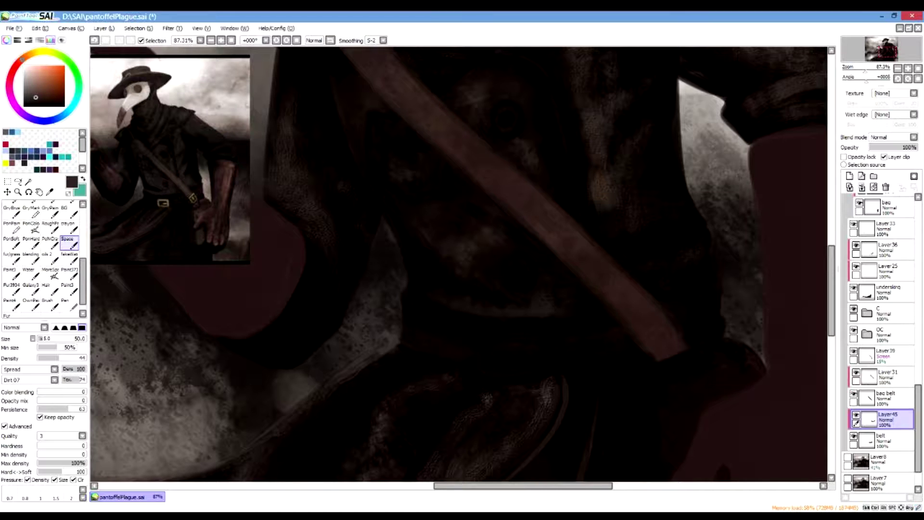
pyautogui.click(51, 258)
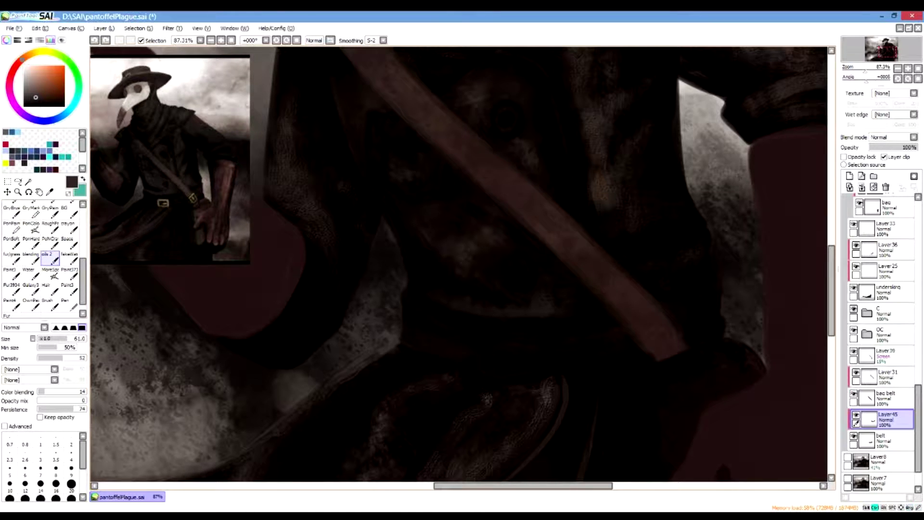
pyautogui.press('[')
pyautogui.press('[')
pyautogui.press('[')
pyautogui.press('[')
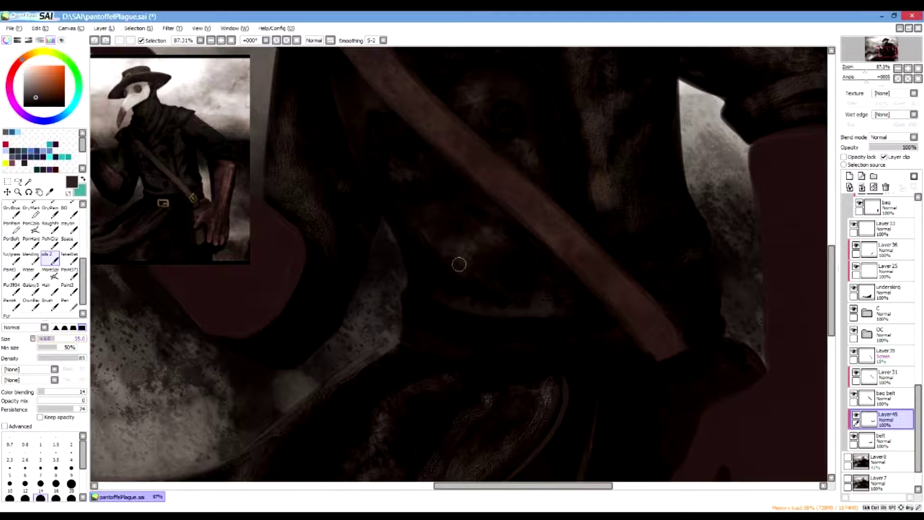
pyautogui.moveTo(406, 297); pyautogui.dragTo(496, 332)
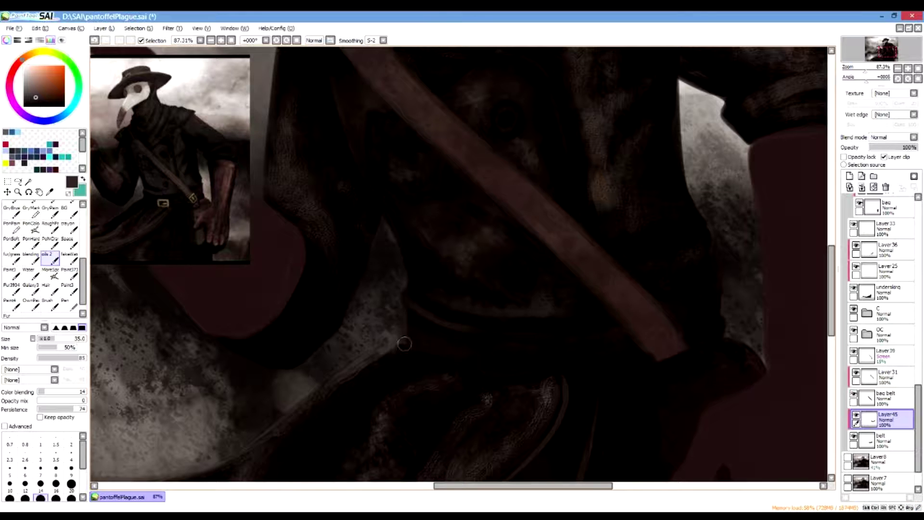
pyautogui.moveTo(400, 322)
pyautogui.mouseDown()
pyautogui.moveTo(430, 346)
pyautogui.moveTo(393, 336)
pyautogui.moveTo(469, 364)
pyautogui.mouseUp()
# Step: Sample the near-black tone from the waist belt for the oils 2 brush
pyautogui.click(50, 192)
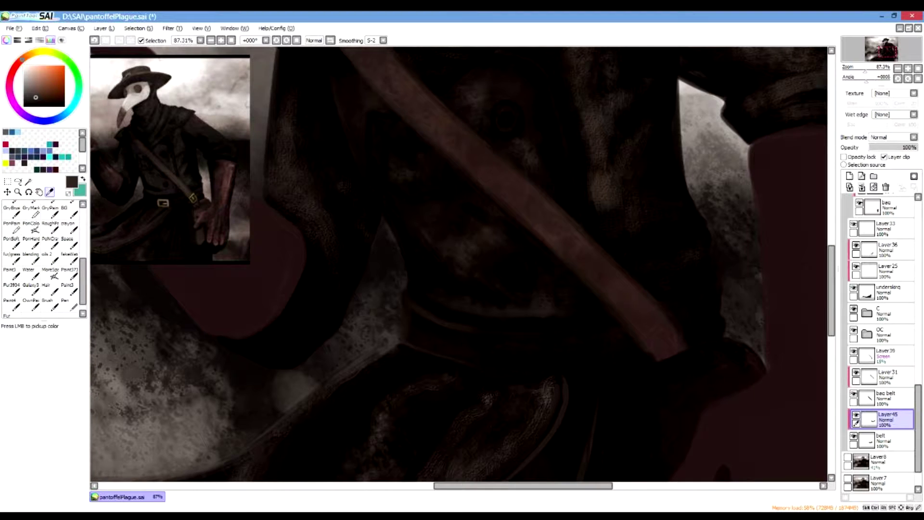
pyautogui.click(416, 333)
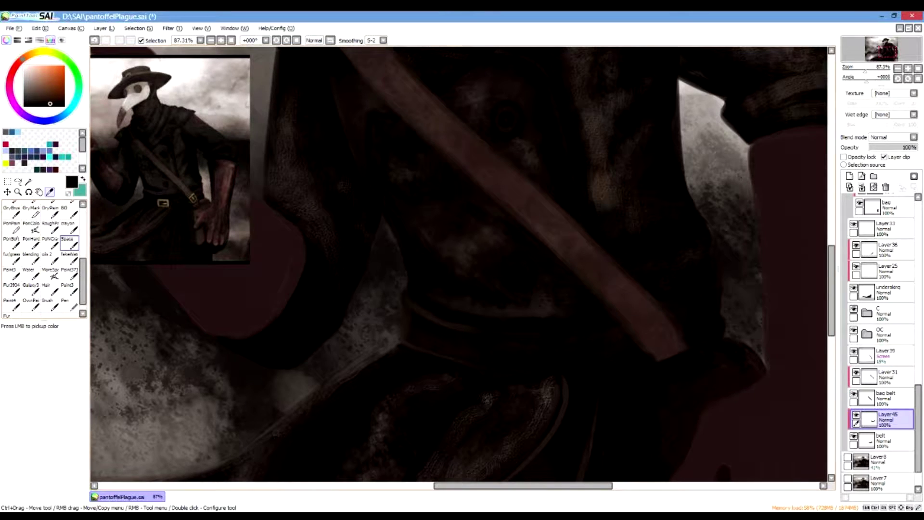
pyautogui.click(51, 258)
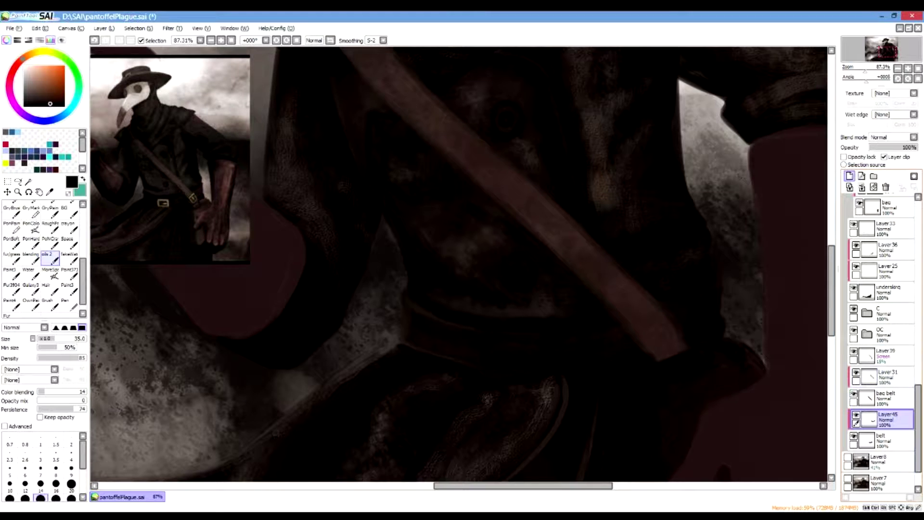
# Step: Add a new layer above the waist belt's shading and choose a dark yellowish brown for oils 2 at size 13
pyautogui.click(849, 176)
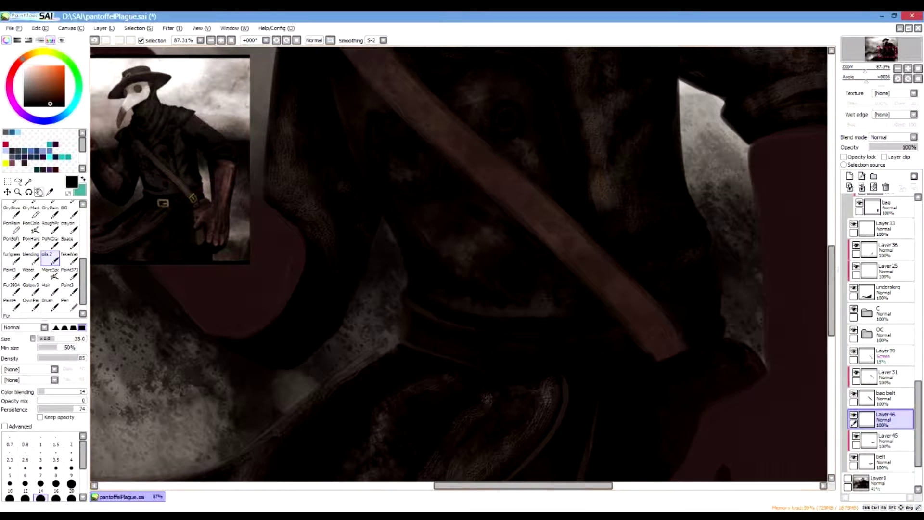
pyautogui.press('alt')
pyautogui.keyDown('alt'); pyautogui.click(539, 308); pyautogui.keyUp('alt')
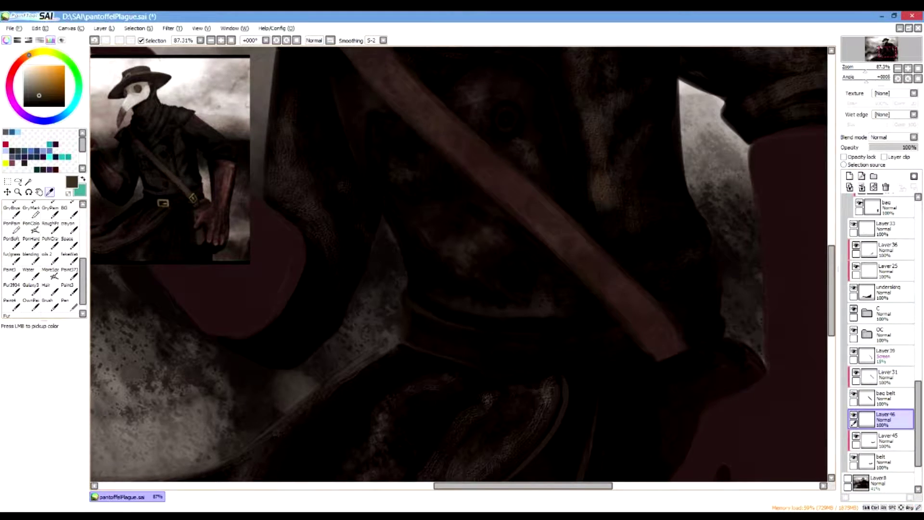
pyautogui.click(50, 258)
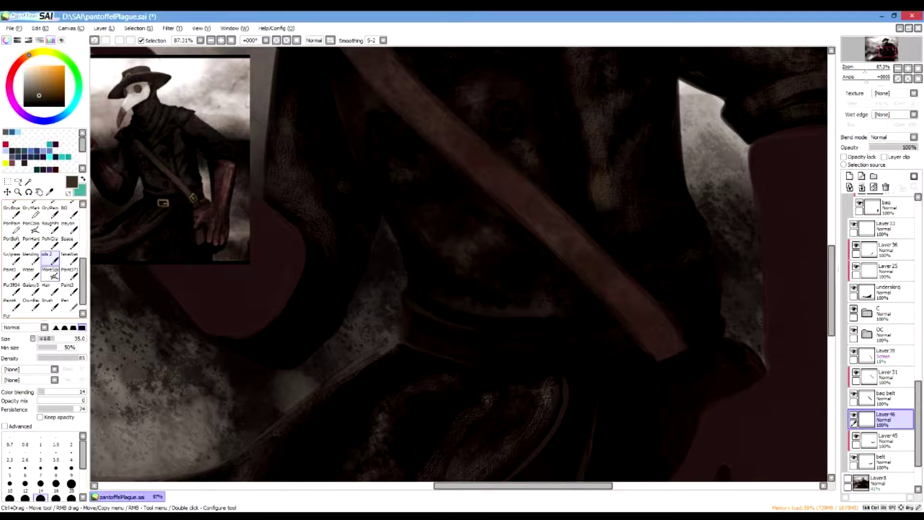
pyautogui.click(44, 339)
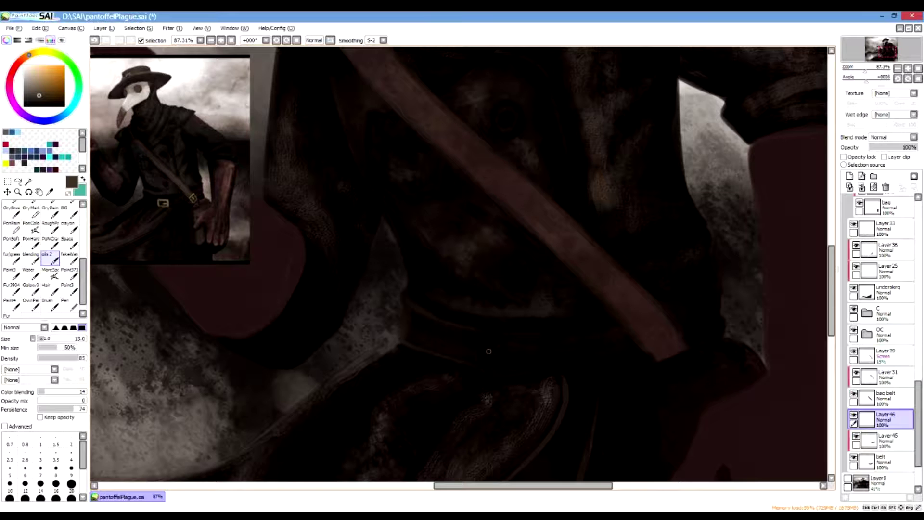
# Step: Paint the upper, left and right sides of a rectangular buckle frame on the waist belt, redoing unsatisfactory strokes
pyautogui.moveTo(488, 368); pyautogui.dragTo(491, 348)
pyautogui.hotkey('ctrl', 'z')
pyautogui.moveTo(487, 340)
pyautogui.mouseDown()
pyautogui.moveTo(543, 342)
pyautogui.moveTo(489, 336)
pyautogui.moveTo(515, 339)
pyautogui.mouseUp()
pyautogui.hotkey('ctrl', 'z')
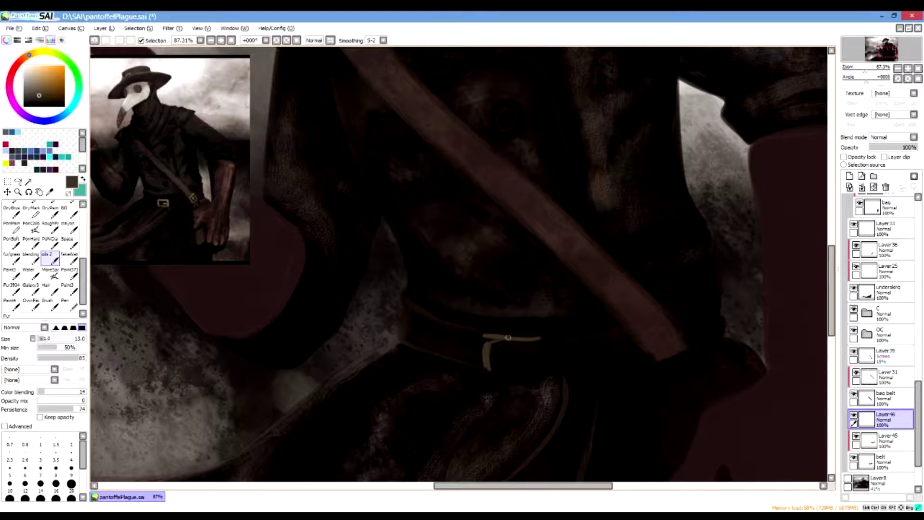
pyautogui.moveTo(539, 335)
pyautogui.mouseDown()
pyautogui.moveTo(484, 334)
pyautogui.moveTo(535, 334)
pyautogui.moveTo(512, 336)
pyautogui.moveTo(536, 335)
pyautogui.moveTo(536, 376)
pyautogui.mouseUp()
pyautogui.hotkey('ctrl', 'z')
pyautogui.moveTo(486, 338); pyautogui.dragTo(481, 376)
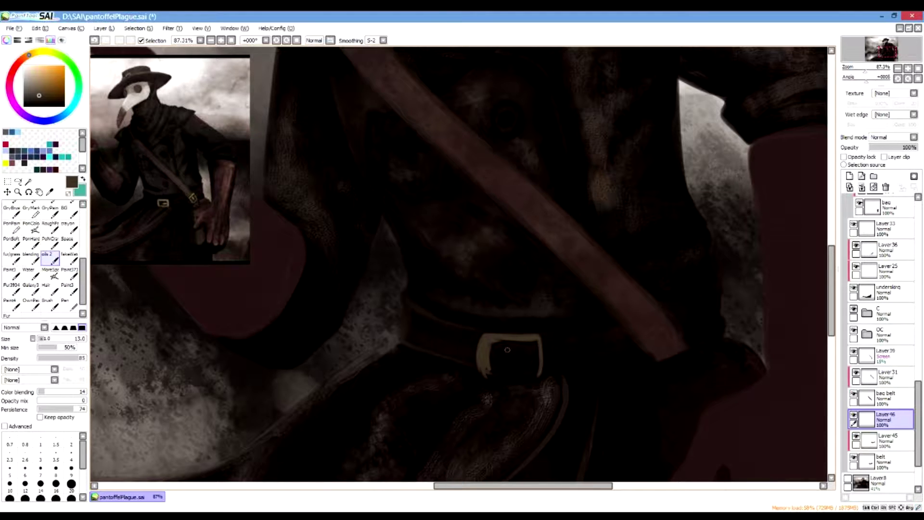
# Step: Paint a short prong inside the right side of the buckle and close the frame along its lower side
pyautogui.moveTo(529, 339); pyautogui.dragTo(535, 369)
pyautogui.moveTo(533, 362); pyautogui.dragTo(527, 363)
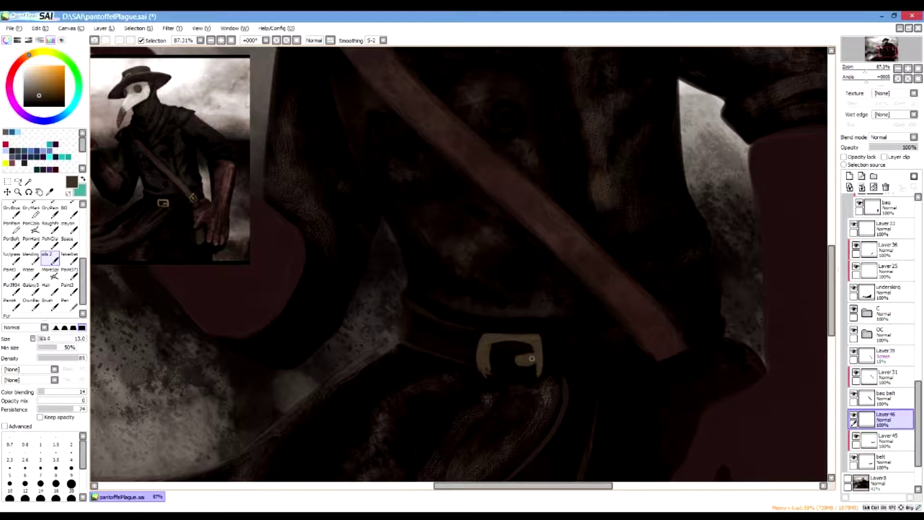
pyautogui.moveTo(490, 372)
pyautogui.mouseDown()
pyautogui.moveTo(514, 376)
pyautogui.moveTo(479, 370)
pyautogui.mouseUp()
pyautogui.moveTo(485, 376); pyautogui.dragTo(521, 378)
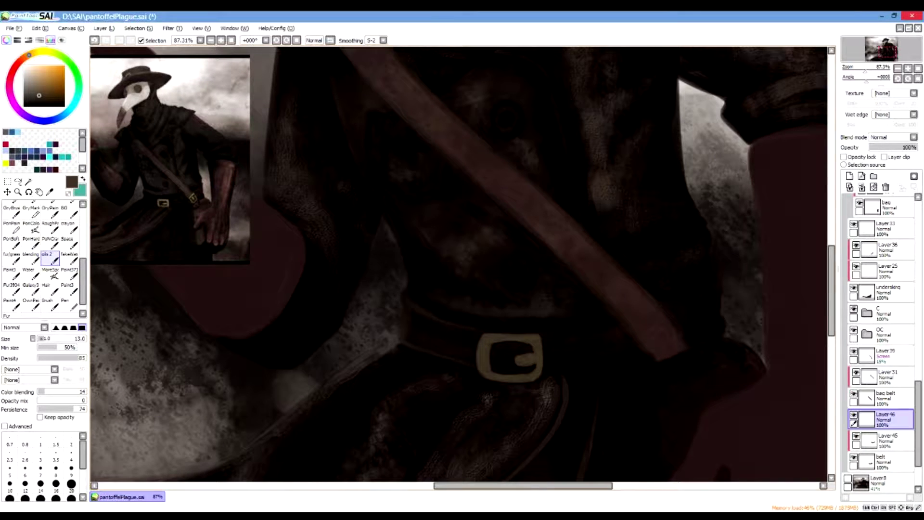
# Step: Pick a lighter muted gold and highlight the buckle's prong with the Space brush at size 35
pyautogui.click(43, 81)
pyautogui.click(34, 52)
pyautogui.click(68, 240)
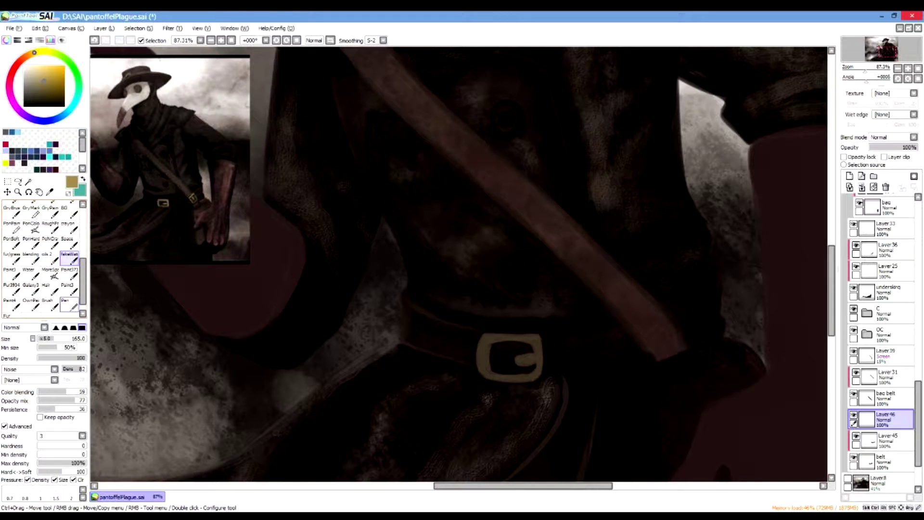
pyautogui.press('[')
pyautogui.press('[')
pyautogui.press('[')
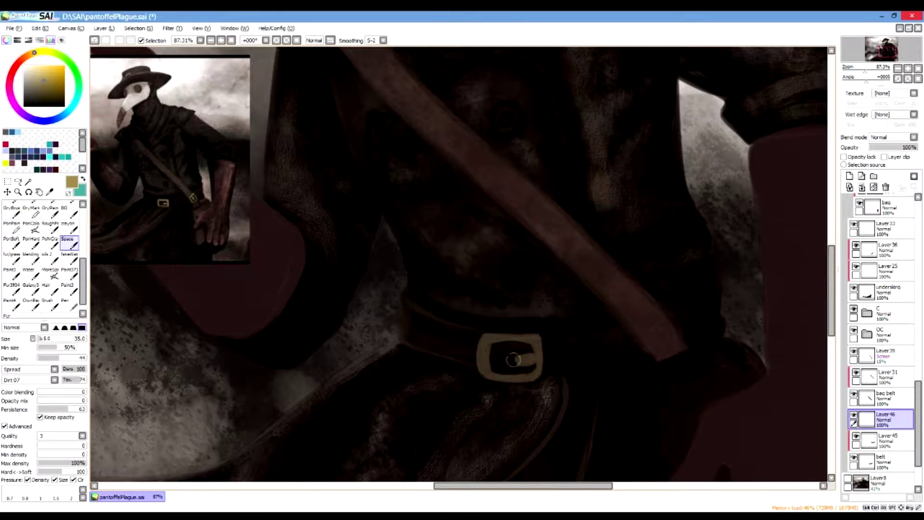
pyautogui.moveTo(511, 360); pyautogui.dragTo(531, 356)
# Step: Clip the buckle layer to the belt below, try a highlight on the frame's upper right corner, and check the layer by toggling its visibility
pyautogui.moveTo(864, 69); pyautogui.dragTo(888, 54)
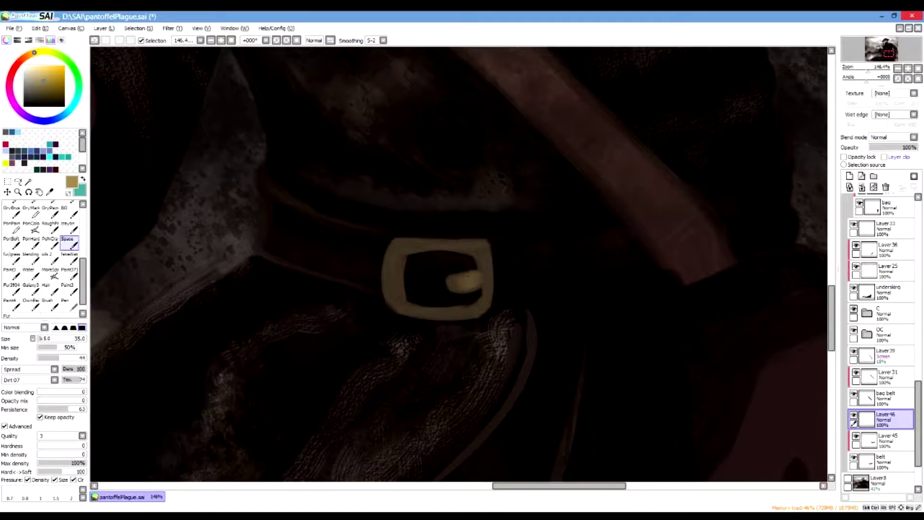
pyautogui.click(884, 157)
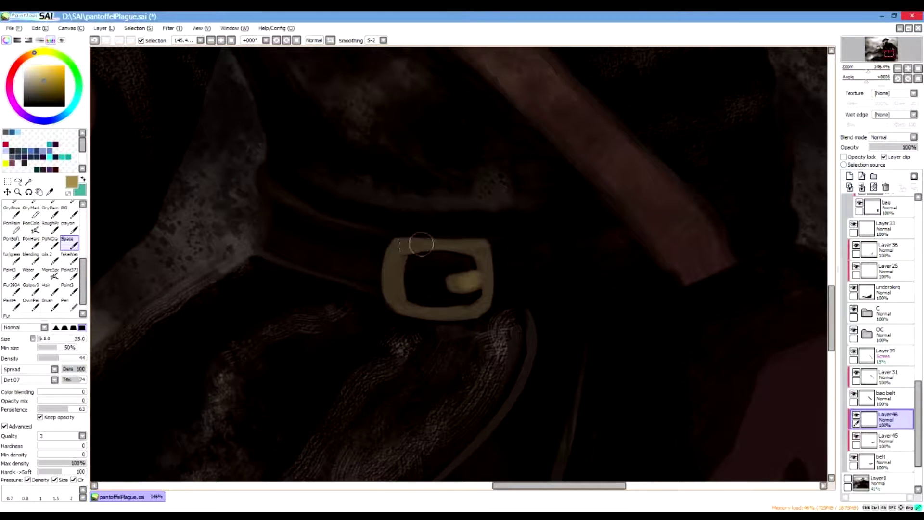
pyautogui.moveTo(462, 242)
pyautogui.mouseDown()
pyautogui.moveTo(488, 247)
pyautogui.moveTo(491, 274)
pyautogui.mouseUp()
pyautogui.hotkey('ctrl', 'z')
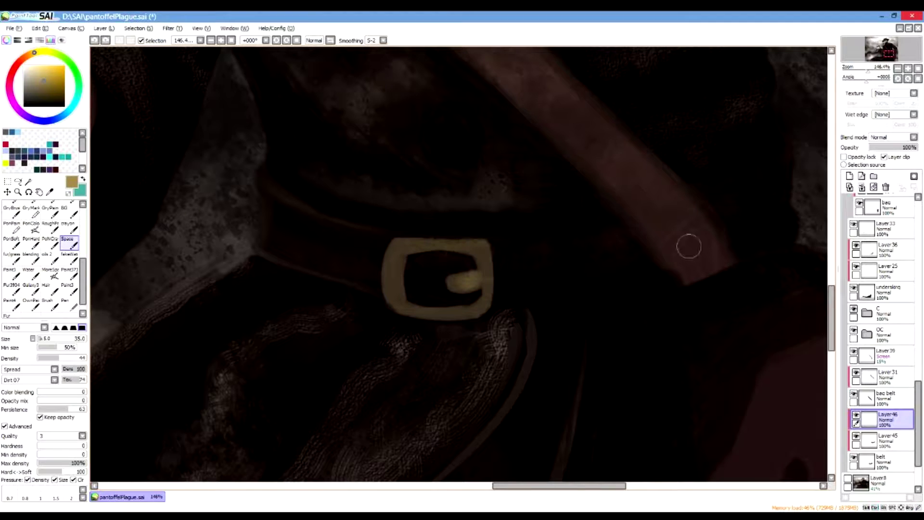
pyautogui.click(855, 415)
pyautogui.click(856, 414)
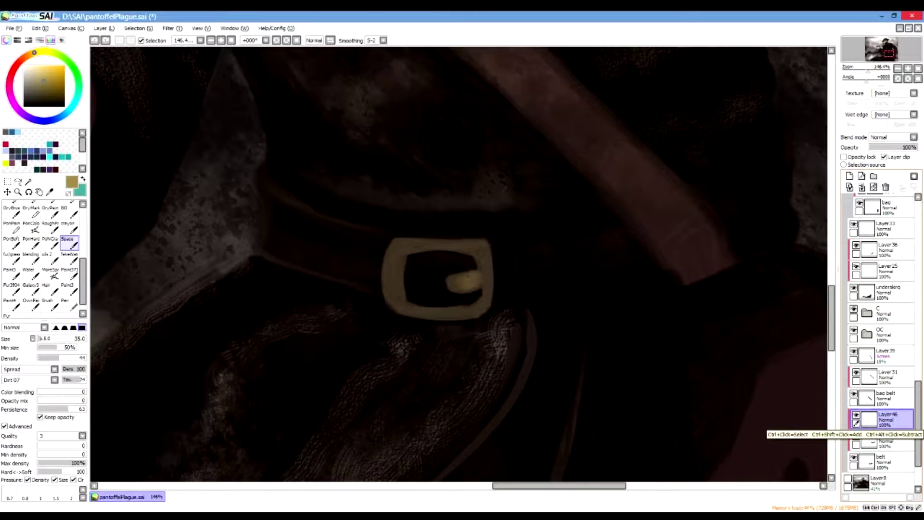
# Step: Add gold highlights along the upper, right and lower sides of the buckle frame with the Space brush at size 17
pyautogui.press('[')
pyautogui.press('[')
pyautogui.press('[')
pyautogui.press('[')
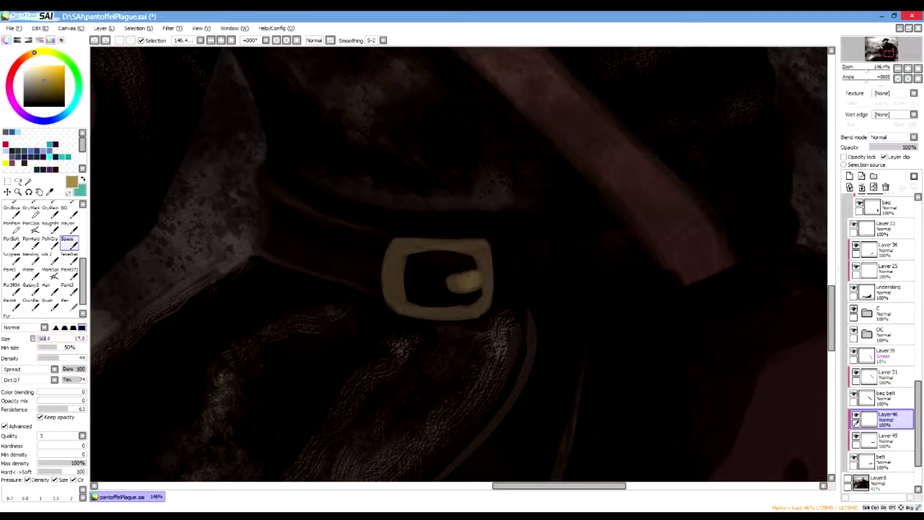
pyautogui.moveTo(405, 247)
pyautogui.mouseDown()
pyautogui.moveTo(466, 247)
pyautogui.moveTo(486, 279)
pyautogui.moveTo(486, 247)
pyautogui.moveTo(485, 308)
pyautogui.moveTo(425, 313)
pyautogui.moveTo(471, 310)
pyautogui.mouseUp()
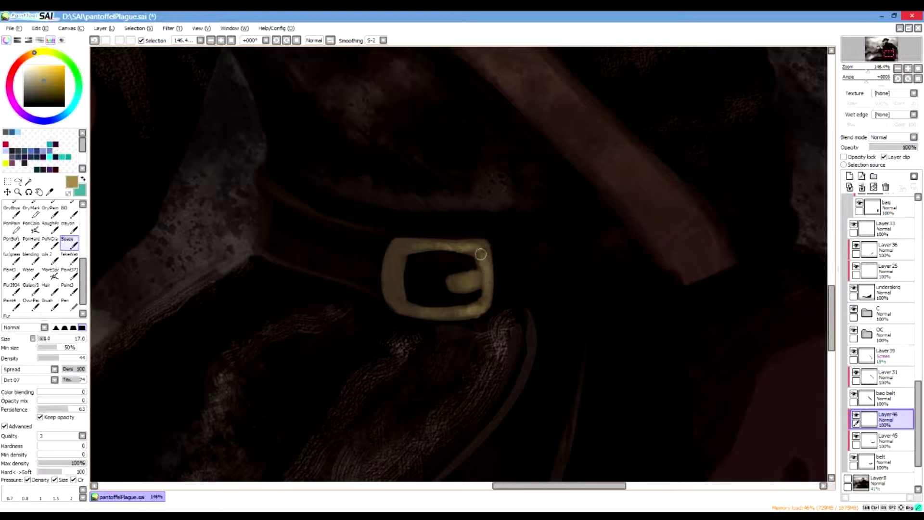
# Step: Pick a pale tan gold and brighten the prong and the buckle's right and lower edges, reducing the Space brush to size 7
pyautogui.click(38, 73)
pyautogui.moveTo(460, 278)
pyautogui.mouseDown()
pyautogui.moveTo(463, 287)
pyautogui.moveTo(485, 274)
pyautogui.mouseUp()
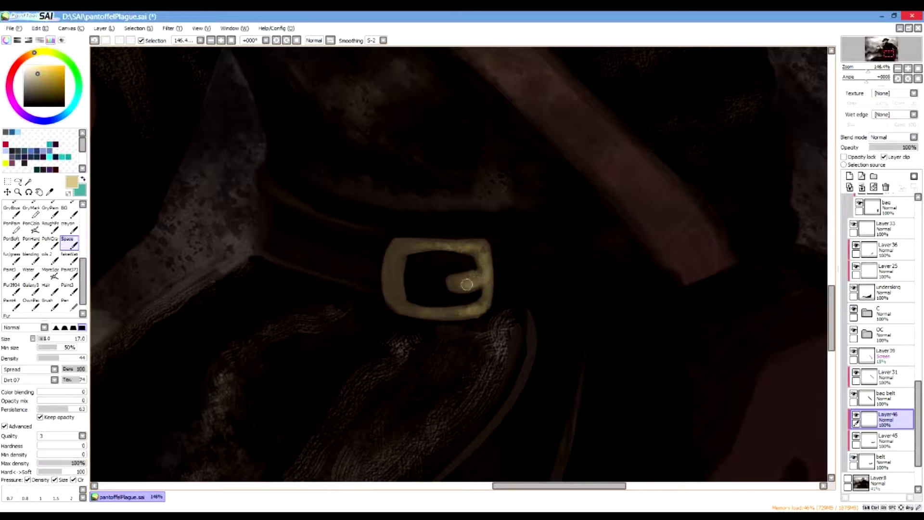
pyautogui.press('[')
pyautogui.press('[')
pyautogui.press('[')
pyautogui.press('[')
pyautogui.press('[')
pyautogui.press('[')
pyautogui.press('[')
pyautogui.press('[')
pyautogui.press('[')
pyautogui.press('[')
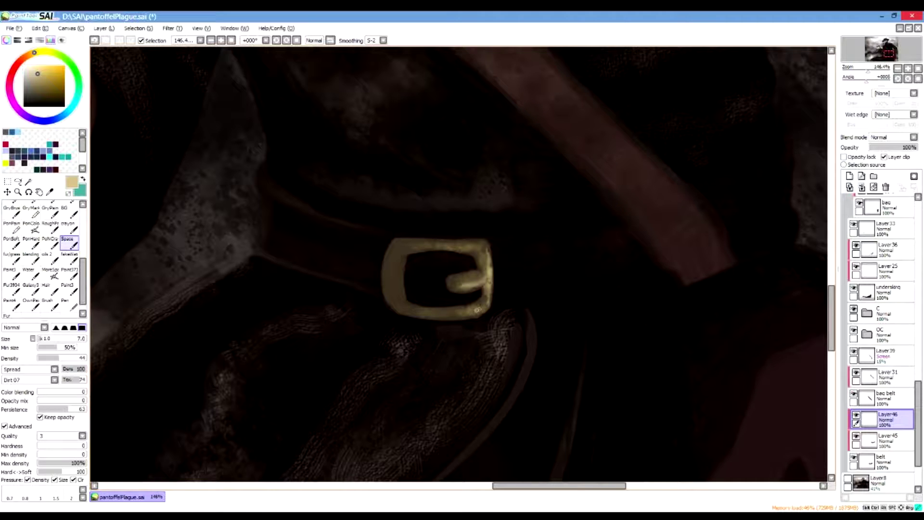
pyautogui.moveTo(241, 111); pyautogui.dragTo(318, 116)
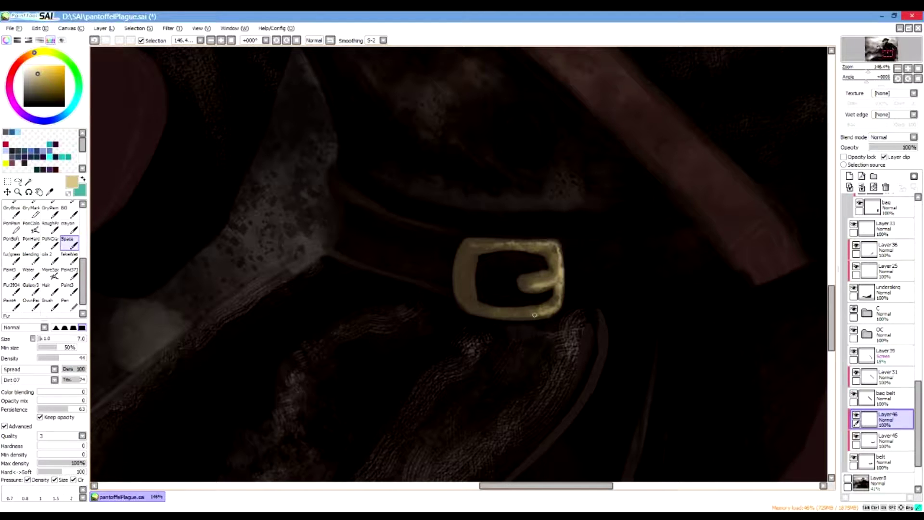
pyautogui.moveTo(495, 314); pyautogui.dragTo(479, 315)
# Step: Shade the left side of the buckle frame with a very dark olive using the Space brush at size 26
pyautogui.click(52, 99)
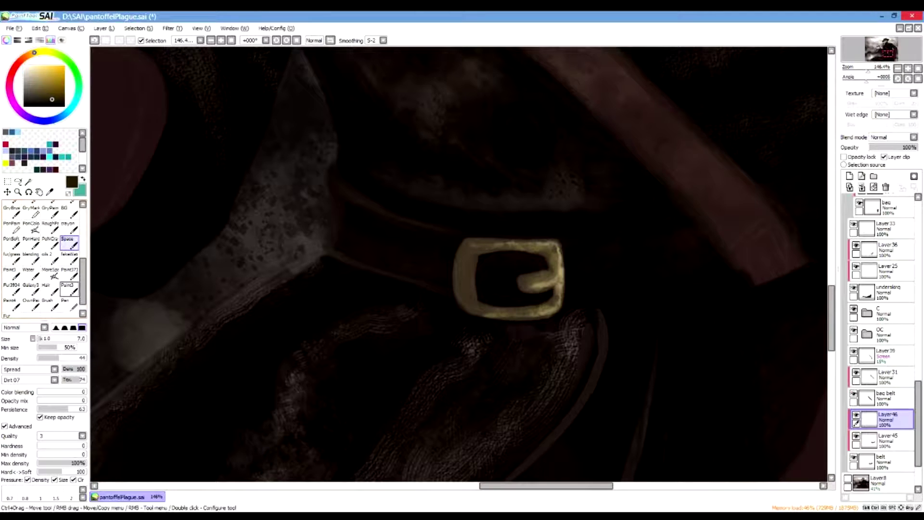
pyautogui.keyDown('alt'); pyautogui.click(456, 259); pyautogui.keyUp('alt')
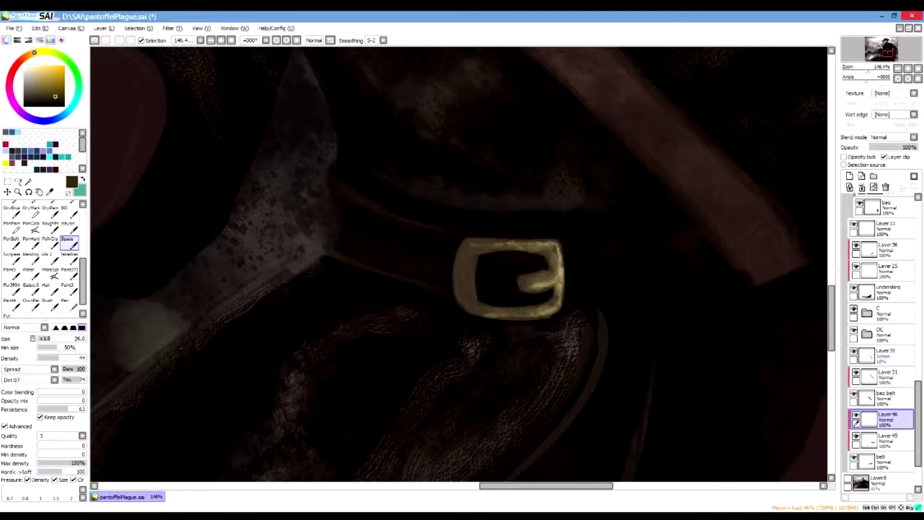
pyautogui.moveTo(454, 253)
pyautogui.mouseDown()
pyautogui.moveTo(462, 243)
pyautogui.moveTo(467, 296)
pyautogui.mouseUp()
pyautogui.hotkey('ctrl', 'z')
pyautogui.click(48, 100)
pyautogui.moveTo(460, 252)
pyautogui.mouseDown()
pyautogui.moveTo(457, 282)
pyautogui.moveTo(470, 249)
pyautogui.moveTo(460, 266)
pyautogui.moveTo(468, 303)
pyautogui.moveTo(468, 244)
pyautogui.moveTo(462, 270)
pyautogui.moveTo(475, 307)
pyautogui.moveTo(468, 243)
pyautogui.moveTo(475, 305)
pyautogui.mouseUp()
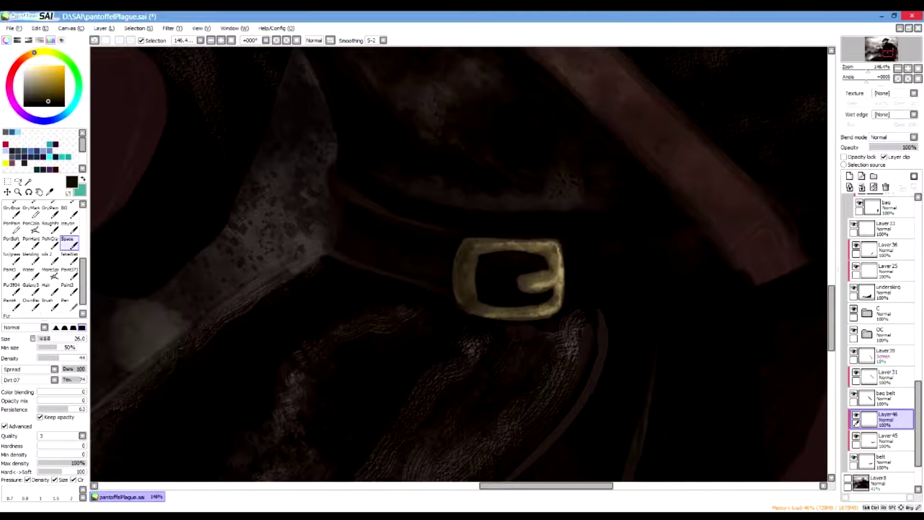
# Step: Darken the buckle's outer left edge with a near-black tone at size 7 and density 67, and shift the colour's hue towards orange
pyautogui.click(47, 102)
pyautogui.moveTo(459, 264); pyautogui.dragTo(450, 264)
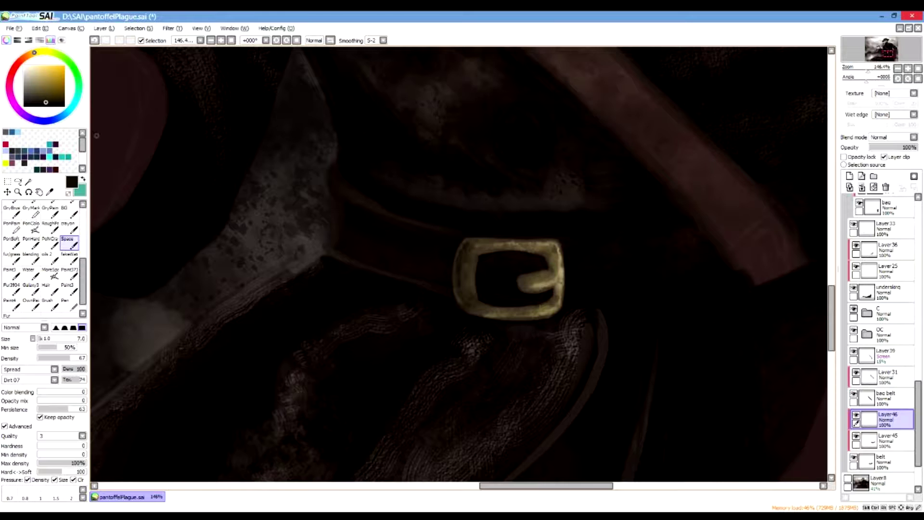
pyautogui.click(26, 56)
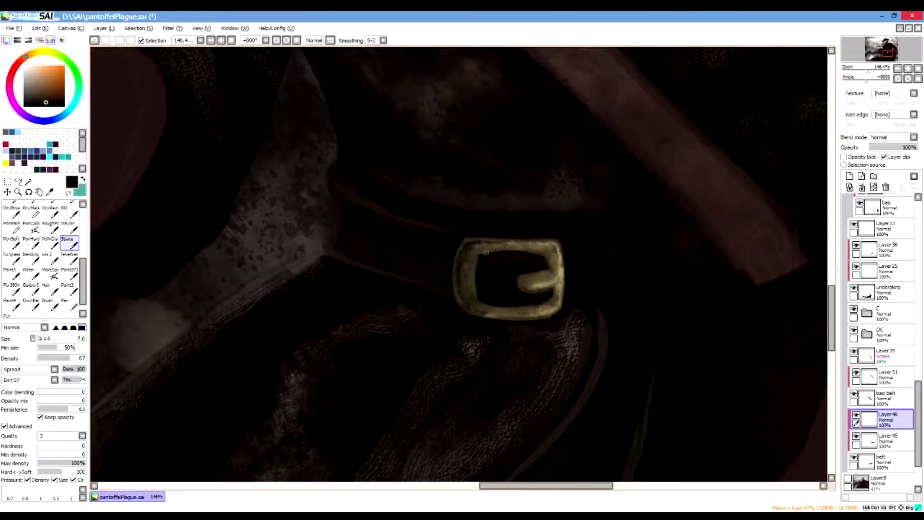
pyautogui.scroll(-5, 541, 236)
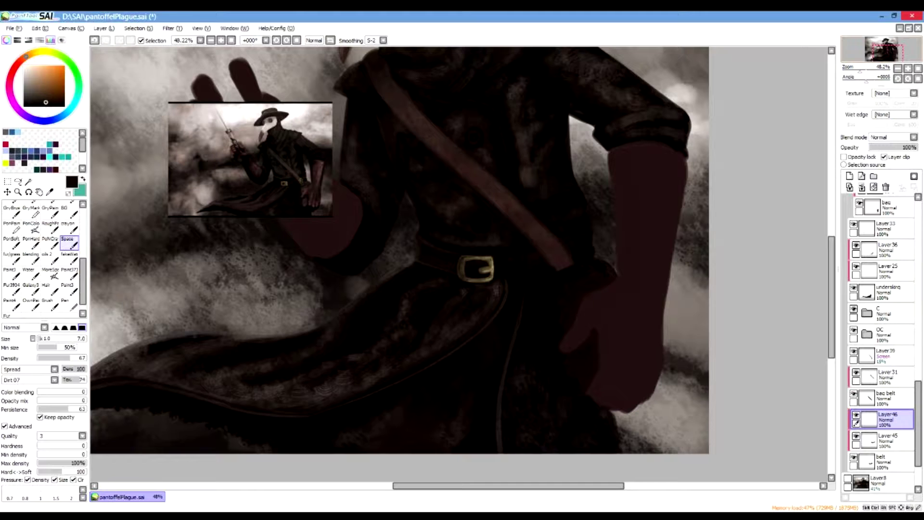
pyautogui.moveTo(542, 236); pyautogui.dragTo(564, 284)
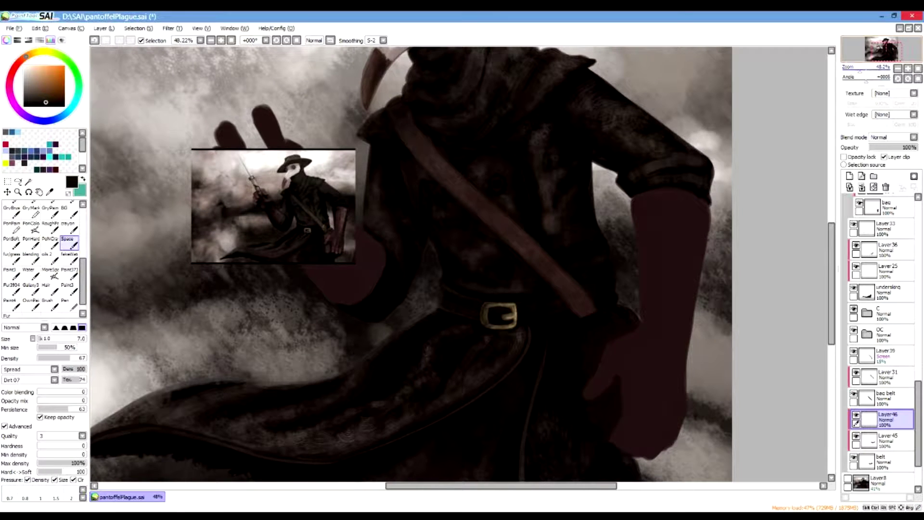
# Step: Erase part of the Overlay layer's shading across the top of the lowered arm's glove cuff with the Eraser at size 50
pyautogui.press('+')
pyautogui.press('+')
pyautogui.press('+')
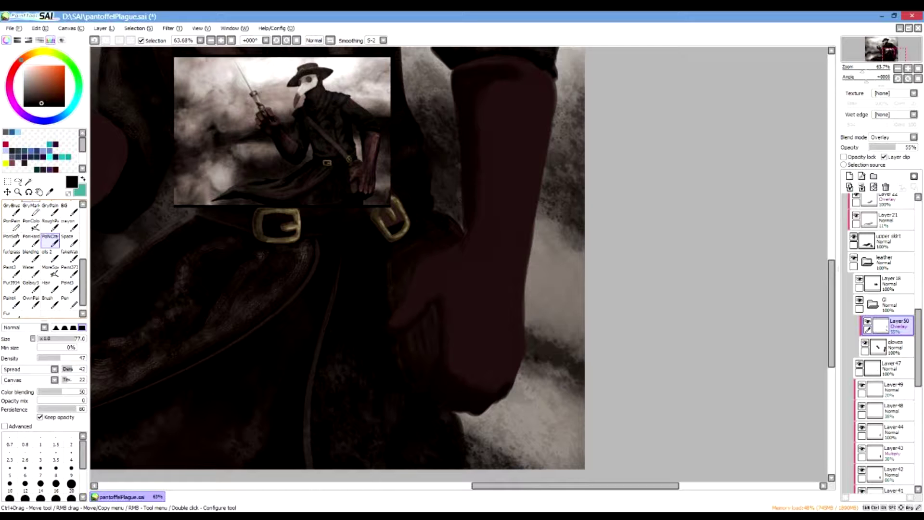
pyautogui.moveTo(83, 283); pyautogui.dragTo(83, 259)
pyautogui.click(50, 218)
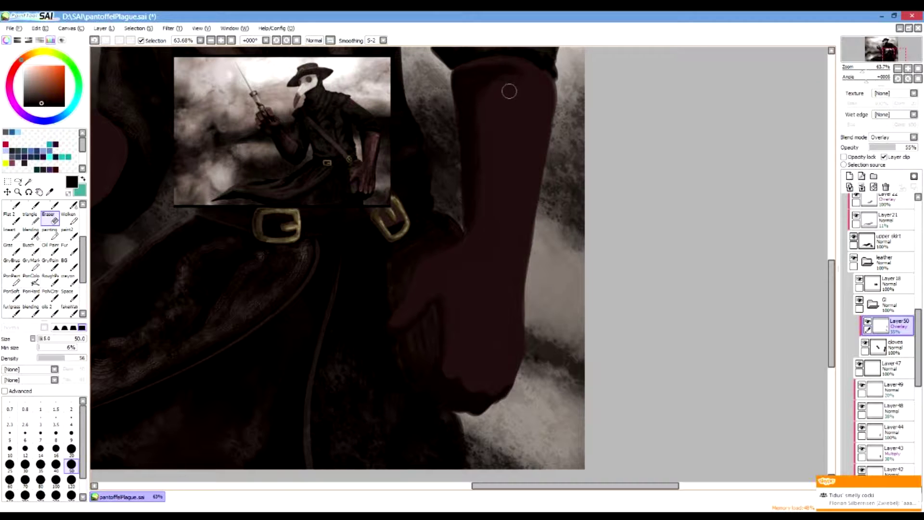
pyautogui.moveTo(477, 63); pyautogui.dragTo(544, 98)
pyautogui.hotkey('ctrl', 'z')
pyautogui.moveTo(468, 64)
pyautogui.mouseDown()
pyautogui.moveTo(489, 62)
pyautogui.moveTo(544, 95)
pyautogui.mouseUp()
# Step: Add a clipped layer above the glove's Overlay layer and shade the upper forearm very dark orange-brown with the Space brush at size 42
pyautogui.click(68, 279)
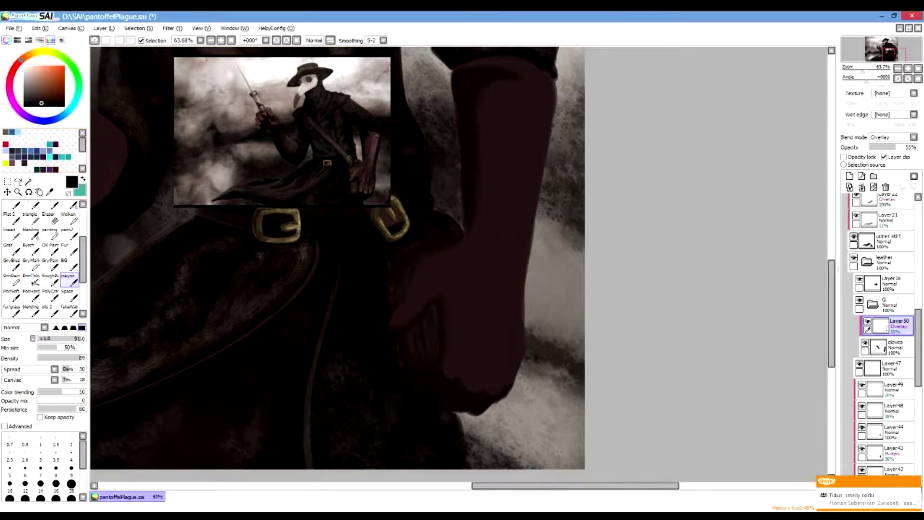
pyautogui.click(28, 55)
pyautogui.moveTo(49, 96); pyautogui.dragTo(50, 101)
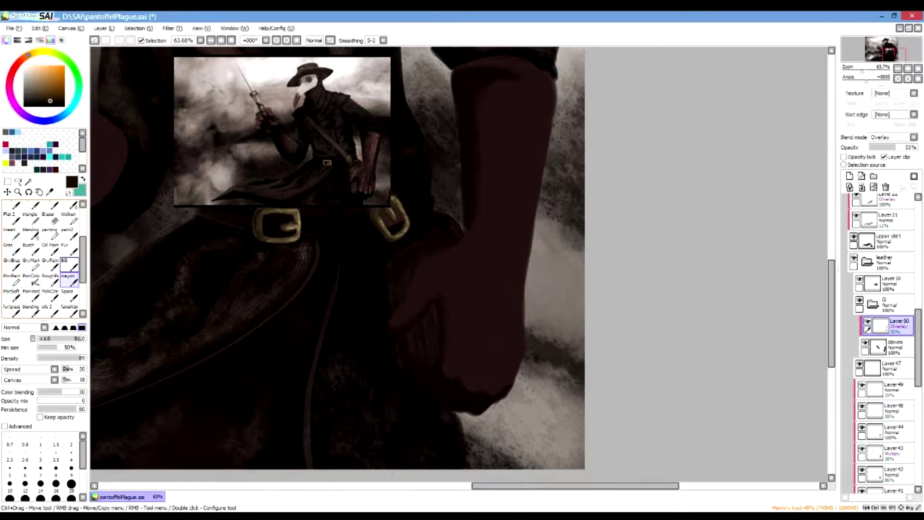
pyautogui.click(68, 296)
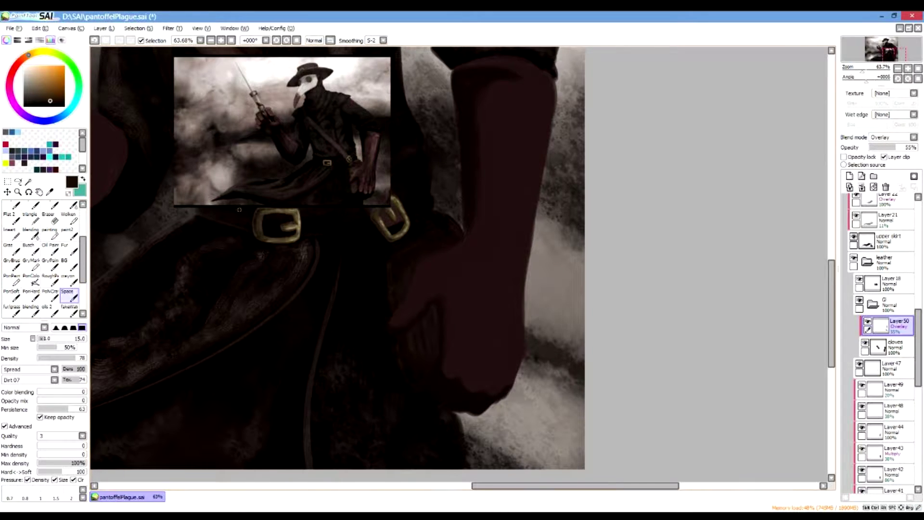
pyautogui.moveTo(45, 339); pyautogui.dragTo(58, 338)
pyautogui.click(849, 176)
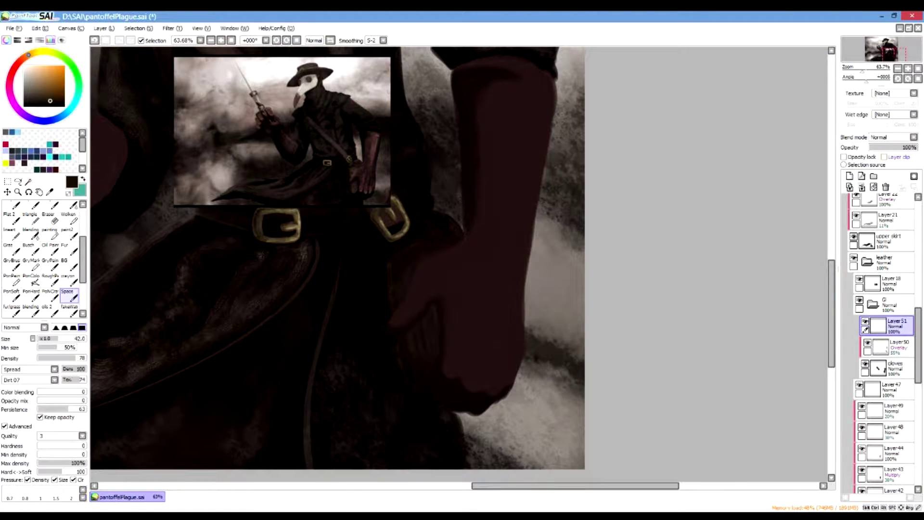
pyautogui.moveTo(521, 86)
pyautogui.mouseDown()
pyautogui.moveTo(484, 104)
pyautogui.moveTo(490, 151)
pyautogui.mouseUp()
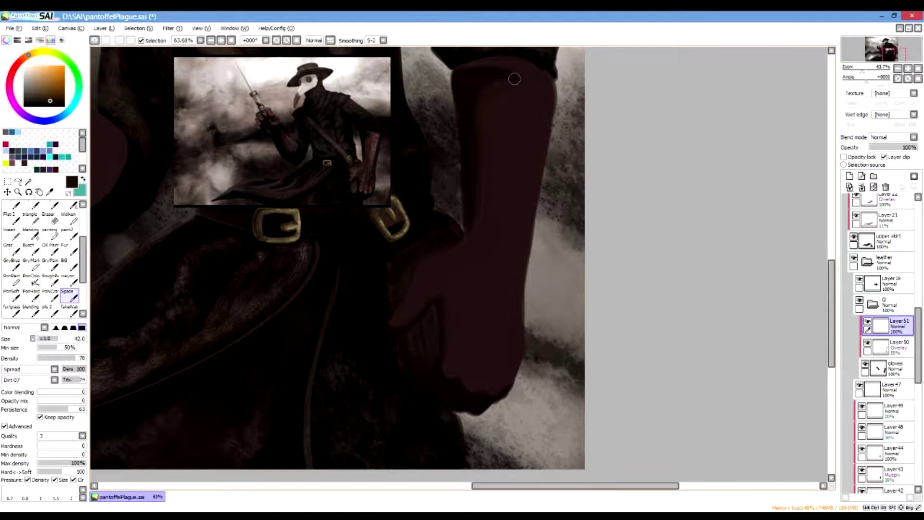
pyautogui.moveTo(510, 76); pyautogui.dragTo(485, 177)
# Step: Extend the forearm shading with the Space brush at size 64, and shift the hue to dark red for the back of the hand
pyautogui.moveTo(60, 339); pyautogui.dragTo(68, 338)
pyautogui.moveTo(526, 86); pyautogui.dragTo(497, 200)
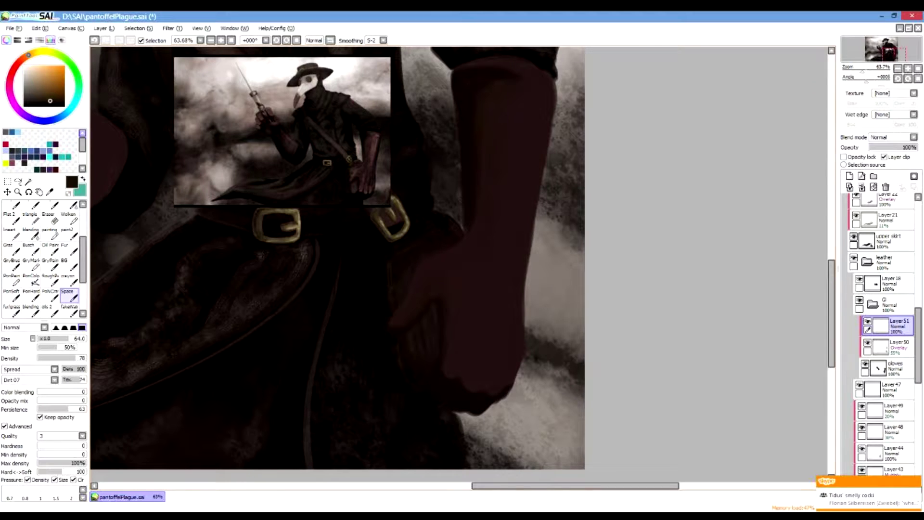
pyautogui.moveTo(28, 56); pyautogui.dragTo(18, 64)
pyautogui.moveTo(459, 264)
pyautogui.mouseDown()
pyautogui.moveTo(468, 264)
pyautogui.moveTo(416, 315)
pyautogui.moveTo(433, 323)
pyautogui.mouseUp()
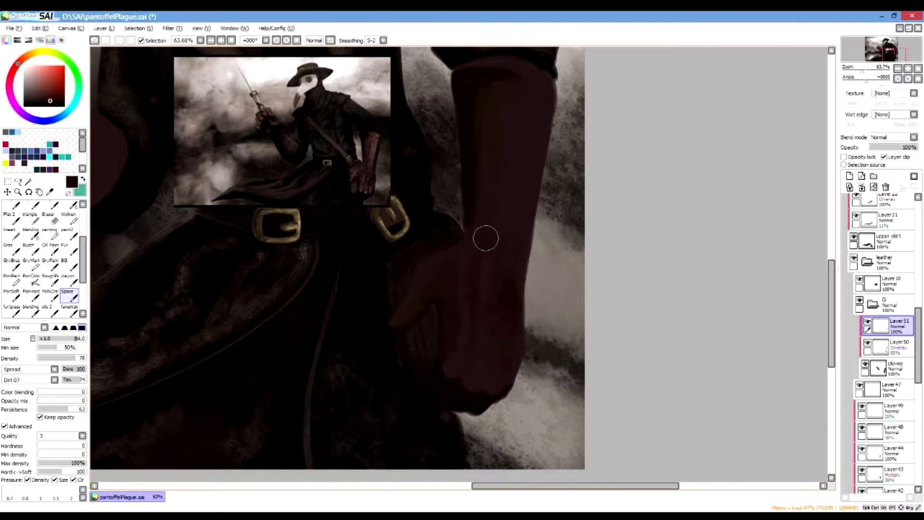
# Step: Set the new glove shading layer to Overlay blend mode at 65% opacity
pyautogui.click(913, 137)
pyautogui.click(879, 152)
pyautogui.click(888, 147)
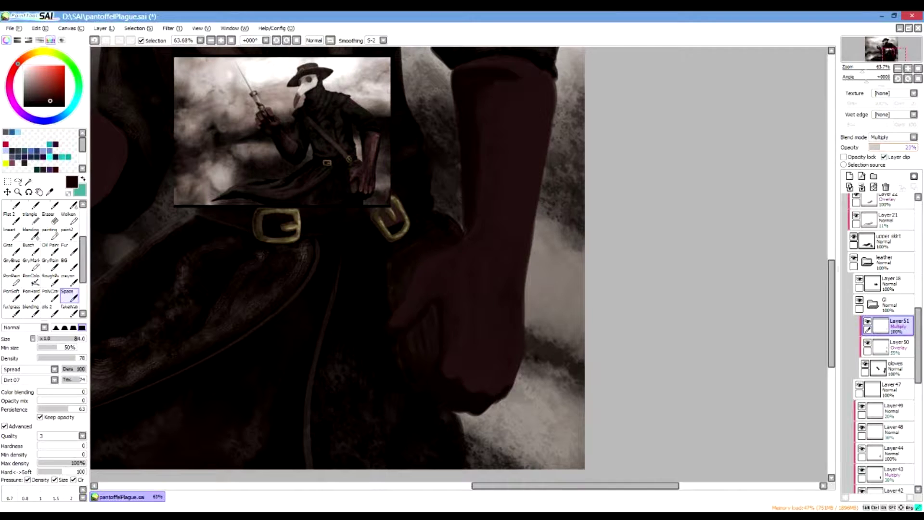
pyautogui.click(913, 137)
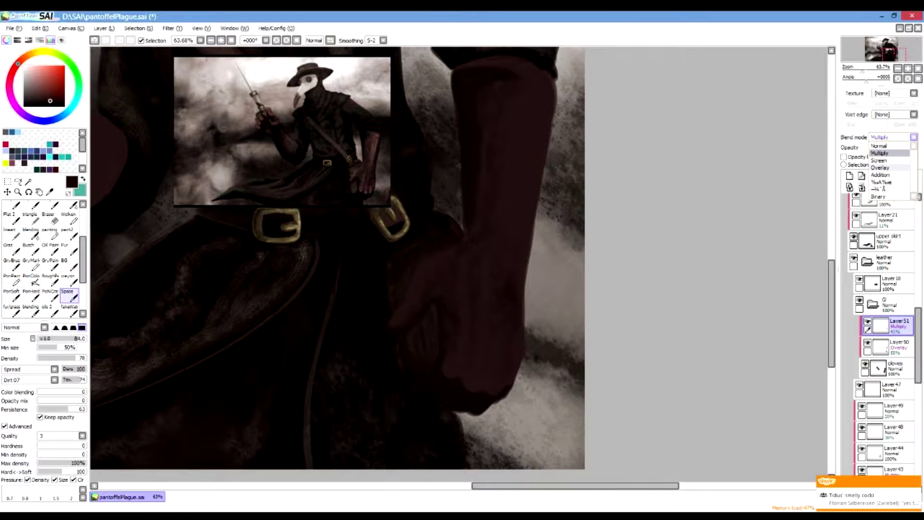
pyautogui.click(879, 167)
pyautogui.moveTo(901, 147); pyautogui.dragTo(900, 147)
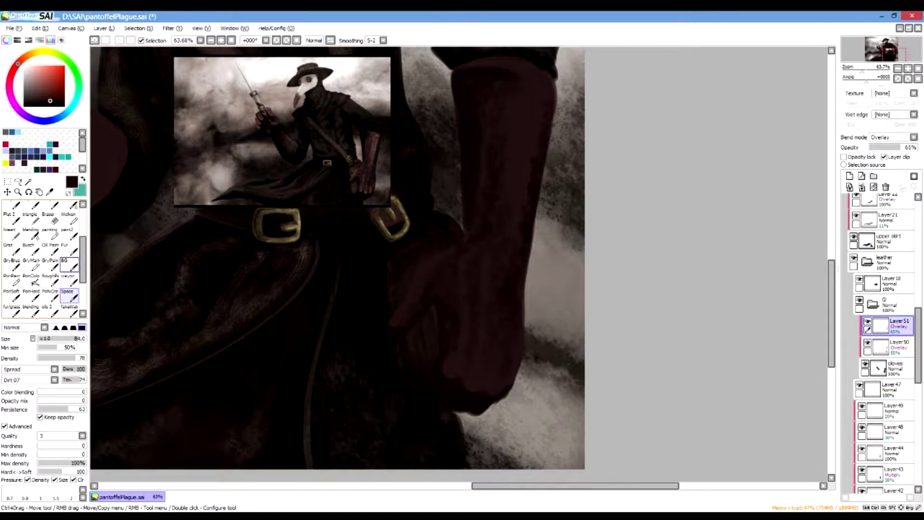
# Step: Draw dark contours around the first gloved finger with the crayon brush at size 19
pyautogui.click(68, 279)
pyautogui.keyDown('ctrl'); pyautogui.keyDown('alt'); pyautogui.moveTo(459, 264); pyautogui.dragTo(433, 264); pyautogui.keyUp('alt'); pyautogui.keyUp('ctrl')
pyautogui.moveTo(456, 381); pyautogui.dragTo(464, 351)
pyautogui.hotkey('ctrl', 'z')
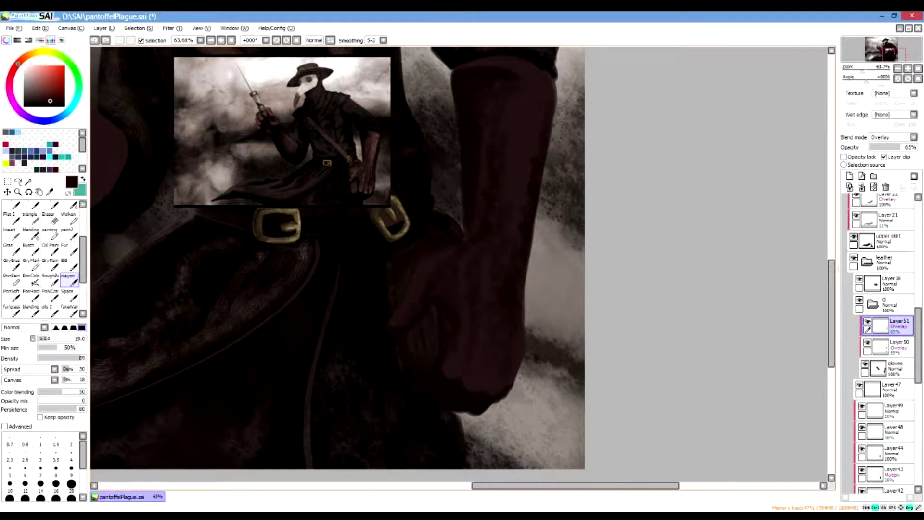
pyautogui.moveTo(454, 384); pyautogui.dragTo(465, 358)
pyautogui.hotkey('ctrl', 'z')
pyautogui.hotkey('ctrl', 'z')
pyautogui.moveTo(474, 310); pyautogui.dragTo(485, 291)
# Step: Darken the gaps between the remaining gloved fingers and the wrist side with the crayon brush, and set its density to 61
pyautogui.moveTo(481, 393); pyautogui.dragTo(501, 348)
pyautogui.hotkey('ctrl', 'z')
pyautogui.moveTo(482, 395); pyautogui.dragTo(501, 353)
pyautogui.hotkey('ctrl', 'z')
pyautogui.moveTo(481, 394); pyautogui.dragTo(497, 356)
pyautogui.hotkey('ctrl', 'z')
pyautogui.moveTo(494, 353); pyautogui.dragTo(501, 320)
pyautogui.hotkey('ctrl', 'z')
pyautogui.hotkey('ctrl', 'z')
pyautogui.moveTo(495, 352); pyautogui.dragTo(494, 309)
pyautogui.hotkey('ctrl', 'z')
pyautogui.moveTo(502, 386); pyautogui.dragTo(505, 357)
pyautogui.moveTo(512, 299); pyautogui.dragTo(514, 301)
pyautogui.click(66, 358)
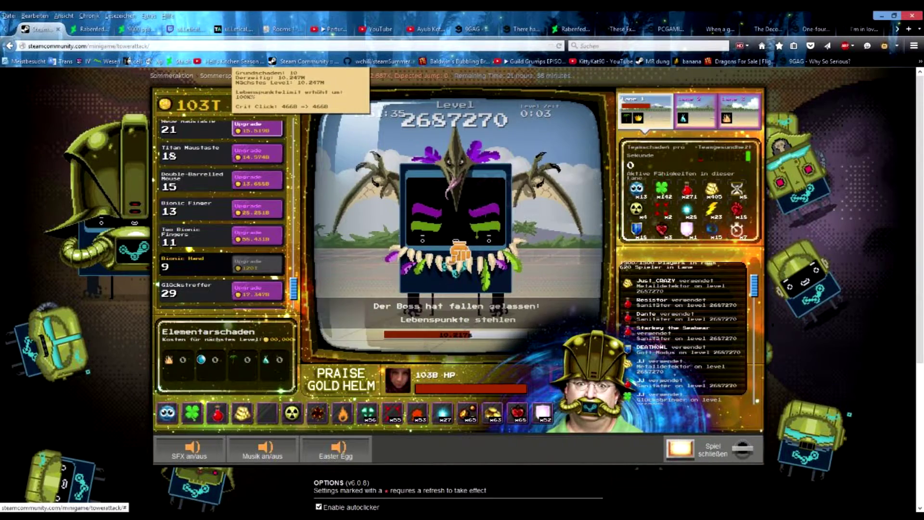
# Step: In the Steam browser game, upgrade Neue Maustaste, Titan Maustaste, Double-Barrelled Mouse, Bionic Finger and Glückstreffer once each, and Boss-Beute twice
pyautogui.click(257, 128)
pyautogui.click(257, 154)
pyautogui.click(257, 179)
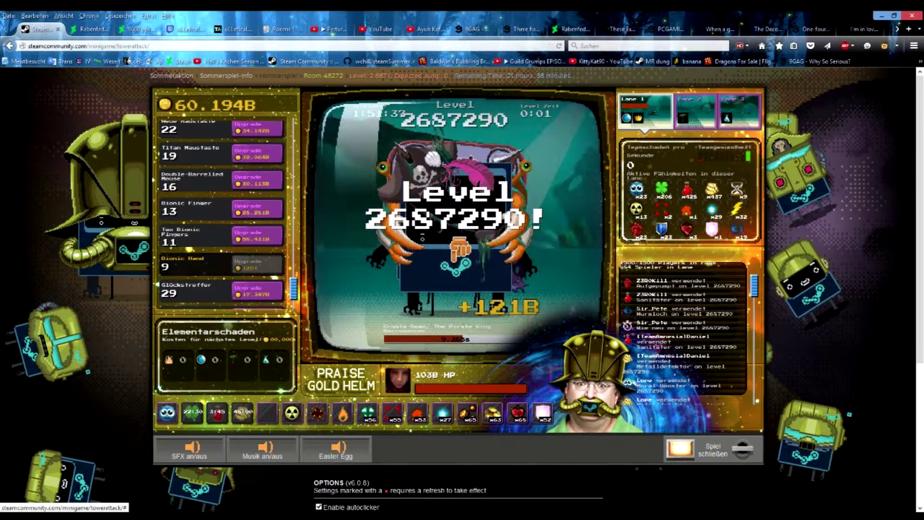
pyautogui.click(257, 209)
pyautogui.click(257, 291)
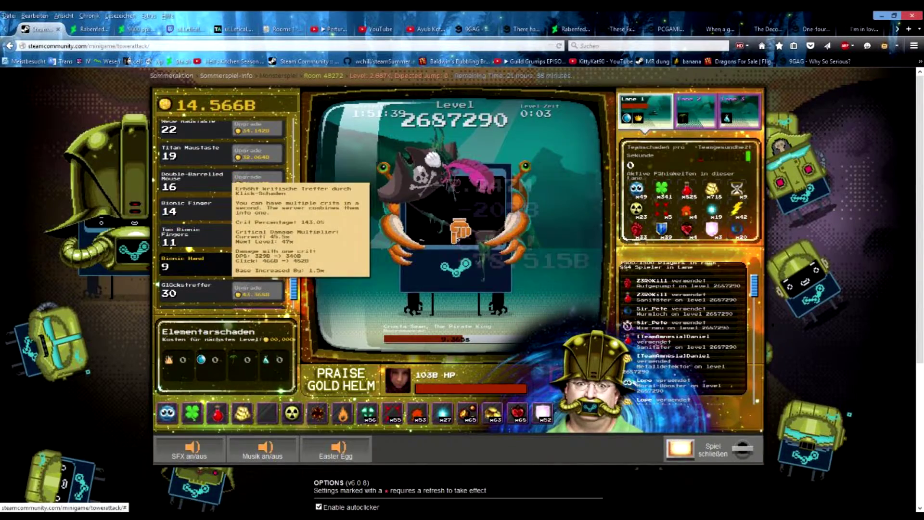
pyautogui.scroll(-1, 257, 286)
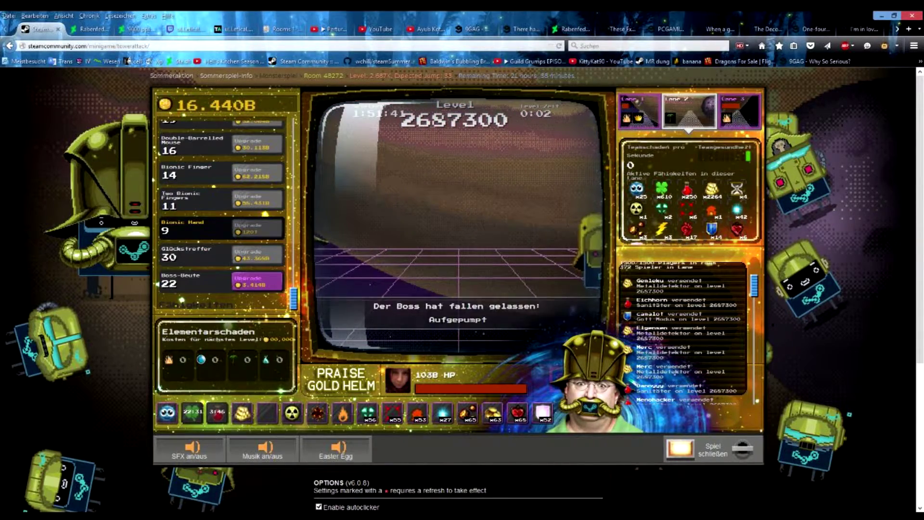
pyautogui.click(256, 282)
pyautogui.click(256, 281)
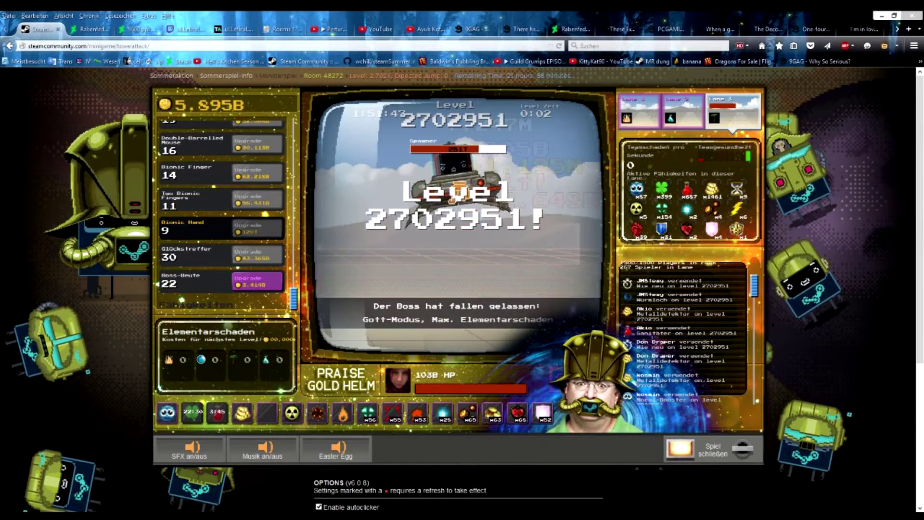
# Step: Look at the Skype group chat and switch back to the plague doctor painting in PaintTool SAI
pyautogui.hotkey('alt', 'Tab')
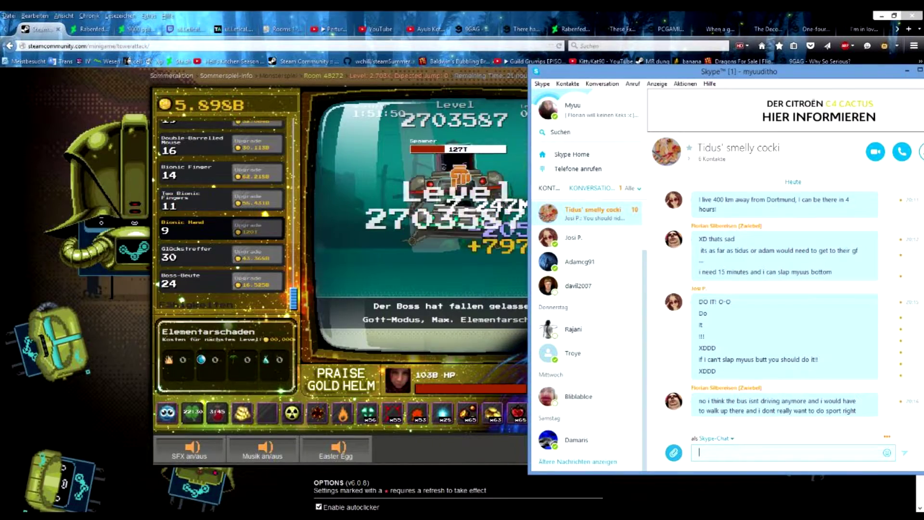
pyautogui.hotkey('alt', 'Tab')
pyautogui.hotkey('alt', 'Tab')
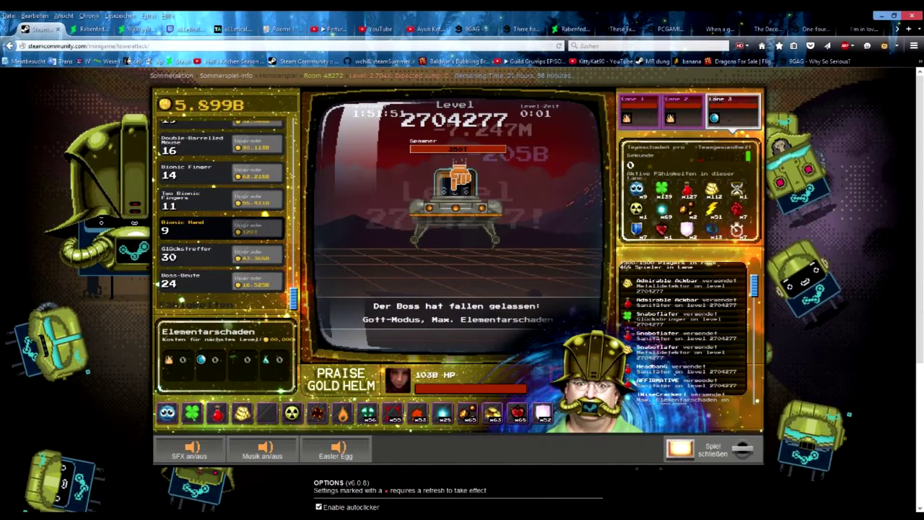
pyautogui.hotkey('alt', 'Tab')
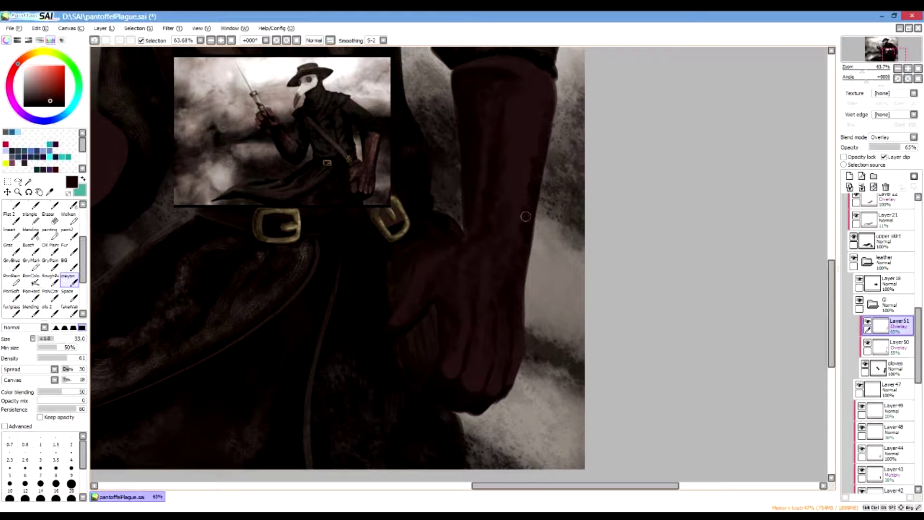
# Step: Add a new clipped layer above the glove shading layers and set its blend mode to Screen
pyautogui.click(849, 176)
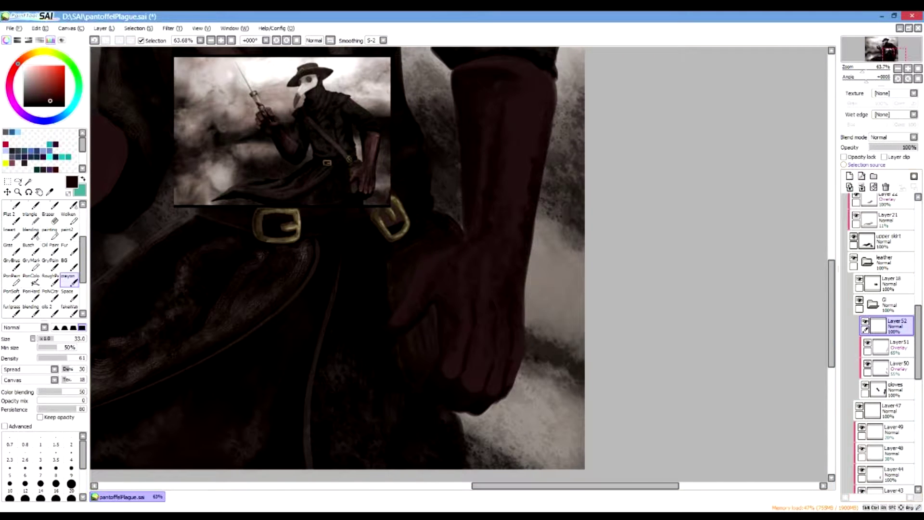
pyautogui.click(892, 137)
pyautogui.click(889, 160)
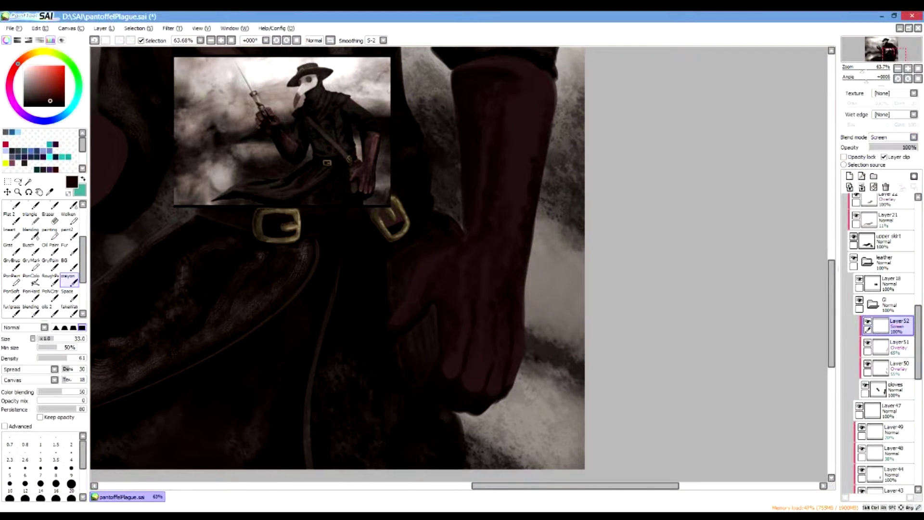
# Step: Pick a pale dusty pink and brush soft highlights over the glove's cuff and forearm with the Space brush at size 84, density 30
pyautogui.moveTo(38, 82); pyautogui.dragTo(33, 74)
pyautogui.moveTo(506, 94); pyautogui.dragTo(497, 247)
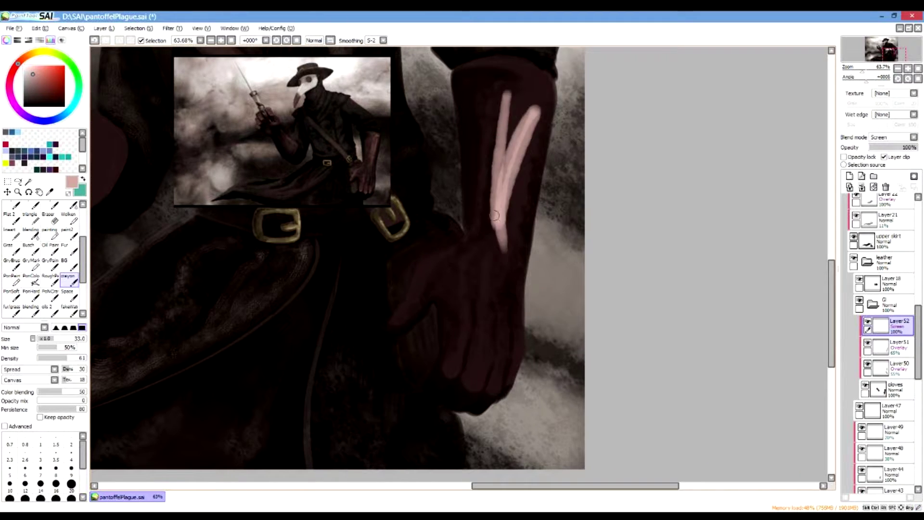
pyautogui.hotkey('ctrl', 'z')
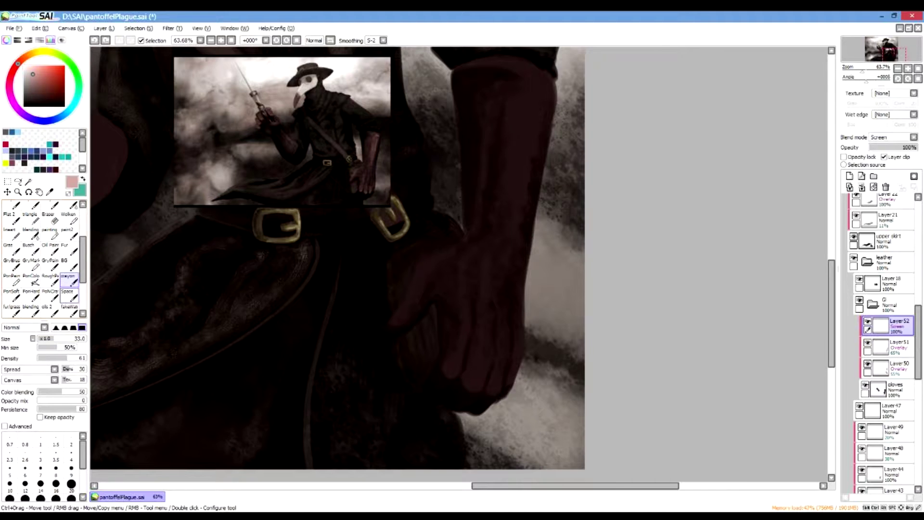
pyautogui.click(69, 294)
pyautogui.click(52, 357)
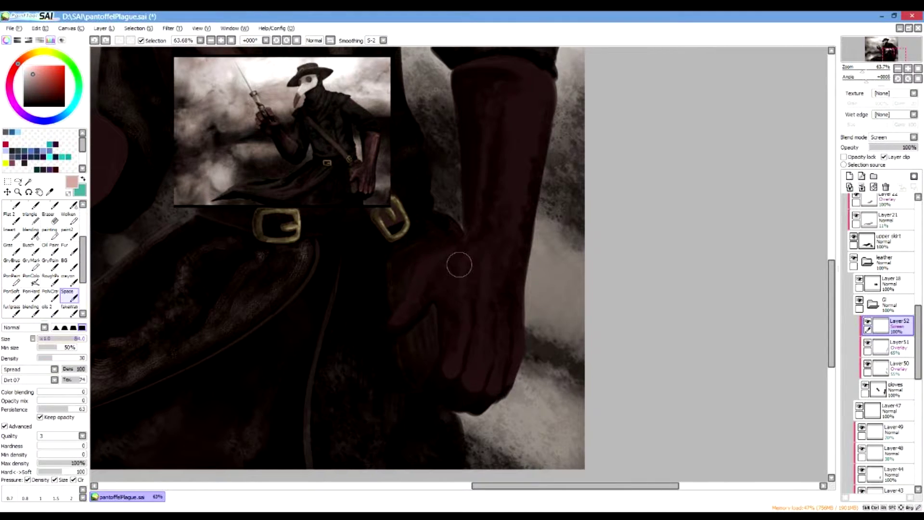
pyautogui.moveTo(546, 80); pyautogui.dragTo(486, 72)
pyautogui.moveTo(526, 74)
pyautogui.mouseDown()
pyautogui.moveTo(540, 90)
pyautogui.moveTo(518, 115)
pyautogui.moveTo(521, 125)
pyautogui.moveTo(519, 105)
pyautogui.moveTo(498, 199)
pyautogui.moveTo(536, 105)
pyautogui.moveTo(506, 216)
pyautogui.moveTo(528, 128)
pyautogui.moveTo(533, 161)
pyautogui.moveTo(540, 110)
pyautogui.moveTo(533, 83)
pyautogui.moveTo(509, 125)
pyautogui.moveTo(521, 121)
pyautogui.moveTo(530, 147)
pyautogui.mouseUp()
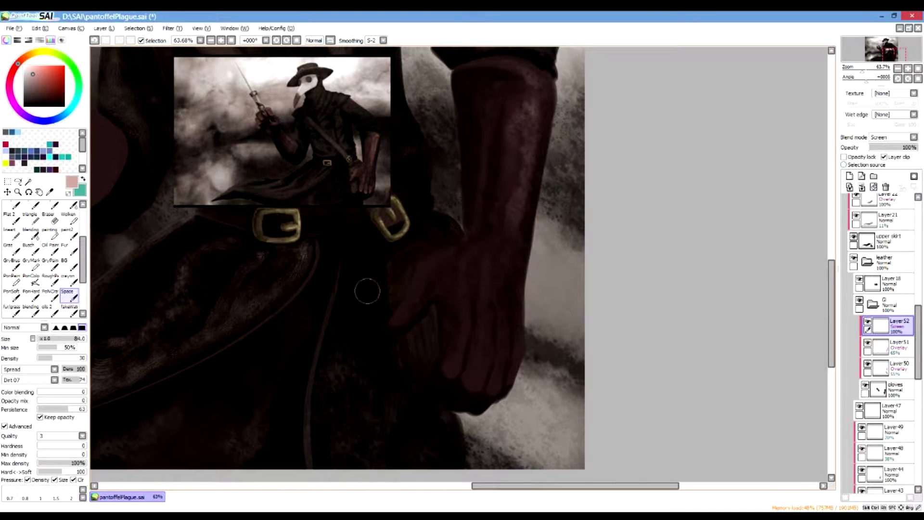
# Step: Reduce the Space brush to size 35 and add highlights along the glove's thumb and the base of the hand
pyautogui.press('[')
pyautogui.press('[')
pyautogui.press('[')
pyautogui.press('[')
pyautogui.press('[')
pyautogui.press('[')
pyautogui.press('[')
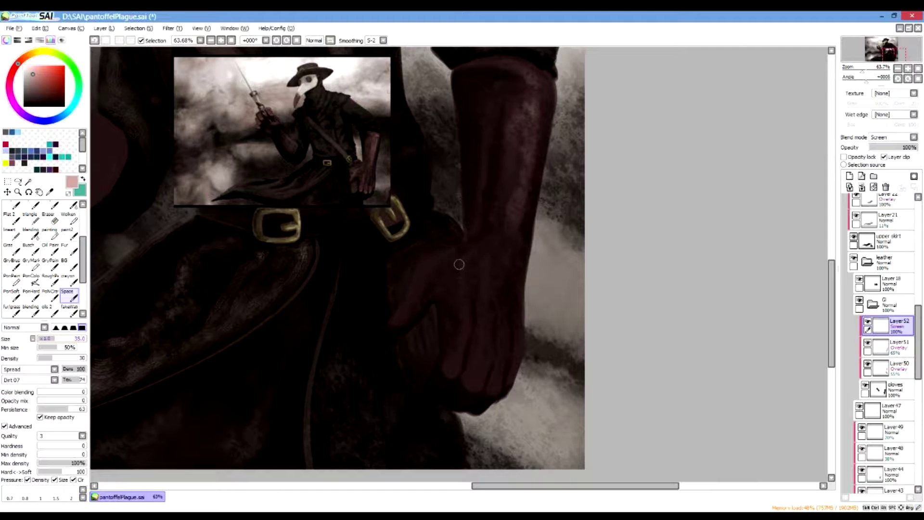
pyautogui.moveTo(390, 320)
pyautogui.mouseDown()
pyautogui.moveTo(432, 258)
pyautogui.moveTo(418, 266)
pyautogui.mouseUp()
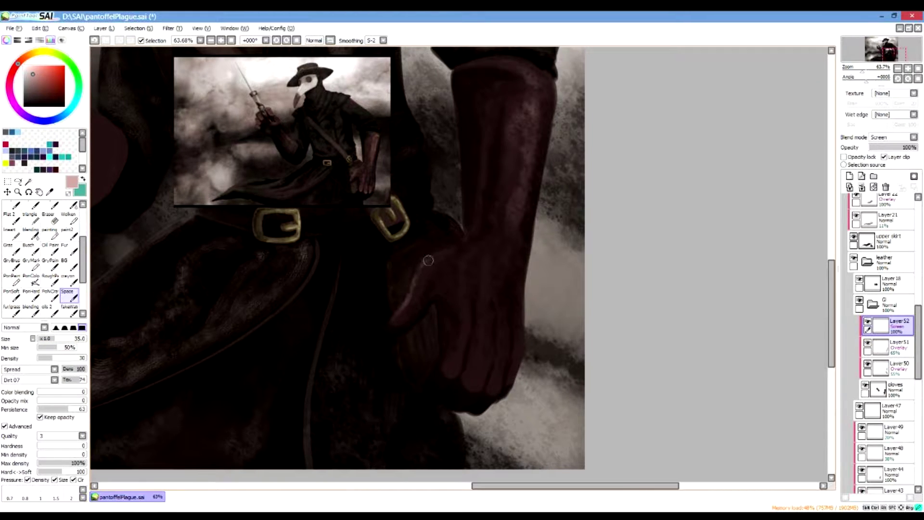
pyautogui.moveTo(430, 275)
pyautogui.mouseDown()
pyautogui.moveTo(425, 267)
pyautogui.moveTo(384, 325)
pyautogui.moveTo(416, 283)
pyautogui.mouseUp()
# Step: Add thin pink rim highlights to the first two gloved fingertips with the Space brush at size 14 and density 43
pyautogui.moveTo(452, 369); pyautogui.dragTo(463, 360)
pyautogui.hotkey('ctrl', 'z')
pyautogui.press('[')
pyautogui.press('[')
pyautogui.press('[')
pyautogui.press('[')
pyautogui.press('[')
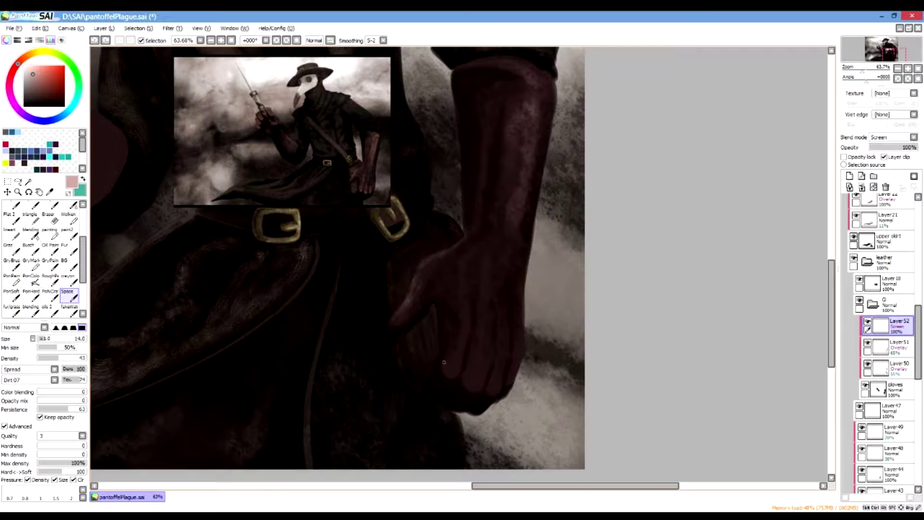
pyautogui.moveTo(447, 377)
pyautogui.mouseDown()
pyautogui.moveTo(462, 361)
pyautogui.moveTo(472, 369)
pyautogui.moveTo(442, 364)
pyautogui.moveTo(466, 372)
pyautogui.moveTo(443, 367)
pyautogui.mouseUp()
pyautogui.hotkey('ctrl', 'z')
pyautogui.hotkey('ctrl', 'z')
pyautogui.hotkey('ctrl', 'z')
pyautogui.moveTo(464, 383); pyautogui.dragTo(474, 390)
# Step: Add a thin highlight along the outermost gloved finger's edge
pyautogui.moveTo(508, 381); pyautogui.dragTo(519, 360)
pyautogui.hotkey('ctrl', 'z')
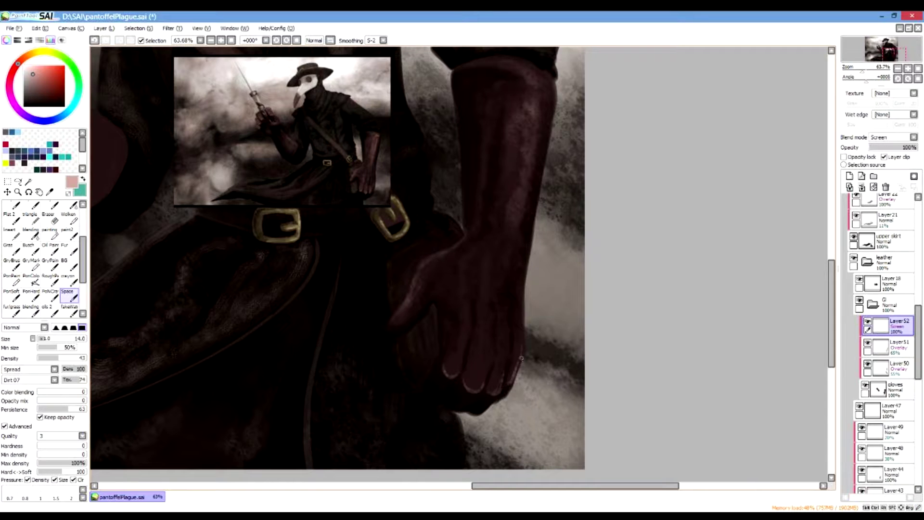
pyautogui.hotkey('ctrl', 'z')
pyautogui.hotkey('ctrl', 'y')
# Step: Brighten the cuff rim and the forearm's outer side with the Space brush at size 26, and the fingers at size 41
pyautogui.click(50, 338)
pyautogui.moveTo(540, 90); pyautogui.dragTo(525, 192)
pyautogui.moveTo(537, 83); pyautogui.dragTo(535, 91)
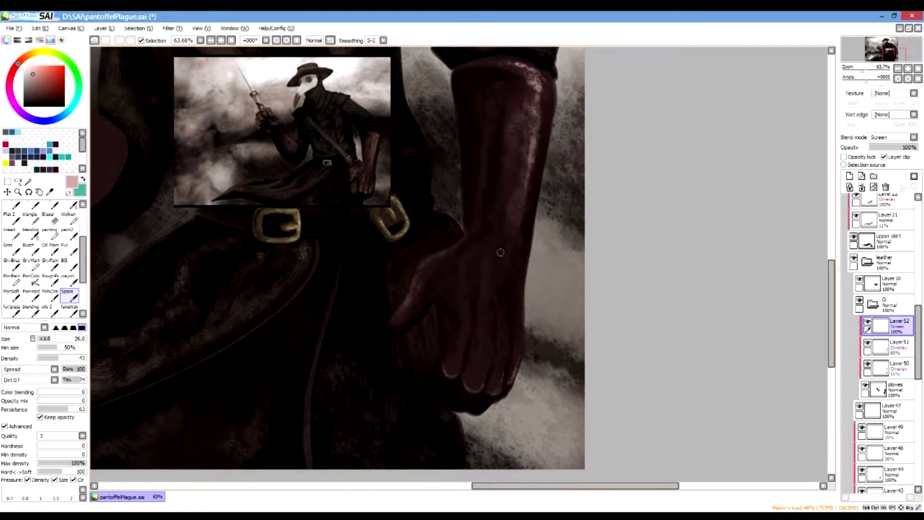
pyautogui.moveTo(50, 339); pyautogui.dragTo(59, 338)
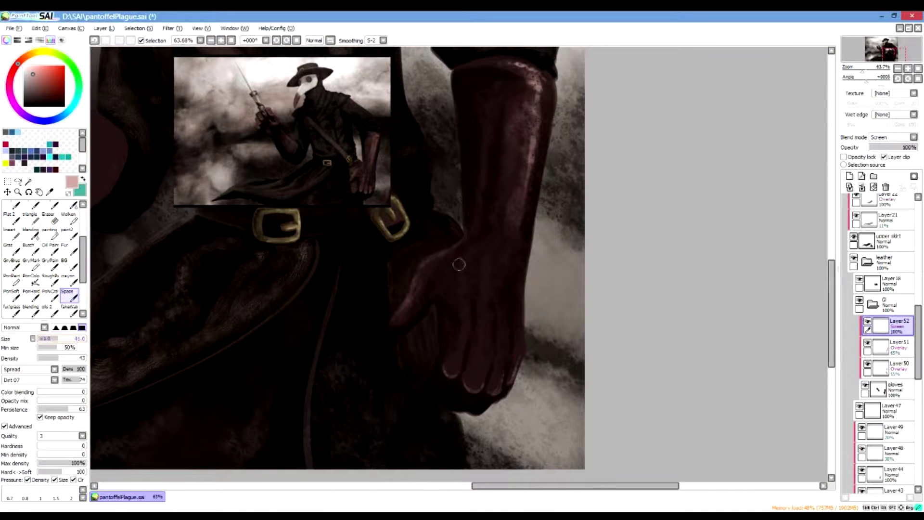
pyautogui.moveTo(445, 370)
pyautogui.mouseDown()
pyautogui.moveTo(467, 287)
pyautogui.moveTo(470, 317)
pyautogui.moveTo(453, 370)
pyautogui.moveTo(483, 383)
pyautogui.moveTo(471, 385)
pyautogui.moveTo(488, 357)
pyautogui.moveTo(488, 299)
pyautogui.moveTo(474, 380)
pyautogui.moveTo(493, 387)
pyautogui.moveTo(503, 348)
pyautogui.moveTo(514, 369)
pyautogui.mouseUp()
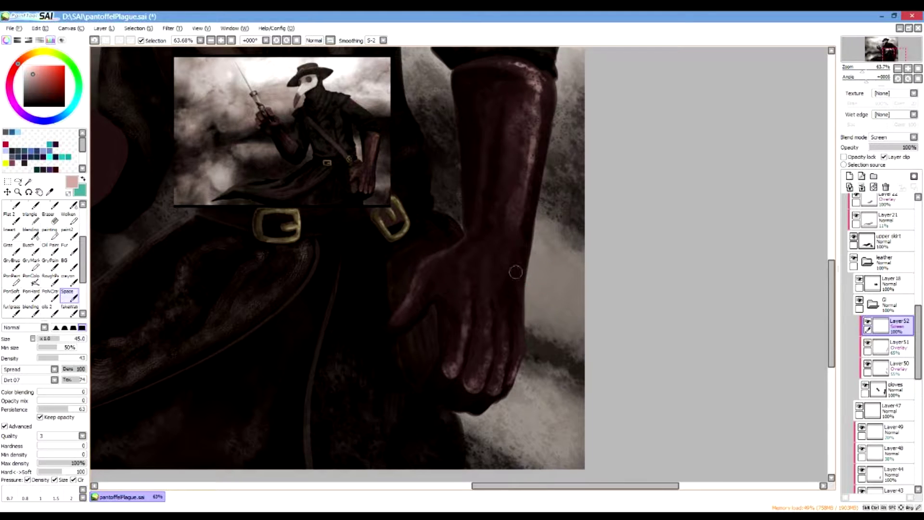
# Step: Choose a paler pink and add thin highlights to the lowered glove's outer fingers with the Space brush at size 12
pyautogui.click(29, 70)
pyautogui.click(44, 339)
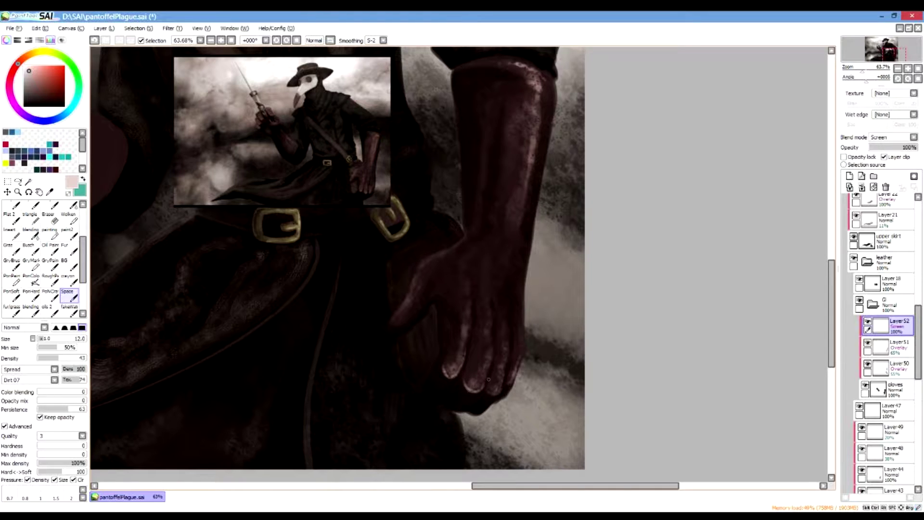
pyautogui.hotkey('ctrl', 'z')
pyautogui.moveTo(490, 366); pyautogui.dragTo(482, 388)
pyautogui.hotkey('ctrl', 'z')
pyautogui.moveTo(522, 357); pyautogui.dragTo(517, 373)
# Step: Shade the raised glove's forearm on the gloves layer in a muted reddish brown with the Space brush at size 70
pyautogui.moveTo(893, 54); pyautogui.dragTo(890, 53)
pyautogui.click(890, 346)
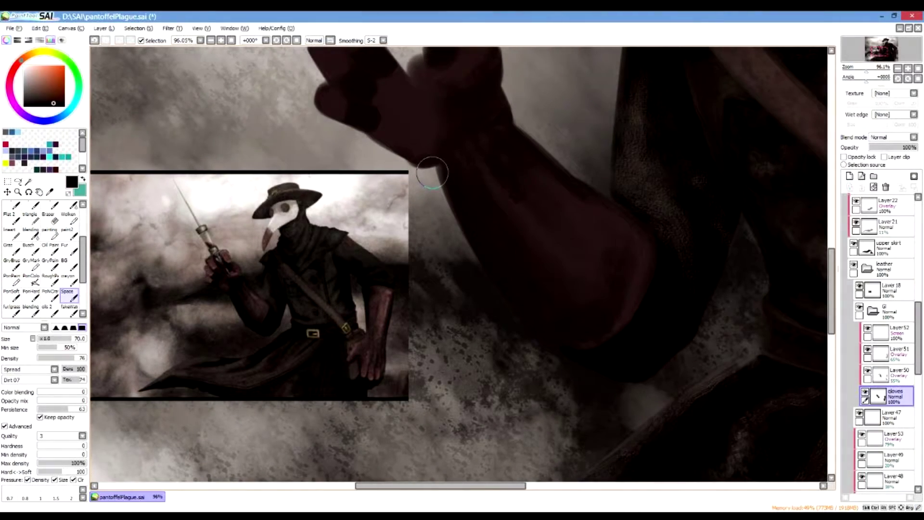
pyautogui.click(47, 92)
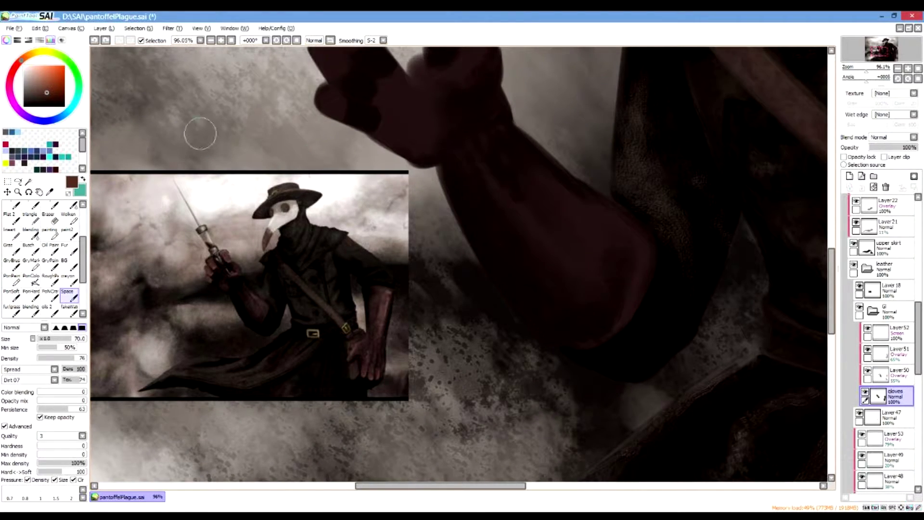
pyautogui.click(13, 69)
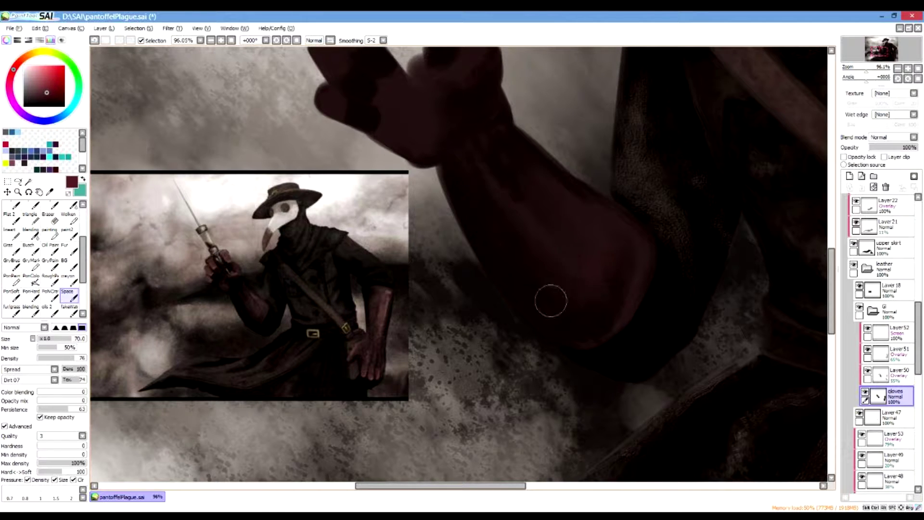
pyautogui.click(17, 64)
pyautogui.click(38, 91)
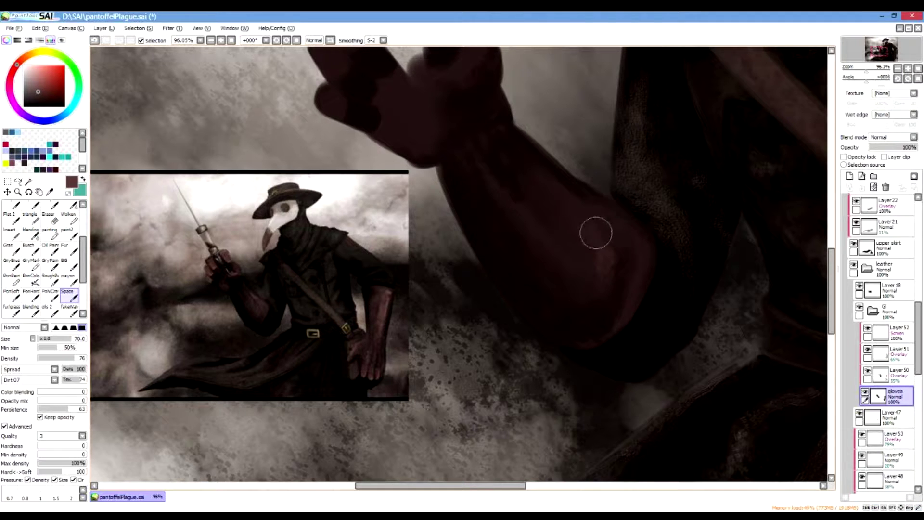
pyautogui.moveTo(571, 211); pyautogui.dragTo(606, 239)
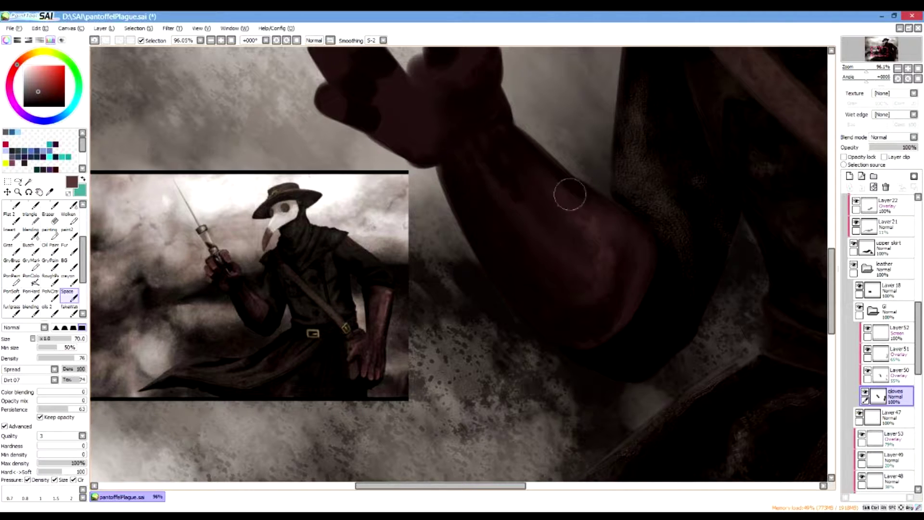
pyautogui.moveTo(559, 261); pyautogui.dragTo(580, 259)
# Step: Reduce the Space brush to size 30 and add a lighter highlight around the raised forearm's cuff end
pyautogui.press('[')
pyautogui.press('[')
pyautogui.press('[')
pyautogui.press('[')
pyautogui.press('[')
pyautogui.moveTo(628, 243)
pyautogui.mouseDown()
pyautogui.moveTo(636, 242)
pyautogui.moveTo(637, 284)
pyautogui.moveTo(607, 328)
pyautogui.moveTo(640, 262)
pyautogui.moveTo(625, 233)
pyautogui.moveTo(601, 212)
pyautogui.moveTo(598, 223)
pyautogui.moveTo(587, 221)
pyautogui.moveTo(594, 211)
pyautogui.moveTo(534, 164)
pyautogui.moveTo(592, 239)
pyautogui.mouseUp()
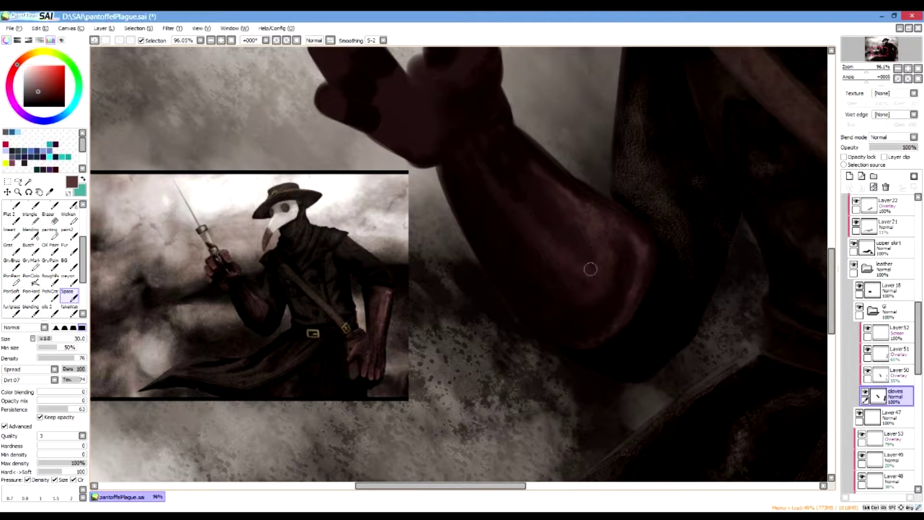
# Step: Set the crayon brush to size 15 and density 65 and try strokes on the raised hand's folded fingers and palm
pyautogui.moveTo(880, 51); pyautogui.dragTo(879, 49)
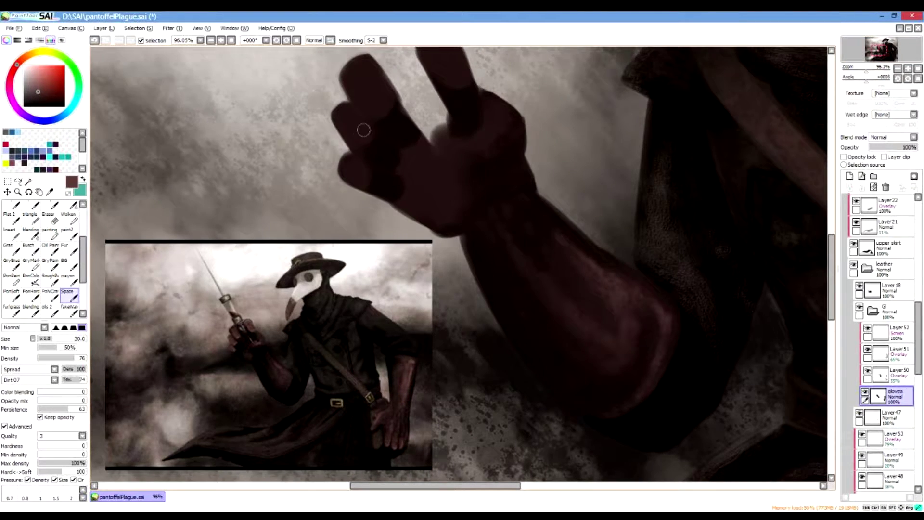
pyautogui.moveTo(361, 135); pyautogui.dragTo(361, 129)
pyautogui.hotkey('ctrl', 'z')
pyautogui.click(70, 280)
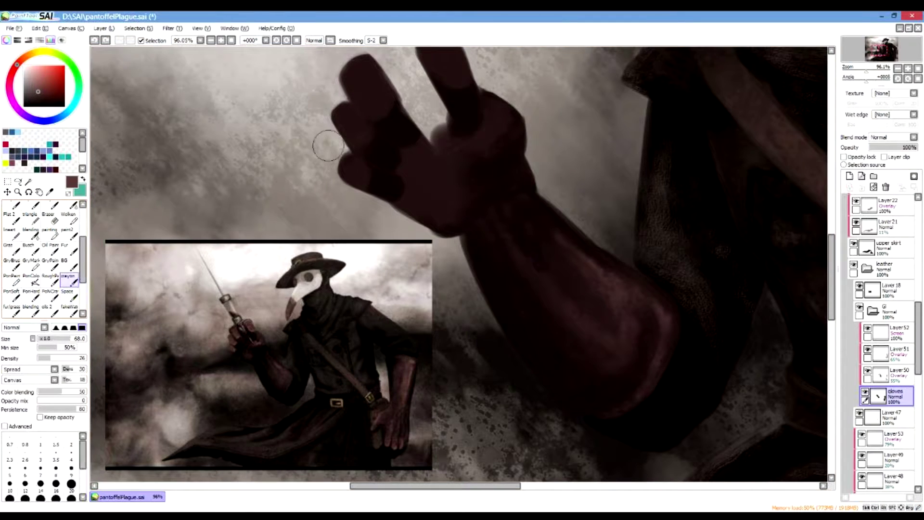
pyautogui.moveTo(49, 339); pyautogui.dragTo(45, 339)
pyautogui.click(69, 358)
pyautogui.moveTo(371, 134); pyautogui.dragTo(355, 145)
pyautogui.moveTo(879, 50); pyautogui.dragTo(886, 55)
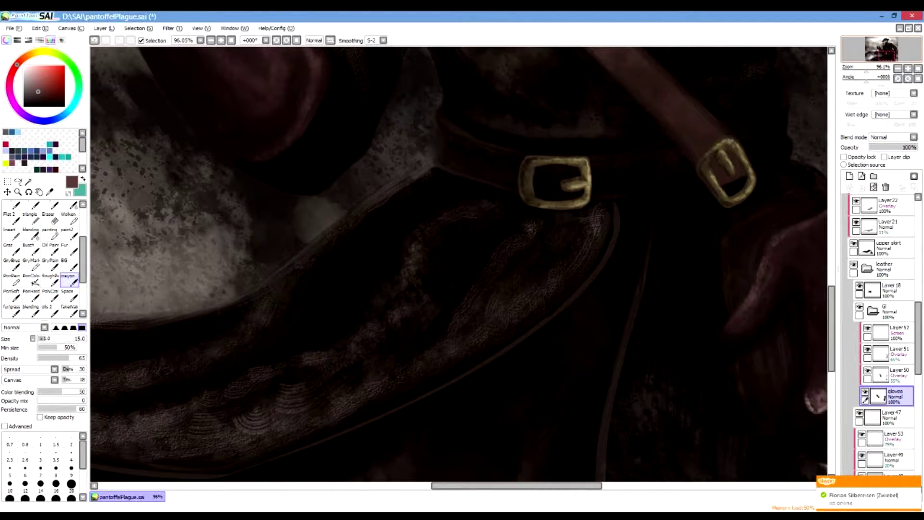
pyautogui.moveTo(886, 56); pyautogui.dragTo(880, 49)
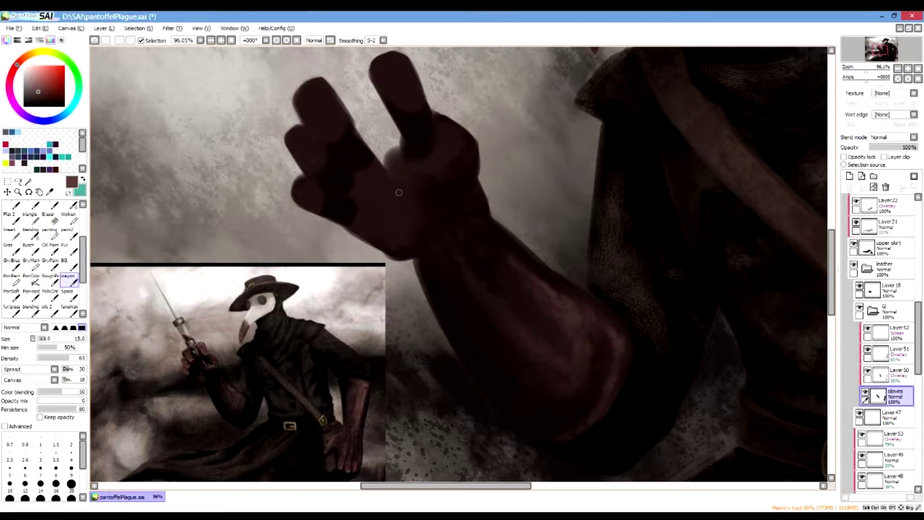
pyautogui.moveTo(382, 201)
pyautogui.mouseDown()
pyautogui.moveTo(393, 209)
pyautogui.moveTo(378, 211)
pyautogui.moveTo(383, 201)
pyautogui.mouseUp()
pyautogui.hotkey('ctrl', 'z')
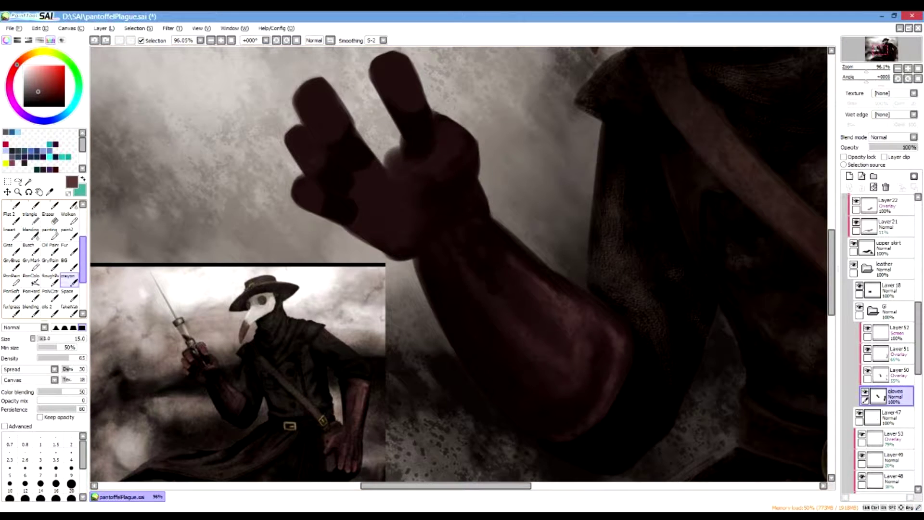
# Step: Choose near-black and darken the raised forearm's lower outer side with the crayon brush
pyautogui.moveTo(30, 99); pyautogui.dragTo(28, 106)
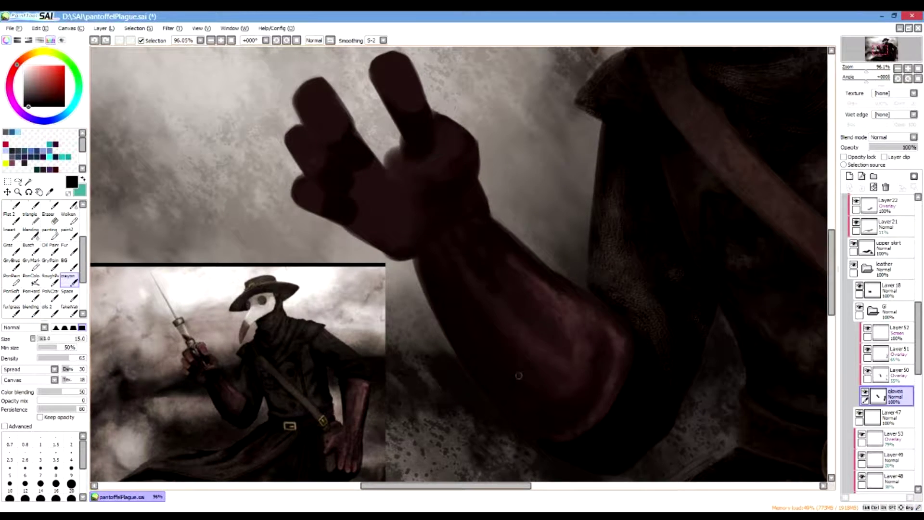
pyautogui.moveTo(482, 375); pyautogui.dragTo(498, 389)
pyautogui.moveTo(469, 354)
pyautogui.mouseDown()
pyautogui.moveTo(508, 401)
pyautogui.moveTo(573, 406)
pyautogui.moveTo(589, 395)
pyautogui.moveTo(558, 422)
pyautogui.mouseUp()
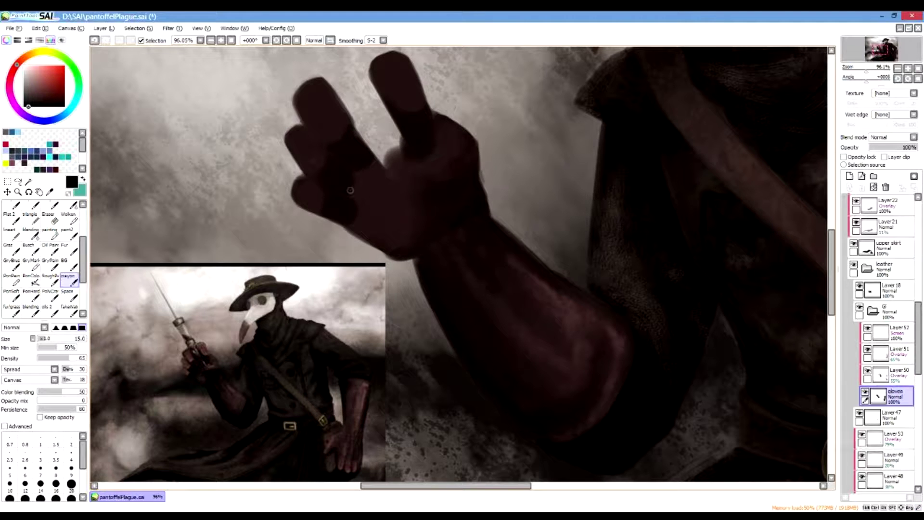
# Step: Draw thin dark creases between the raised hand's folded fingers with the crayon brush at size 4 and density 61
pyautogui.hotkey('ctrl', 'z')
pyautogui.click(80, 358)
pyautogui.click(71, 454)
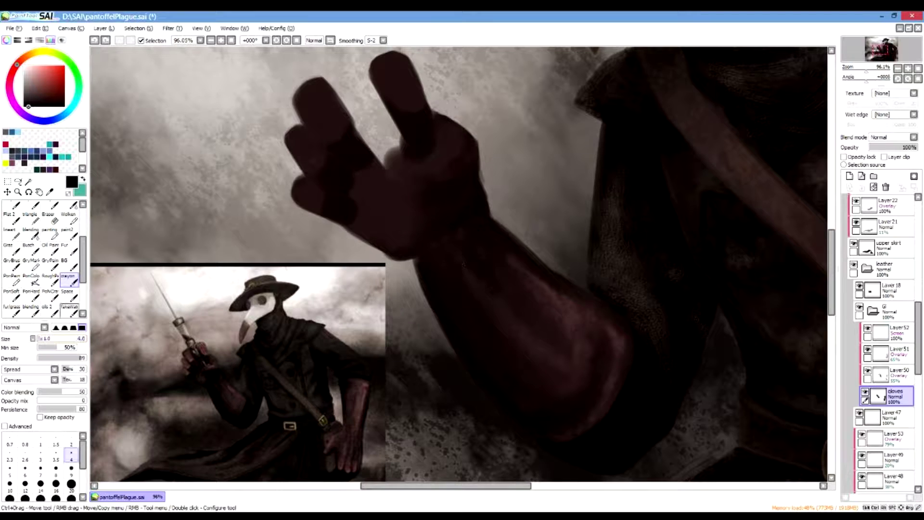
pyautogui.moveTo(350, 169); pyautogui.dragTo(346, 189)
pyautogui.hotkey('ctrl', 'z')
pyautogui.hotkey('ctrl', 'z')
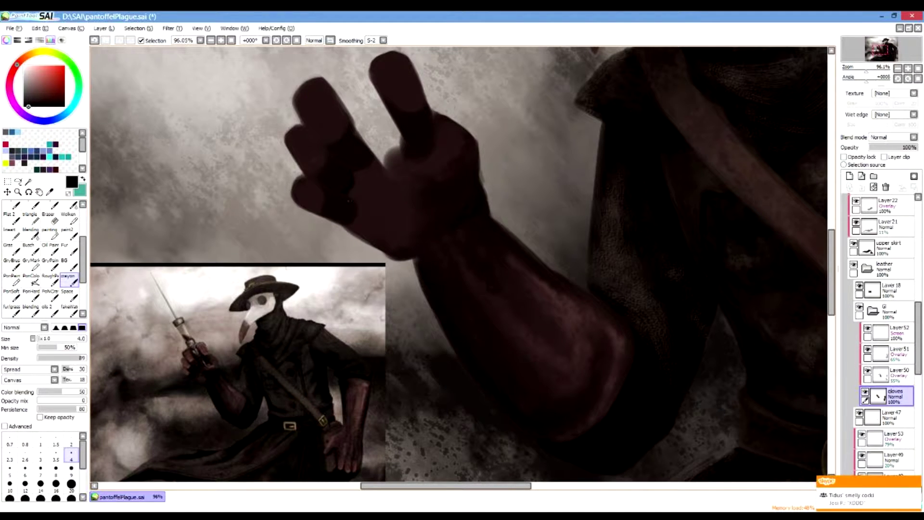
pyautogui.hotkey('ctrl', 'z')
pyautogui.click(67, 358)
pyautogui.moveTo(350, 173); pyautogui.dragTo(352, 180)
pyautogui.hotkey('ctrl', 'z')
pyautogui.hotkey('ctrl', 'y')
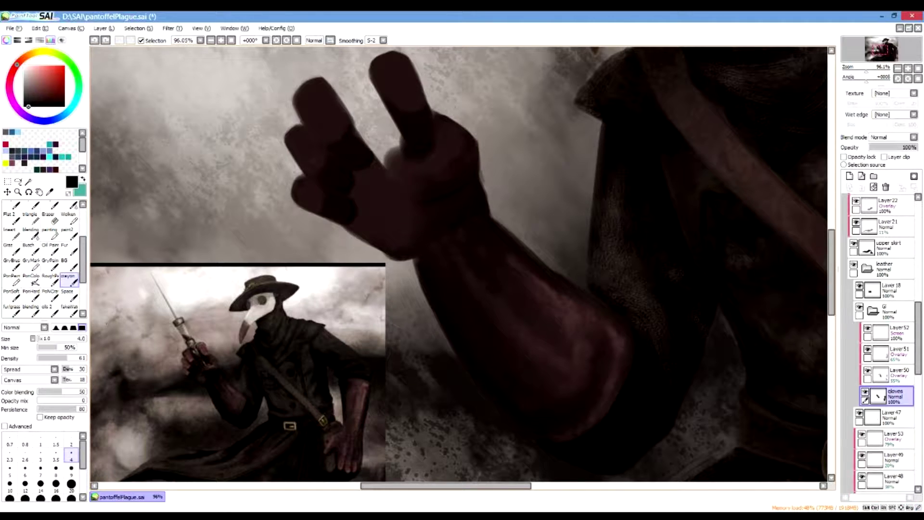
# Step: Shade the raised palm and thumb base in very dark red-brown with the Space brush at size 30
pyautogui.click(70, 294)
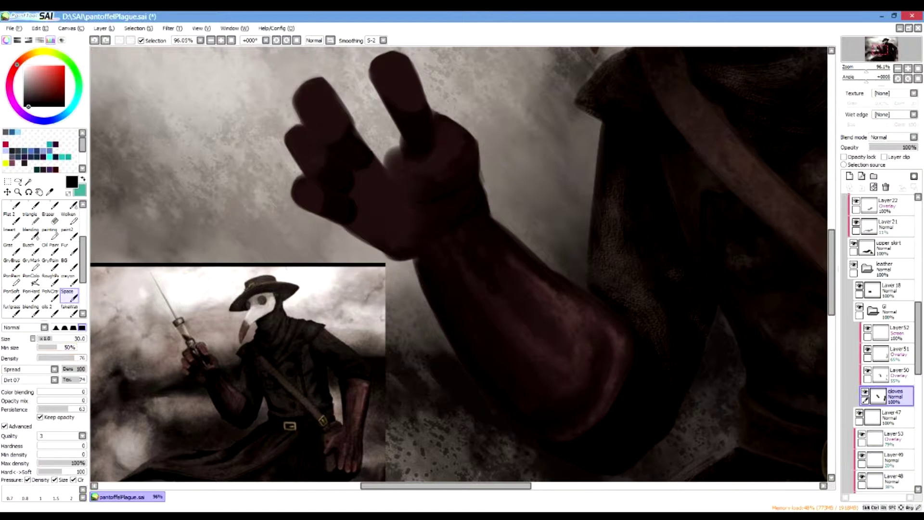
pyautogui.moveTo(421, 198)
pyautogui.mouseDown()
pyautogui.moveTo(409, 195)
pyautogui.moveTo(431, 197)
pyautogui.mouseUp()
pyautogui.hotkey('ctrl', 'z')
pyautogui.moveTo(30, 106); pyautogui.dragTo(44, 101)
pyautogui.moveTo(413, 196)
pyautogui.mouseDown()
pyautogui.moveTo(453, 185)
pyautogui.moveTo(430, 196)
pyautogui.moveTo(477, 148)
pyautogui.mouseUp()
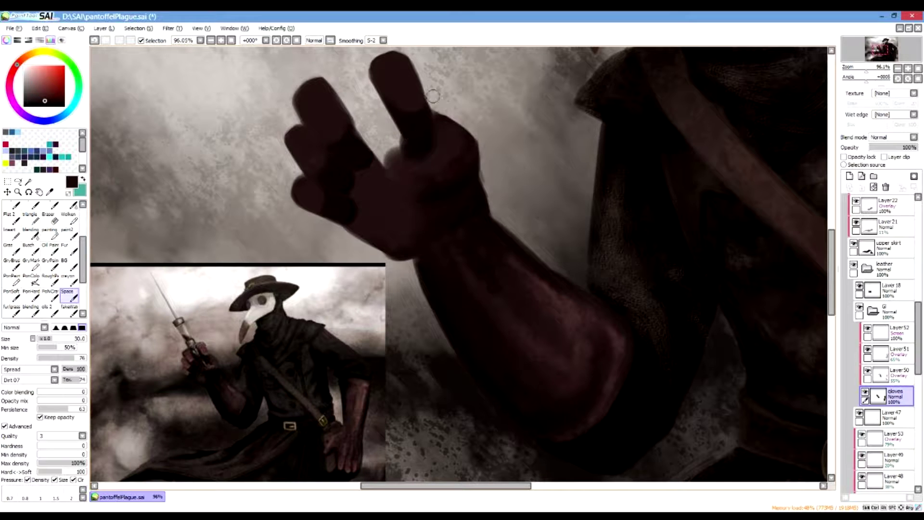
# Step: Sample a greyish mauve and rim the three folded fingertips with the crayon brush at size 11 and density 83
pyautogui.click(50, 192)
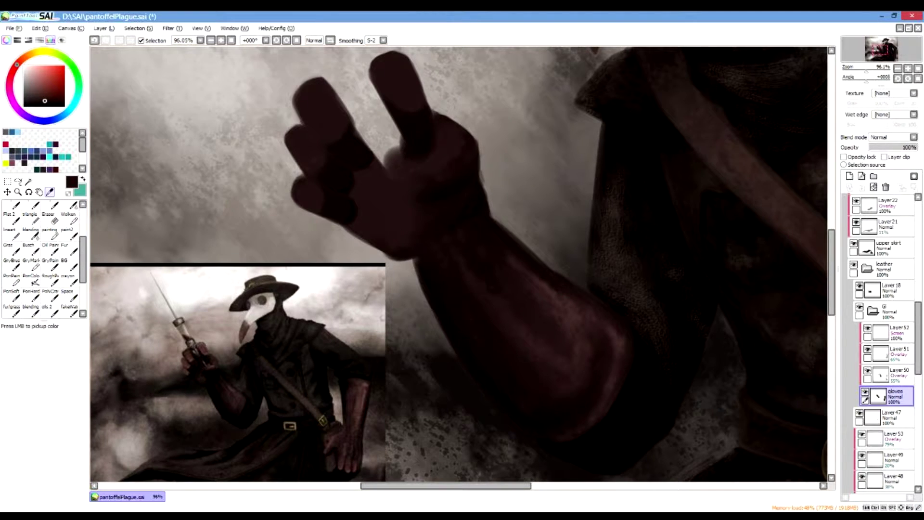
pyautogui.click(396, 160)
pyautogui.click(392, 157)
pyautogui.click(71, 279)
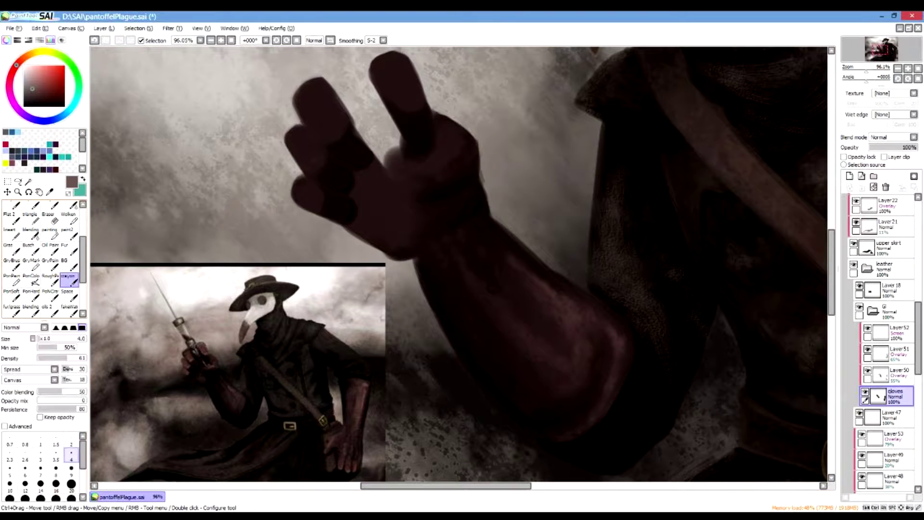
pyautogui.hotkey('ctrl', 'z')
pyautogui.click(78, 358)
pyautogui.click(42, 338)
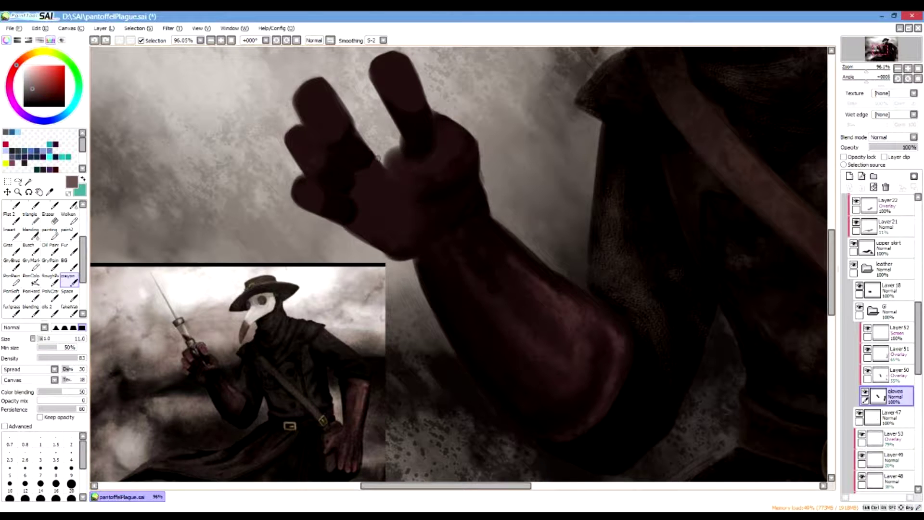
pyautogui.moveTo(320, 137)
pyautogui.mouseDown()
pyautogui.moveTo(329, 164)
pyautogui.moveTo(323, 153)
pyautogui.moveTo(310, 169)
pyautogui.moveTo(323, 151)
pyautogui.moveTo(313, 214)
pyautogui.moveTo(311, 185)
pyautogui.mouseUp()
pyautogui.hotkey('ctrl', 'z')
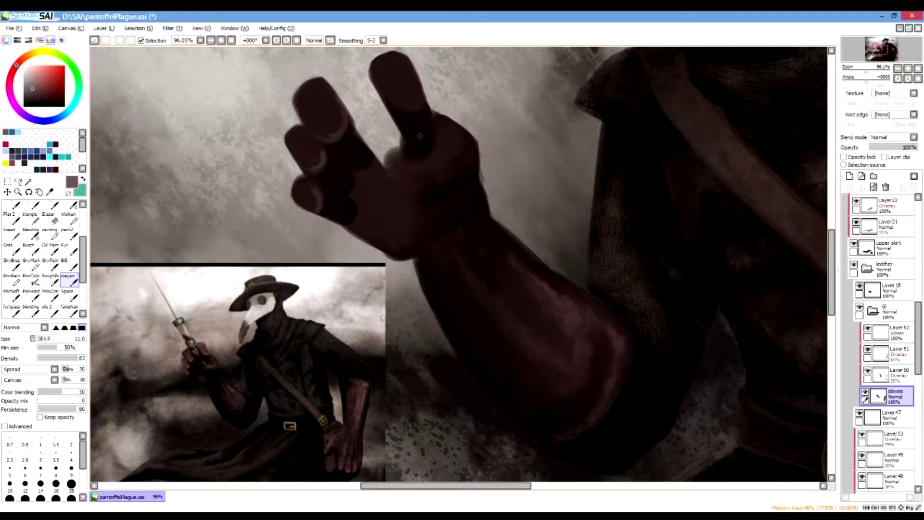
# Step: Rim the extended finger's tip, and fill out the fingertip pads with the crayon brush at size 23 and density 71
pyautogui.moveTo(381, 92)
pyautogui.mouseDown()
pyautogui.moveTo(418, 103)
pyautogui.moveTo(394, 103)
pyautogui.moveTo(421, 100)
pyautogui.mouseUp()
pyautogui.click(50, 338)
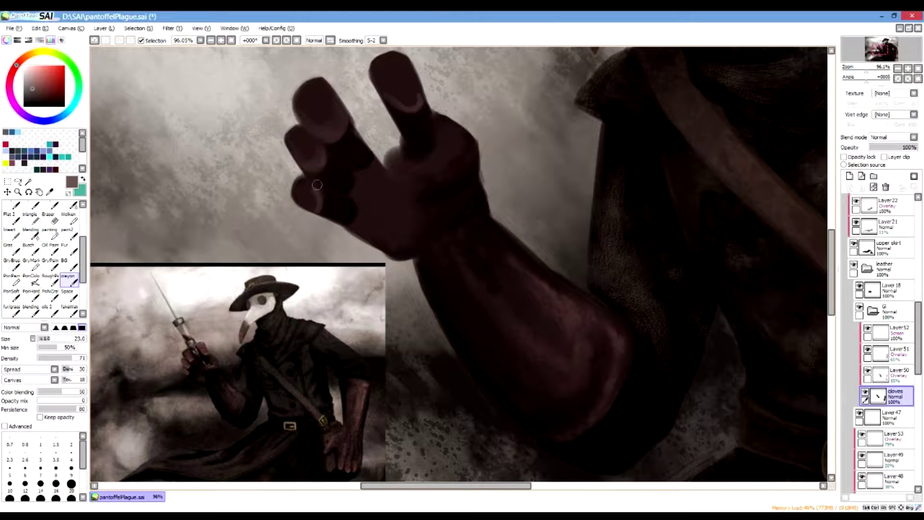
pyautogui.moveTo(381, 93)
pyautogui.mouseDown()
pyautogui.moveTo(406, 88)
pyautogui.moveTo(387, 89)
pyautogui.moveTo(411, 105)
pyautogui.moveTo(416, 92)
pyautogui.moveTo(395, 79)
pyautogui.mouseUp()
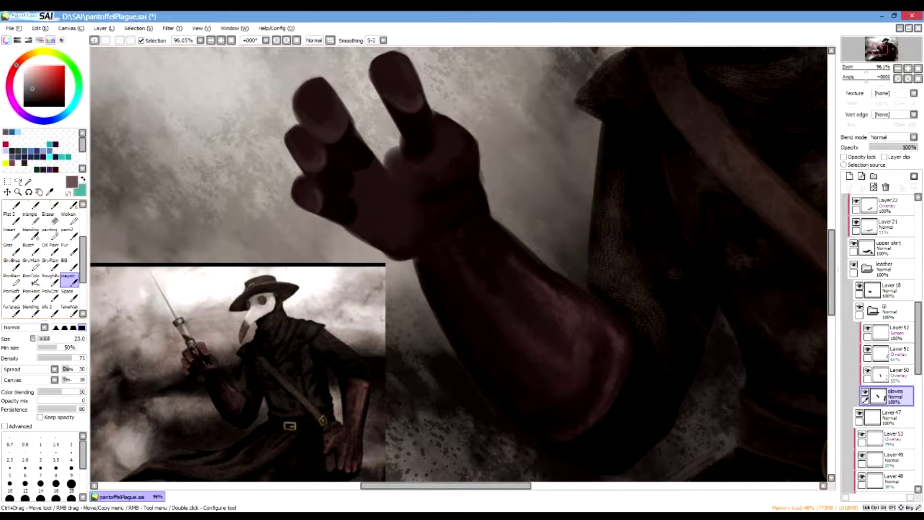
# Step: Switch to the Space brush at size 14 and add lighter pinkish-grey highlights along the raised fingertips' edges
pyautogui.click(69, 293)
pyautogui.keyDown('alt'); pyautogui.click(110, 265); pyautogui.keyUp('alt')
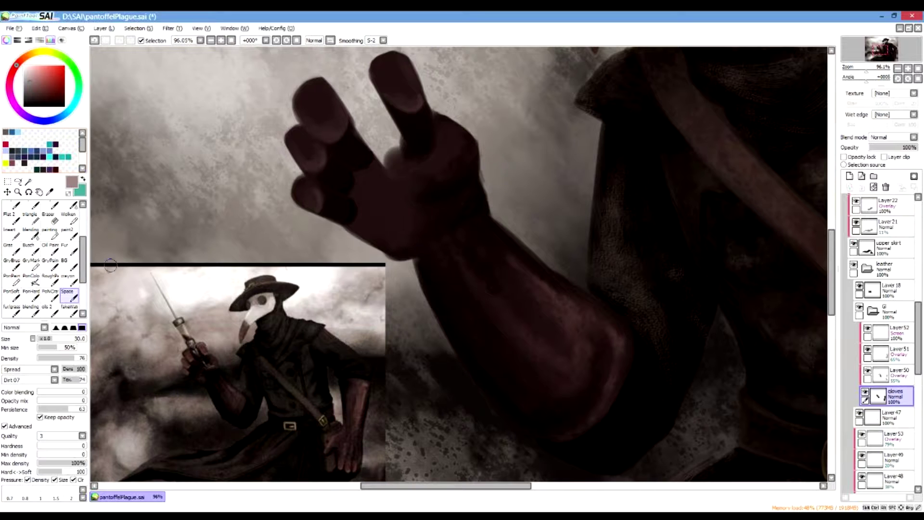
pyautogui.press('[')
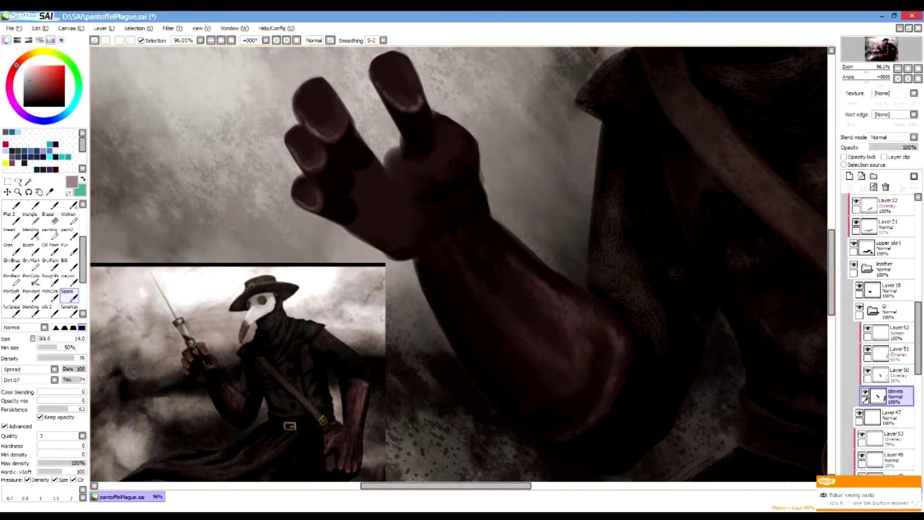
# Step: Brighten the raised hand's fingertip pads with the Space brush at size 27
pyautogui.moveTo(866, 70); pyautogui.dragTo(858, 70)
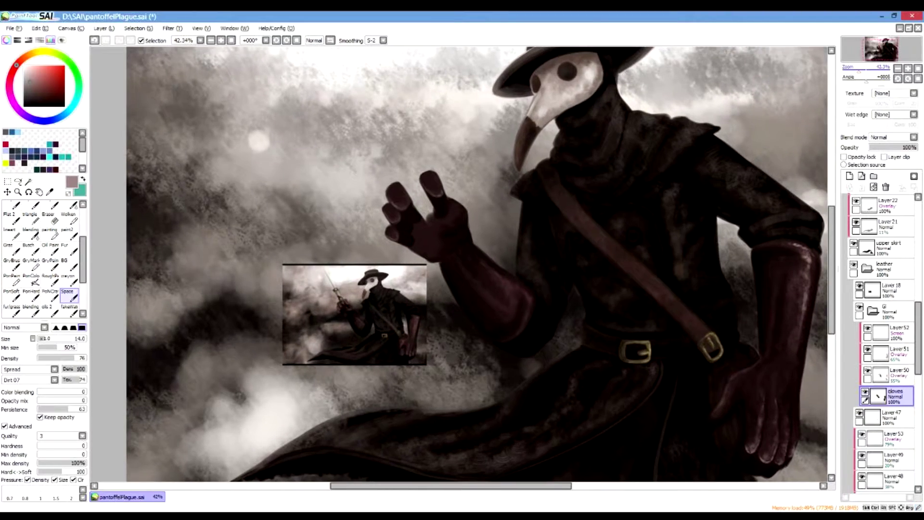
pyautogui.scroll(4, 397, 292)
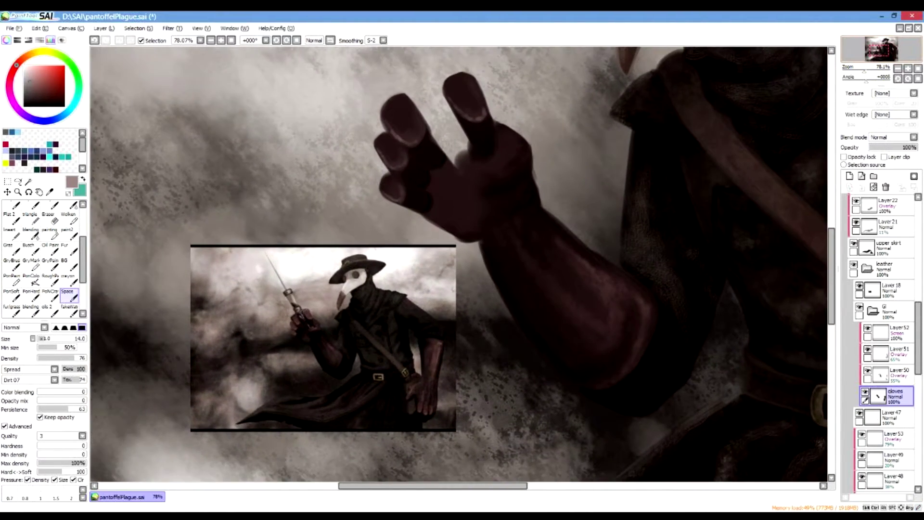
pyautogui.moveTo(879, 50)
pyautogui.mouseDown()
pyautogui.moveTo(889, 54)
pyautogui.moveTo(879, 49)
pyautogui.mouseUp()
pyautogui.click(51, 339)
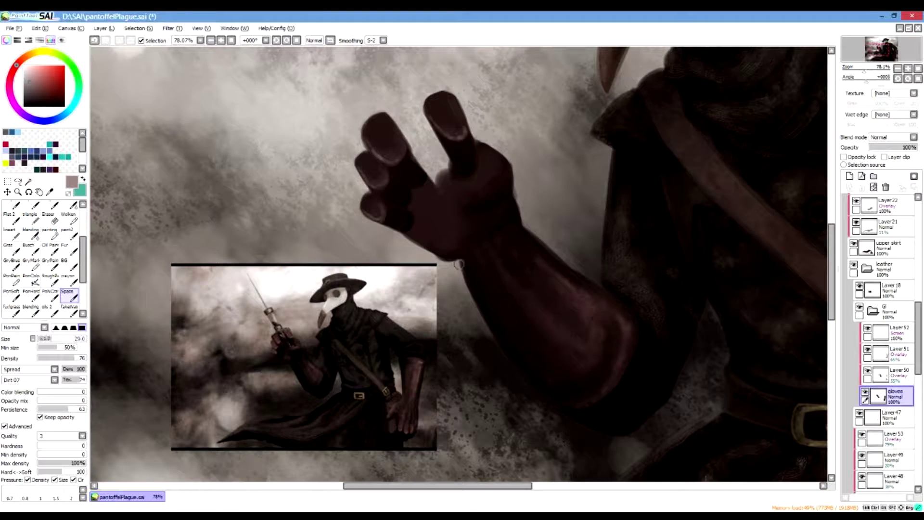
pyautogui.moveTo(392, 158); pyautogui.dragTo(403, 144)
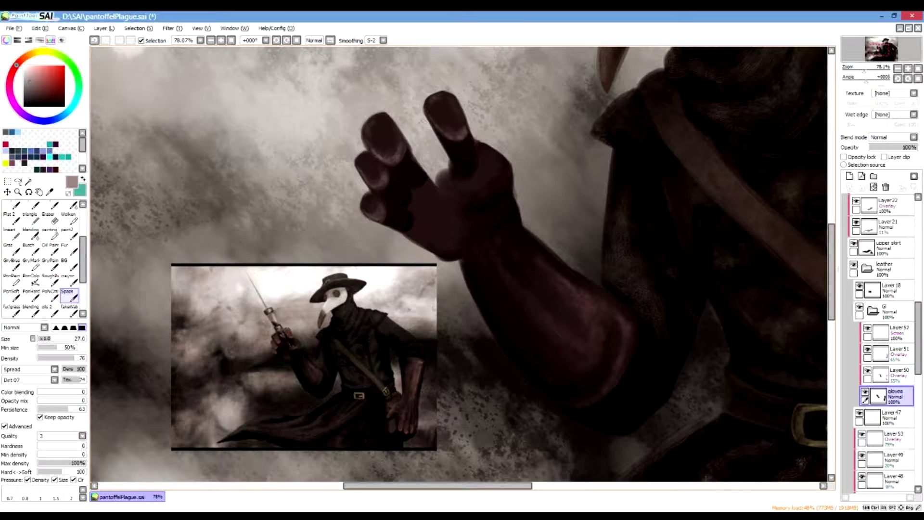
# Step: Sample the dark glove tone, darken it, and shade the creases between the folded fingers and the raised palm
pyautogui.moveTo(864, 70); pyautogui.dragTo(878, 49)
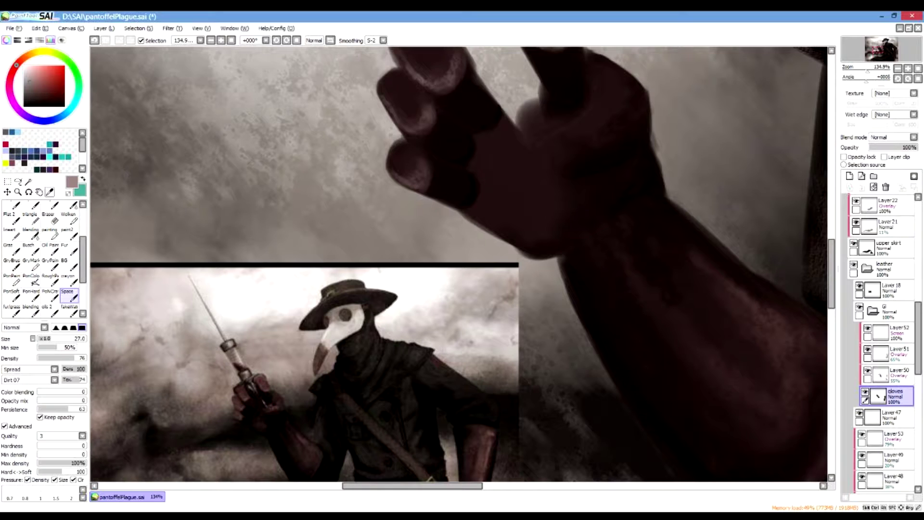
pyautogui.rightClick(454, 144)
pyautogui.moveTo(506, 128); pyautogui.dragTo(498, 150)
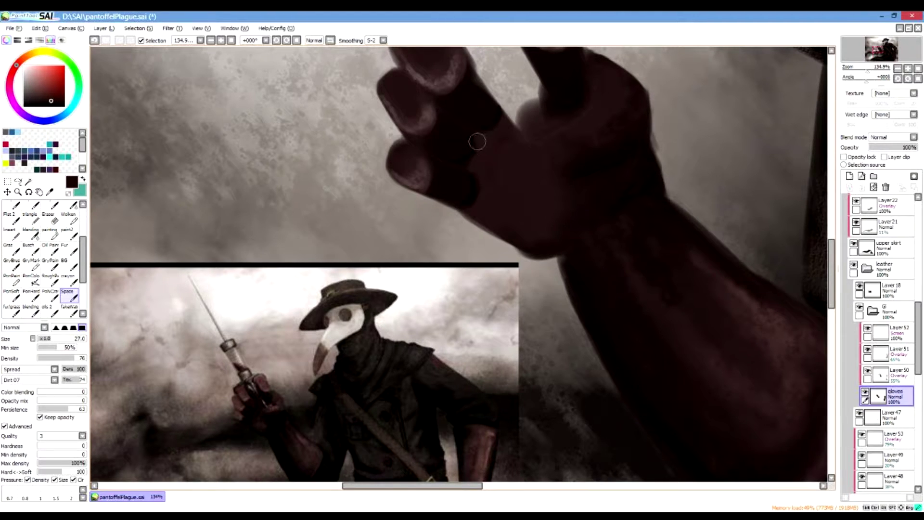
pyautogui.hotkey('ctrl', 'z')
pyautogui.click(42, 102)
pyautogui.moveTo(488, 134)
pyautogui.mouseDown()
pyautogui.moveTo(477, 163)
pyautogui.moveTo(475, 136)
pyautogui.moveTo(501, 132)
pyautogui.moveTo(511, 117)
pyautogui.mouseUp()
pyautogui.moveTo(521, 152); pyautogui.dragTo(503, 198)
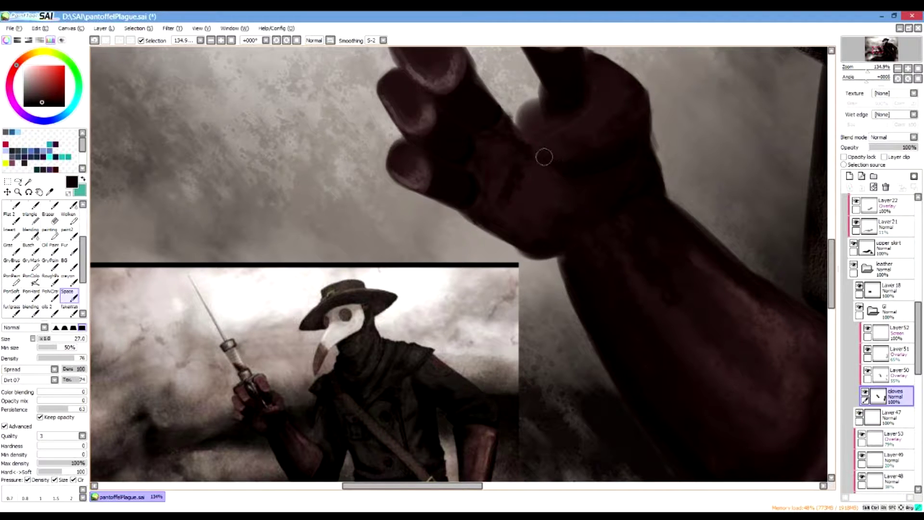
pyautogui.moveTo(867, 69); pyautogui.dragTo(865, 68)
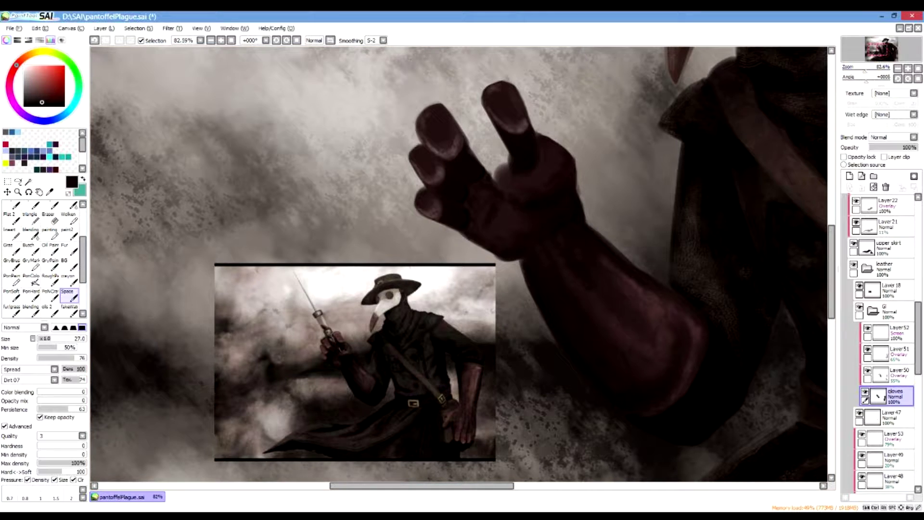
# Step: Select the reference picture's layer and move the reference up beside the plague doctor's head
pyautogui.click(890, 290)
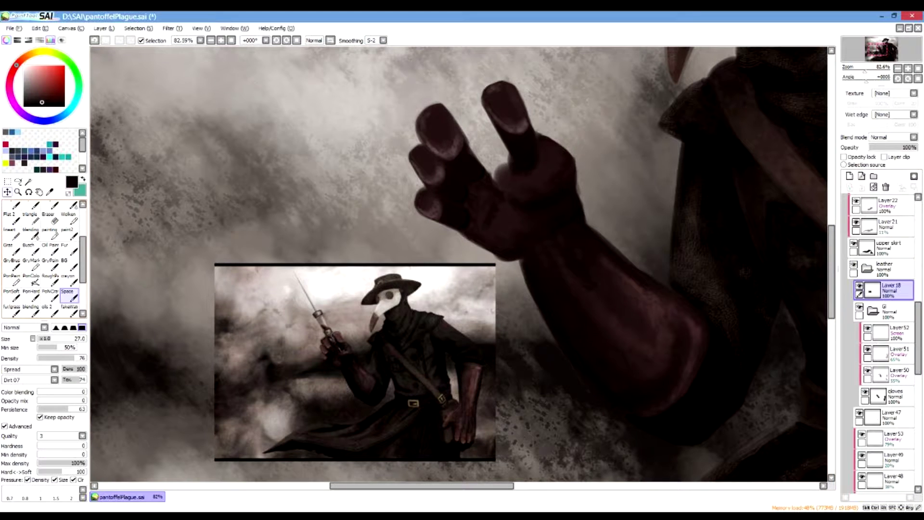
pyautogui.press('ctrl')
pyautogui.moveTo(865, 71); pyautogui.dragTo(859, 71)
pyautogui.moveTo(401, 318); pyautogui.dragTo(424, 193)
# Step: Sample the dark gold tone from the belt buckle and return to the hat
pyautogui.moveTo(859, 71); pyautogui.dragTo(867, 72)
pyautogui.moveTo(880, 42); pyautogui.dragTo(887, 54)
pyautogui.click(882, 40)
pyautogui.press('alt')
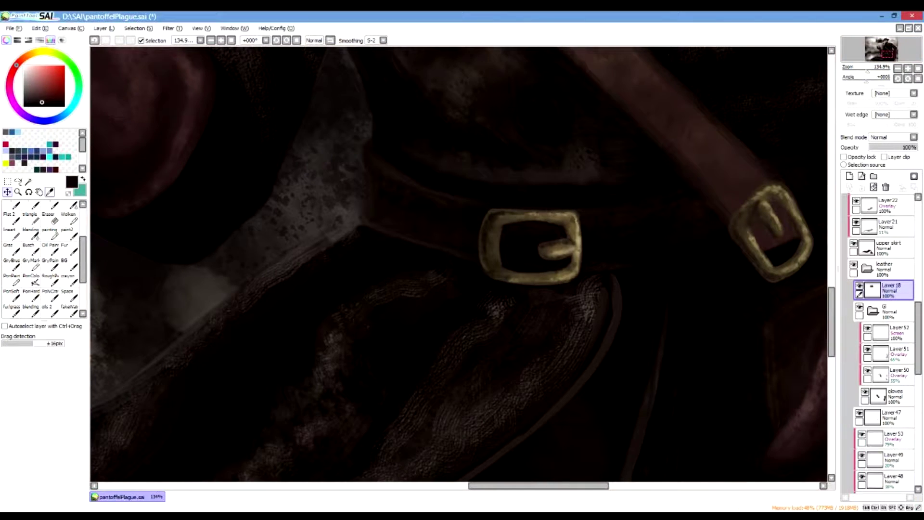
pyautogui.click(491, 230)
pyautogui.moveTo(887, 54); pyautogui.dragTo(882, 42)
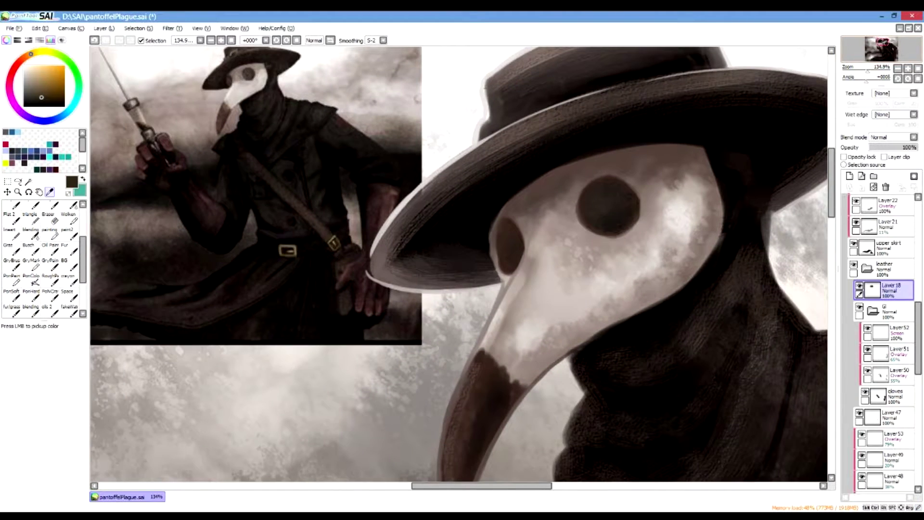
# Step: Add a new layer above the hat layer and clip it to the hat
pyautogui.scroll(5, 883, 337)
pyautogui.scroll(3, 883, 342)
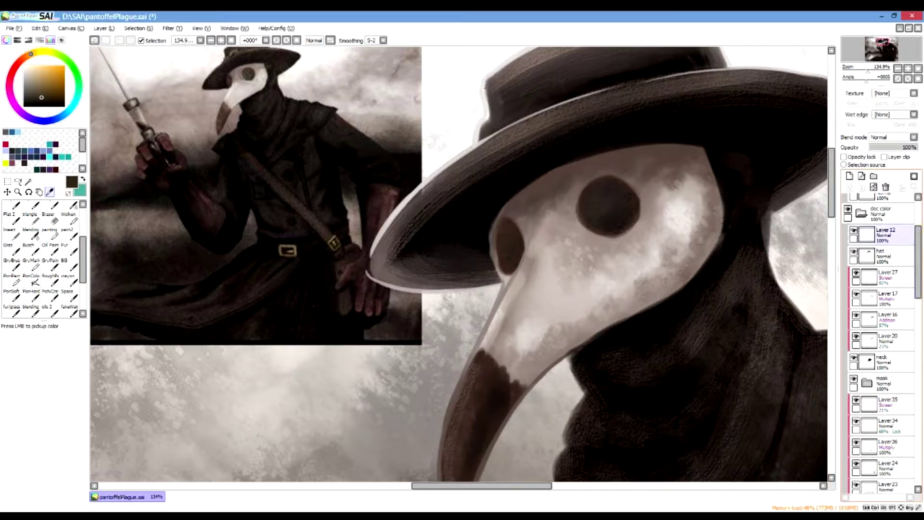
pyautogui.click(884, 256)
pyautogui.click(849, 176)
pyautogui.click(884, 157)
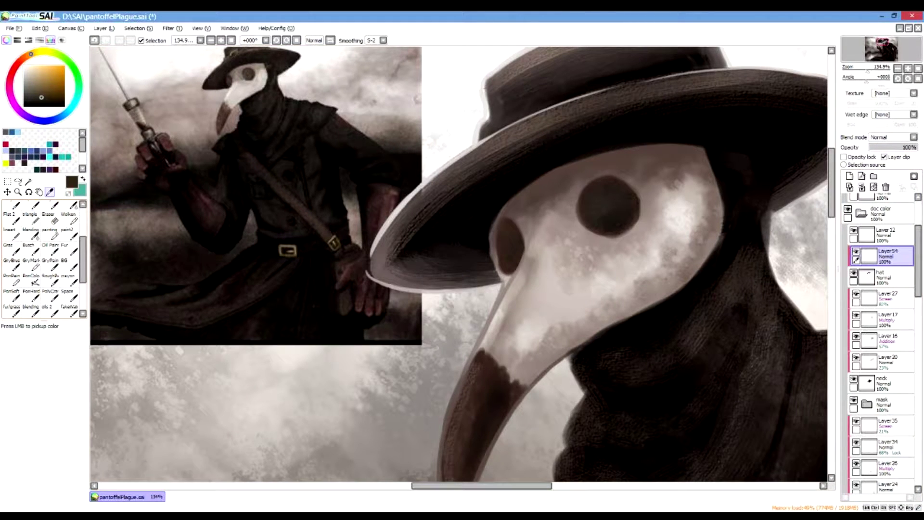
pyautogui.click(883, 42)
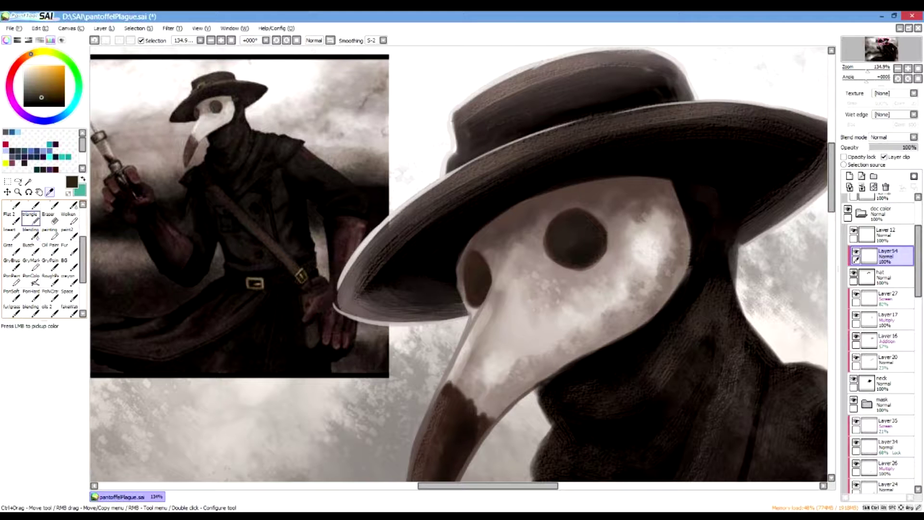
# Step: Block in a dark gold buckle on the hat band with the crayon brush at size 23 and density 100
pyautogui.click(69, 279)
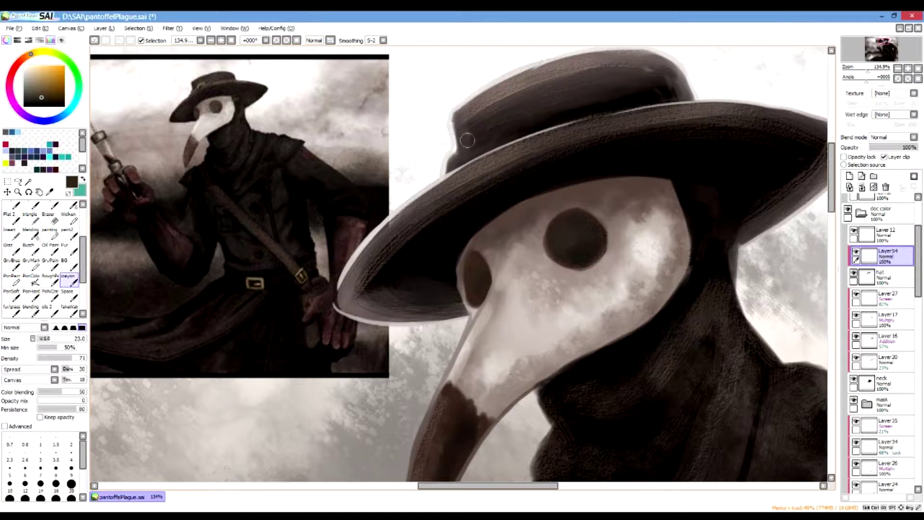
pyautogui.moveTo(469, 143); pyautogui.dragTo(473, 136)
pyautogui.hotkey('ctrl', 'z')
pyautogui.hotkey('ctrl', 'z')
pyautogui.click(45, 94)
pyautogui.moveTo(83, 358); pyautogui.dragTo(89, 358)
pyautogui.moveTo(476, 151)
pyautogui.mouseDown()
pyautogui.moveTo(496, 125)
pyautogui.moveTo(478, 136)
pyautogui.moveTo(504, 120)
pyautogui.moveTo(531, 127)
pyautogui.moveTo(526, 117)
pyautogui.moveTo(473, 140)
pyautogui.moveTo(503, 124)
pyautogui.moveTo(485, 137)
pyautogui.mouseUp()
pyautogui.hotkey('ctrl', 'z')
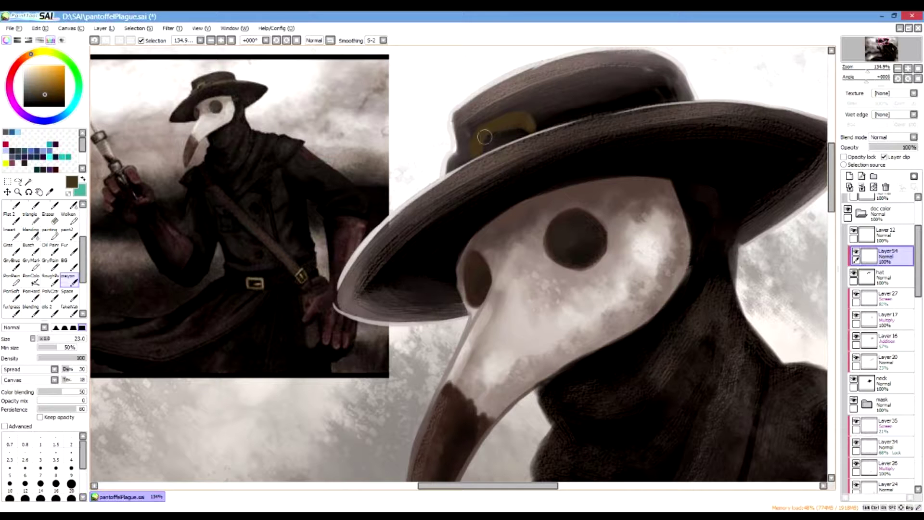
# Step: Add pale beige highlights and near-black shading to the hat buckle with the Space brush at size 9
pyautogui.click(37, 88)
pyautogui.moveTo(38, 88); pyautogui.dragTo(30, 76)
pyautogui.click(68, 294)
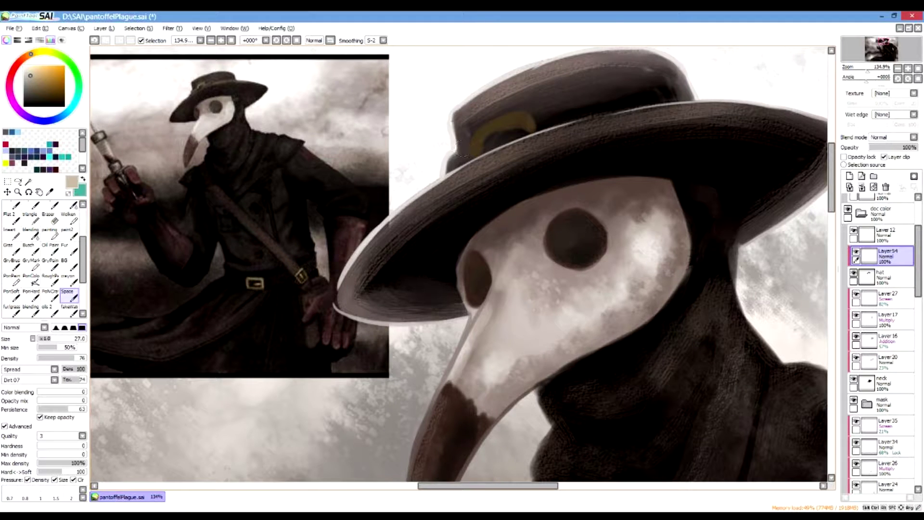
pyautogui.click(43, 339)
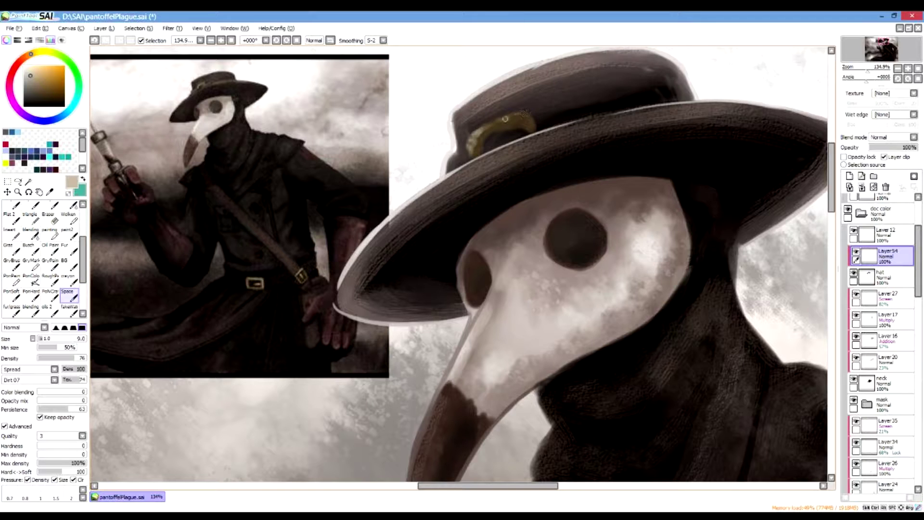
pyautogui.click(50, 101)
pyautogui.moveTo(496, 127); pyautogui.dragTo(499, 126)
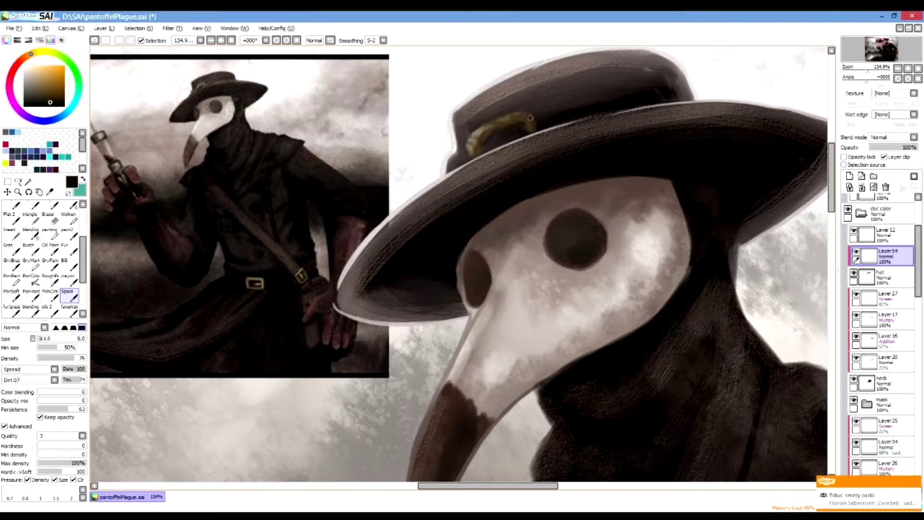
# Step: Brighten the hat buckle's front edge with pale yellow highlights using the Space brush at size 6 and density 88
pyautogui.click(25, 57)
pyautogui.moveTo(50, 84); pyautogui.dragTo(55, 92)
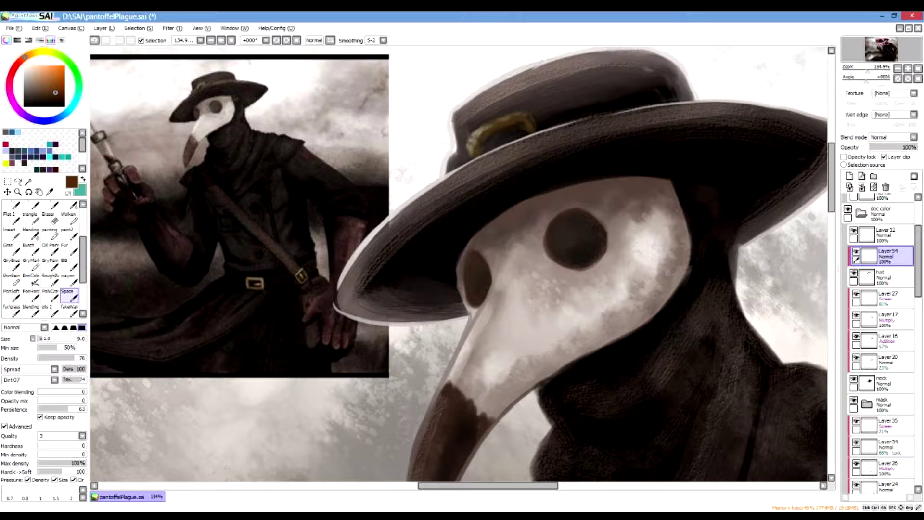
pyautogui.click(28, 75)
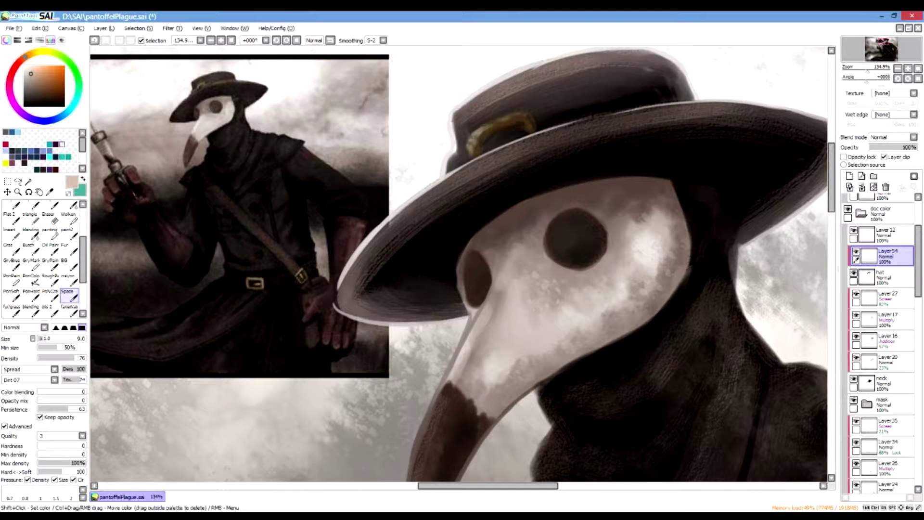
pyautogui.click(40, 52)
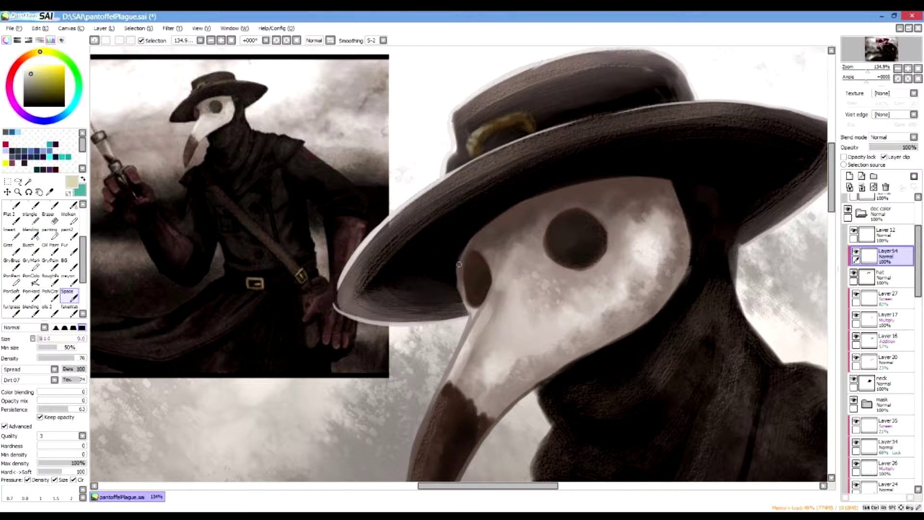
pyautogui.moveTo(75, 358); pyautogui.dragTo(80, 358)
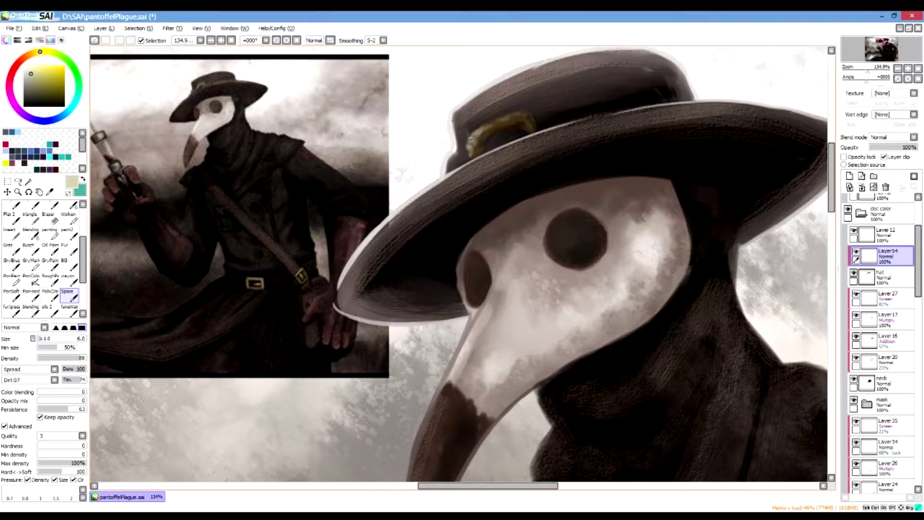
pyautogui.moveTo(472, 136); pyautogui.dragTo(487, 127)
# Step: Shade the hat buckle with dark orange-brown and sample its light gold tone
pyautogui.click(54, 96)
pyautogui.click(27, 57)
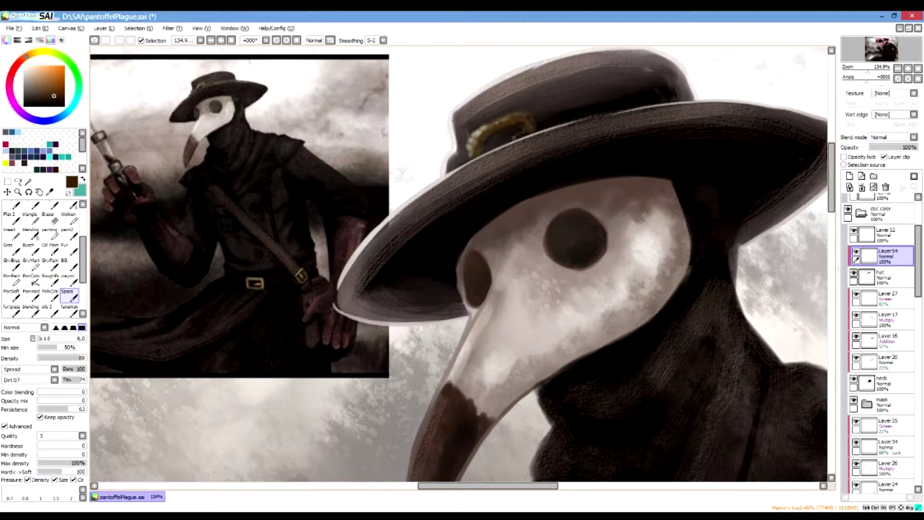
pyautogui.keyDown('alt'); pyautogui.click(509, 138); pyautogui.keyUp('alt')
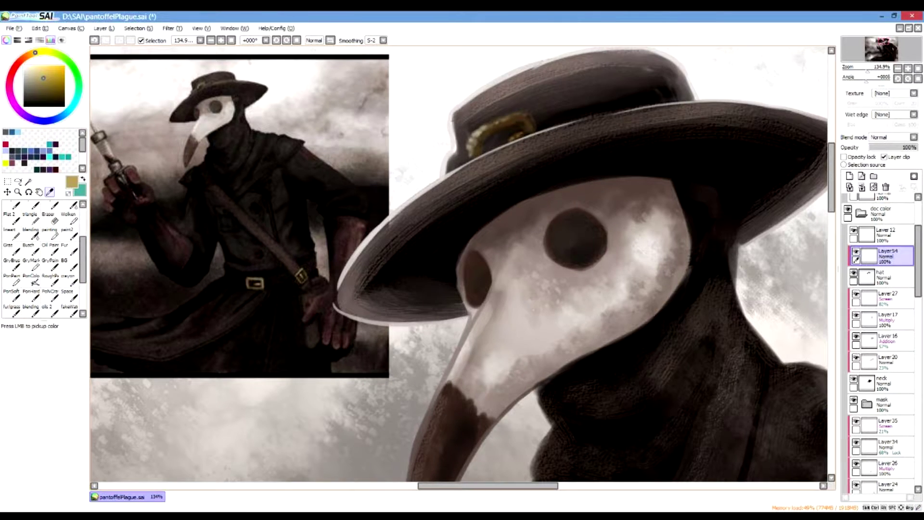
pyautogui.click(509, 91)
pyautogui.click(69, 278)
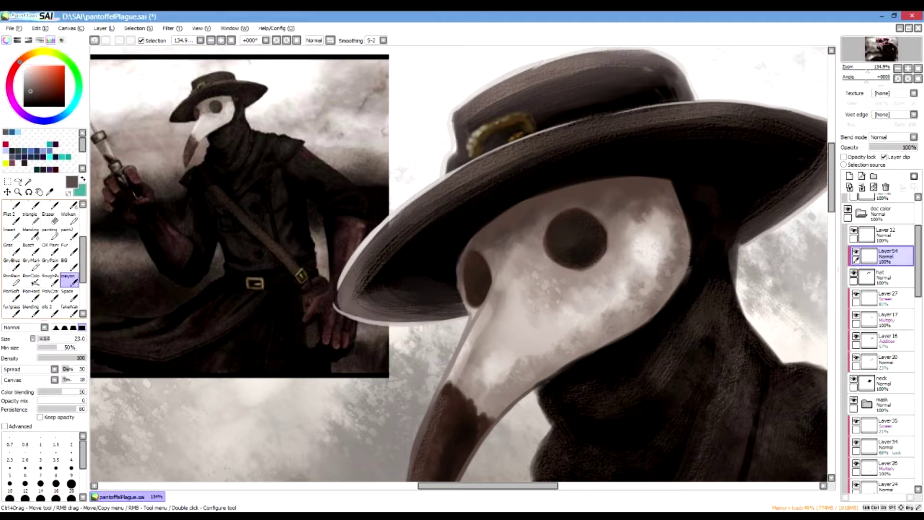
pyautogui.hotkey('ctrl', 'z')
pyautogui.moveTo(461, 145)
pyautogui.mouseDown()
pyautogui.moveTo(443, 163)
pyautogui.moveTo(463, 151)
pyautogui.mouseUp()
pyautogui.hotkey('ctrl', 'z')
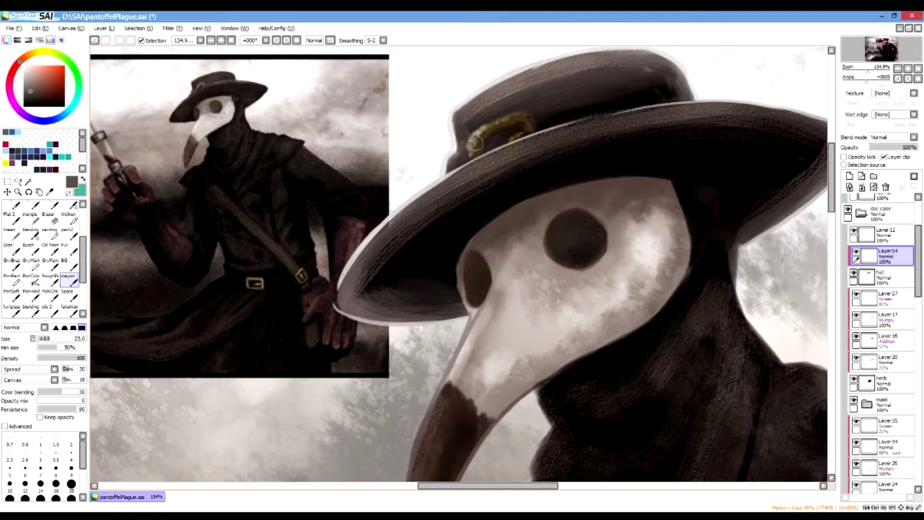
pyautogui.hotkey('ctrl', 'z')
pyautogui.press('[')
pyautogui.press('[')
pyautogui.press('[')
pyautogui.press('[')
pyautogui.press('[')
pyautogui.press('[')
pyautogui.press('[')
pyautogui.press('[')
pyautogui.press('[')
pyautogui.press('[')
# Step: Select the hat layer, pick a lighter pinkish grey, and try crayon strokes along the crown's front edge
pyautogui.click(890, 277)
pyautogui.moveTo(456, 156)
pyautogui.mouseDown()
pyautogui.moveTo(447, 162)
pyautogui.moveTo(454, 148)
pyautogui.mouseUp()
pyautogui.hotkey('ctrl', 'z')
pyautogui.hotkey('ctrl', 'z')
pyautogui.moveTo(29, 88); pyautogui.dragTo(28, 84)
pyautogui.moveTo(446, 162)
pyautogui.mouseDown()
pyautogui.moveTo(475, 140)
pyautogui.moveTo(449, 159)
pyautogui.moveTo(470, 140)
pyautogui.moveTo(455, 153)
pyautogui.mouseUp()
pyautogui.hotkey('ctrl', 'z')
pyautogui.hotkey('ctrl', 'z')
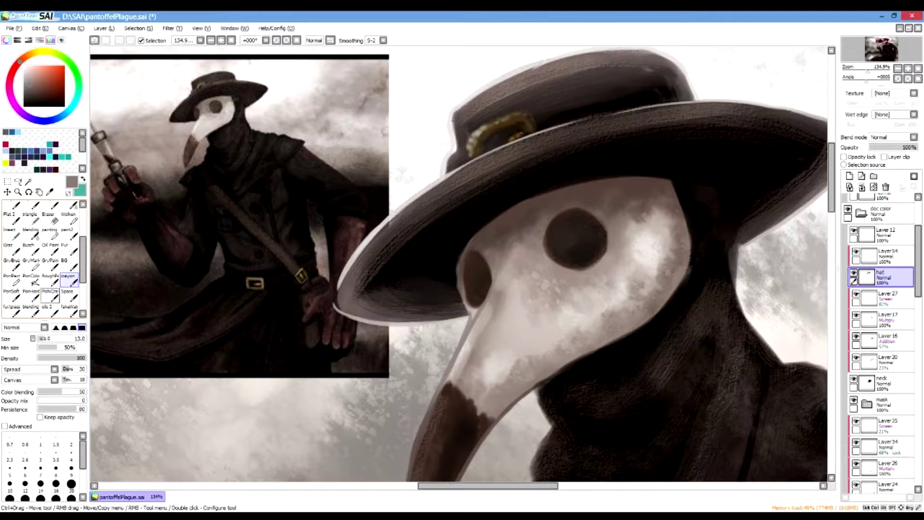
# Step: Paint soft pinkish-grey light along the hat band and the base of the crown with the PenSoft brush at size 14
pyautogui.click(11, 294)
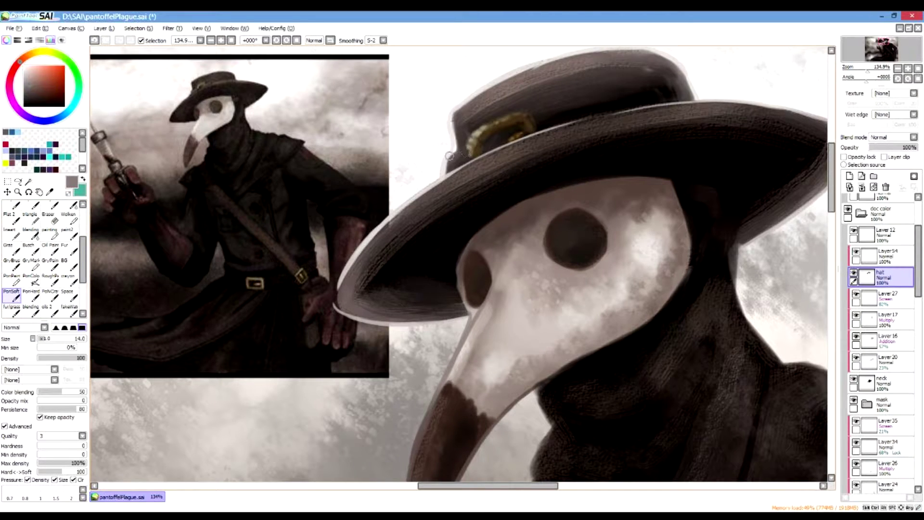
pyautogui.moveTo(534, 113); pyautogui.dragTo(588, 98)
pyautogui.hotkey('ctrl', 'z')
pyautogui.moveTo(500, 130)
pyautogui.mouseDown()
pyautogui.moveTo(624, 103)
pyautogui.moveTo(536, 118)
pyautogui.moveTo(586, 109)
pyautogui.mouseUp()
pyautogui.moveTo(445, 162); pyautogui.dragTo(524, 116)
pyautogui.keyDown('alt'); pyautogui.click(319, 117); pyautogui.keyUp('alt')
pyautogui.moveTo(457, 158)
pyautogui.mouseDown()
pyautogui.moveTo(448, 161)
pyautogui.moveTo(486, 133)
pyautogui.mouseUp()
pyautogui.moveTo(541, 118)
pyautogui.mouseDown()
pyautogui.moveTo(596, 105)
pyautogui.moveTo(529, 116)
pyautogui.moveTo(627, 108)
pyautogui.mouseUp()
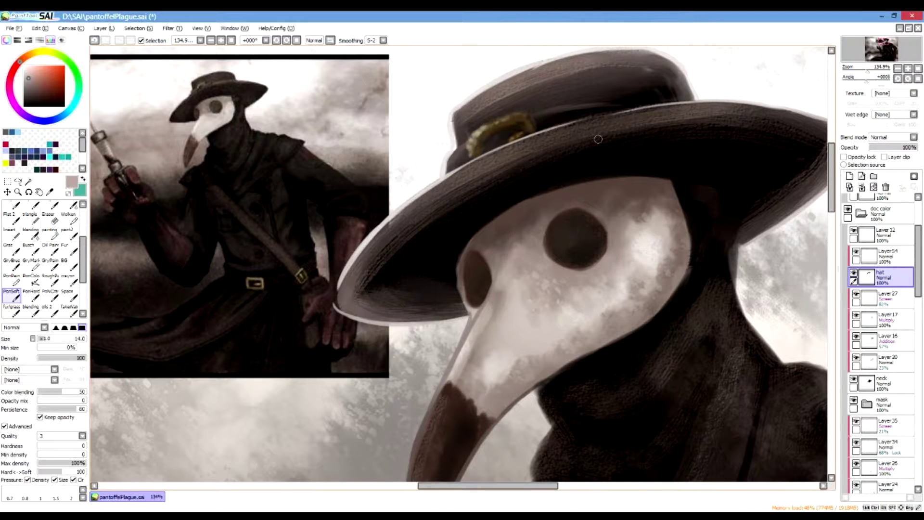
# Step: Review the whole figure and save the painting
pyautogui.moveTo(867, 71); pyautogui.dragTo(885, 49)
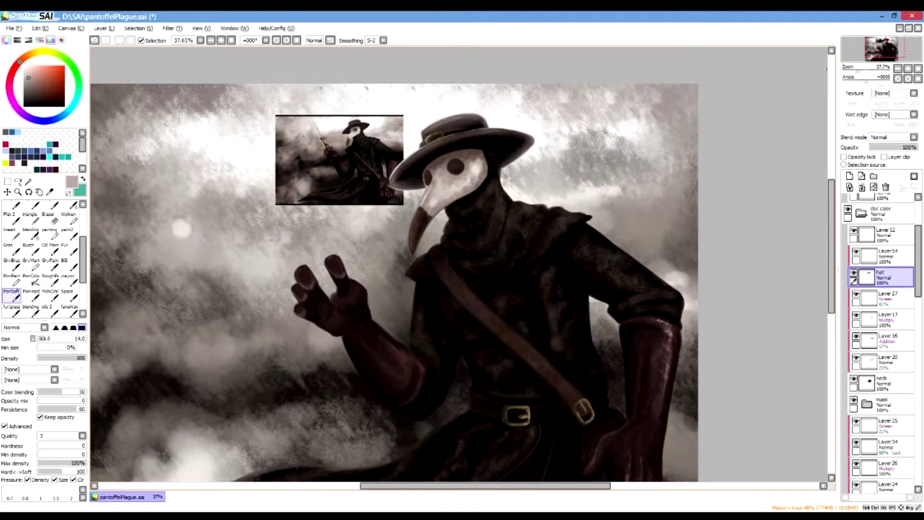
pyautogui.moveTo(885, 45); pyautogui.dragTo(884, 48)
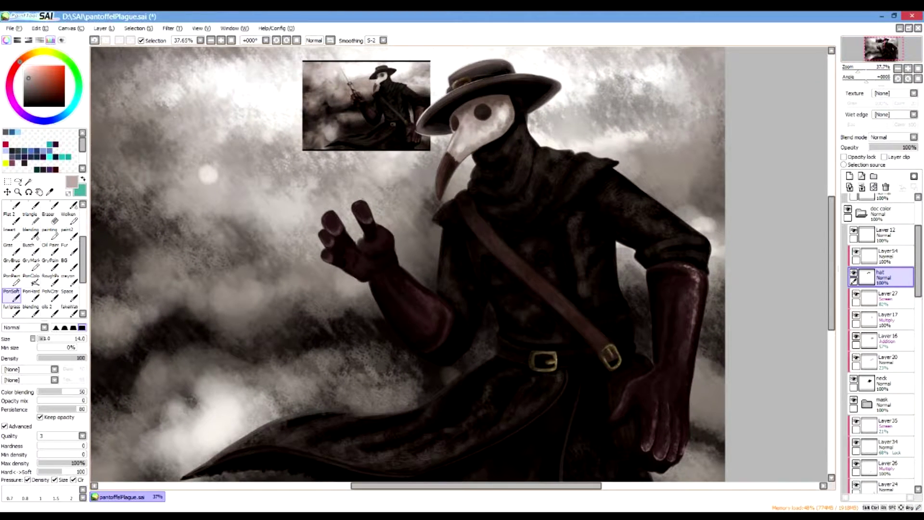
pyautogui.click(14, 28)
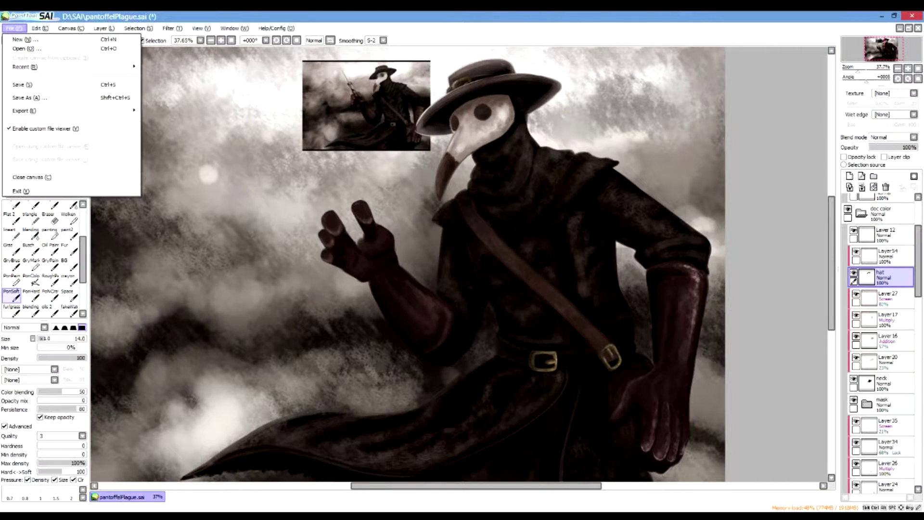
pyautogui.click(48, 84)
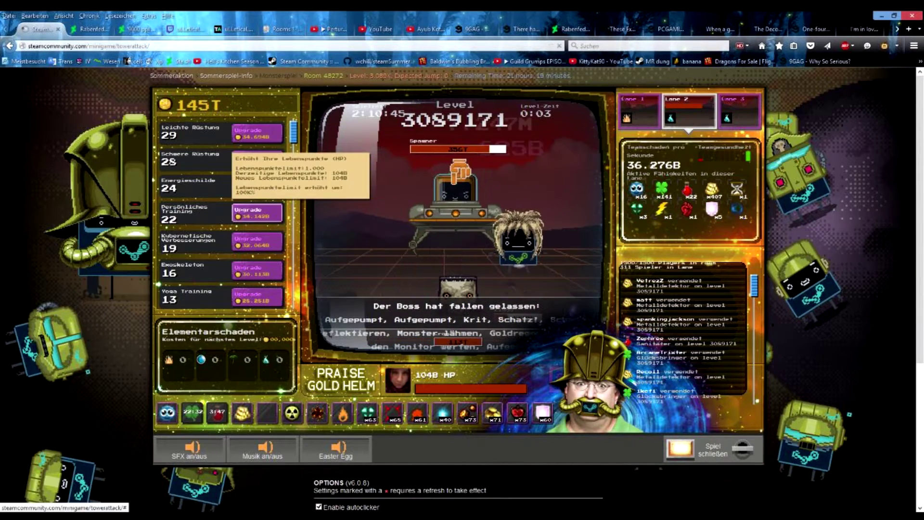
# Step: Switch to the Steam tower-attack game in the browser and buy character upgrades, including Protein Shakes
pyautogui.click(257, 186)
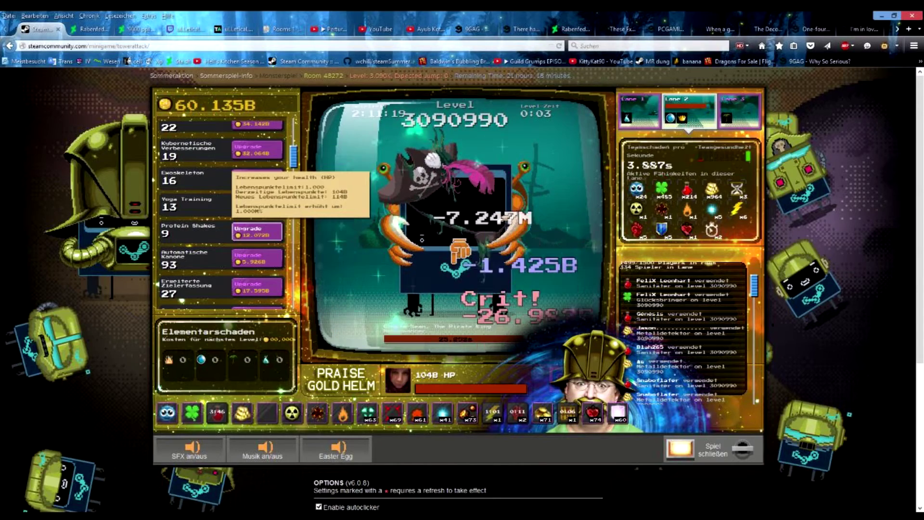
pyautogui.click(257, 232)
pyautogui.click(257, 257)
pyautogui.click(257, 258)
pyautogui.click(257, 257)
pyautogui.click(258, 258)
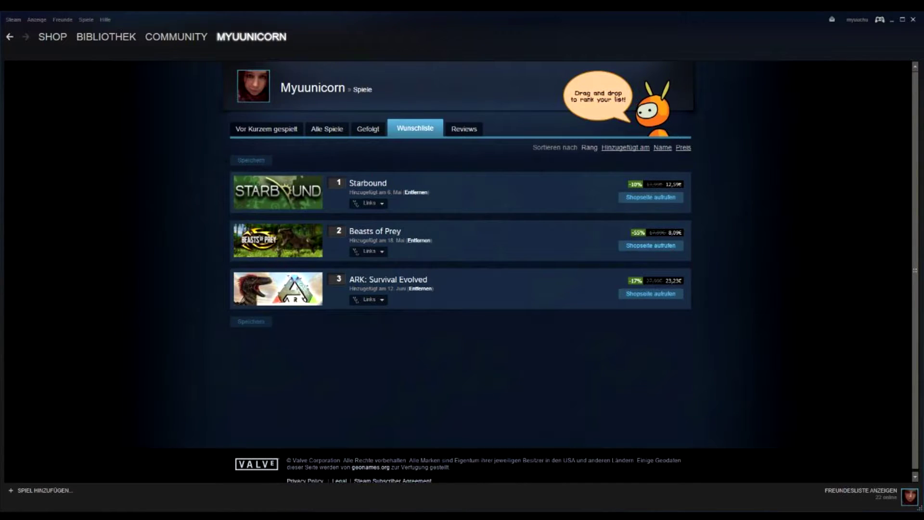
# Step: Go back from the Steam wishlist to the profile page, and return to the painting in PaintTool SAI
pyautogui.hotkey('alt', 'Left')
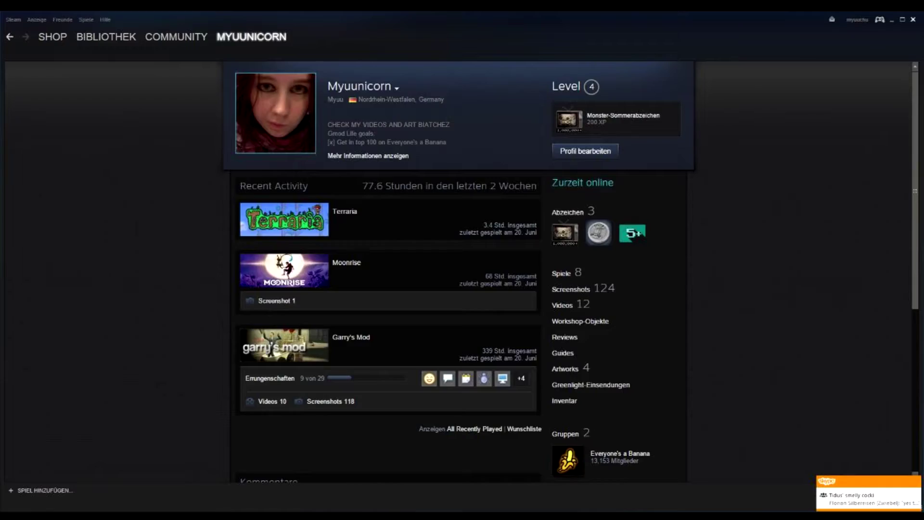
pyautogui.hotkey('alt', 'Tab')
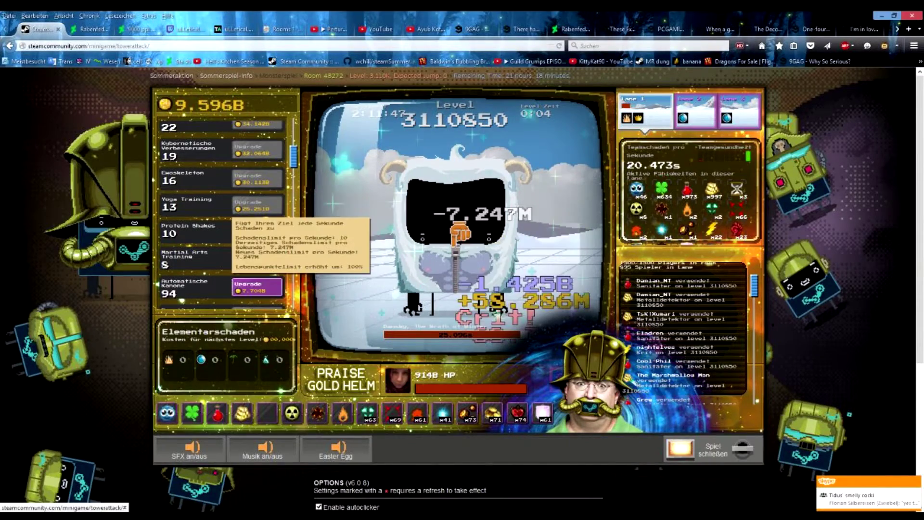
pyautogui.hotkey('alt', 'Tab')
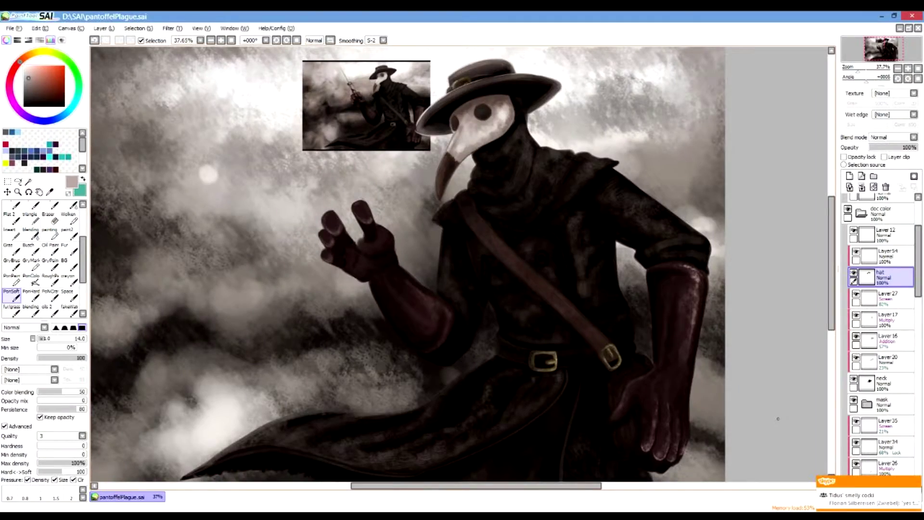
# Step: Move the reference picture on Layer18 down beside the raised hand, and collapse the gloves' layer folder
pyautogui.scroll(-1, 493, 340)
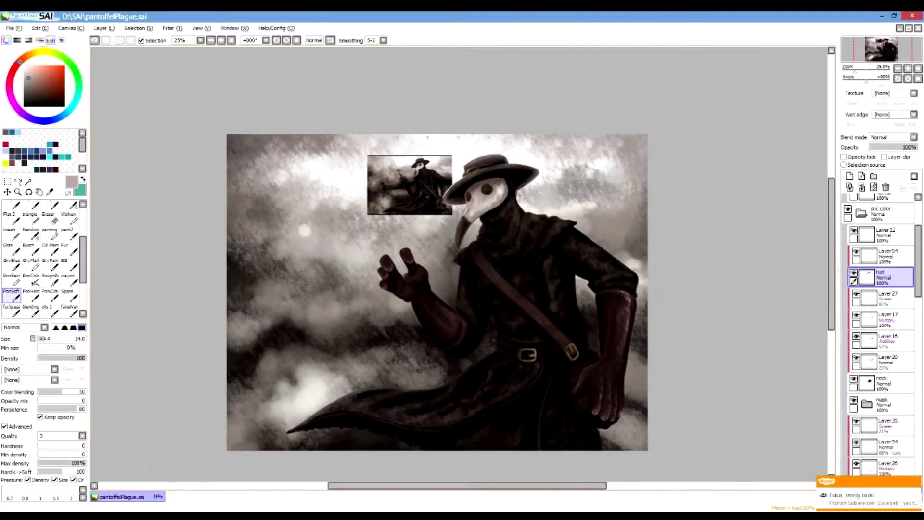
pyautogui.scroll(3, 493, 340)
pyautogui.moveTo(449, 236); pyautogui.dragTo(631, 381)
pyautogui.scroll(-4, 883, 343)
pyautogui.scroll(-4, 883, 345)
pyautogui.click(884, 353)
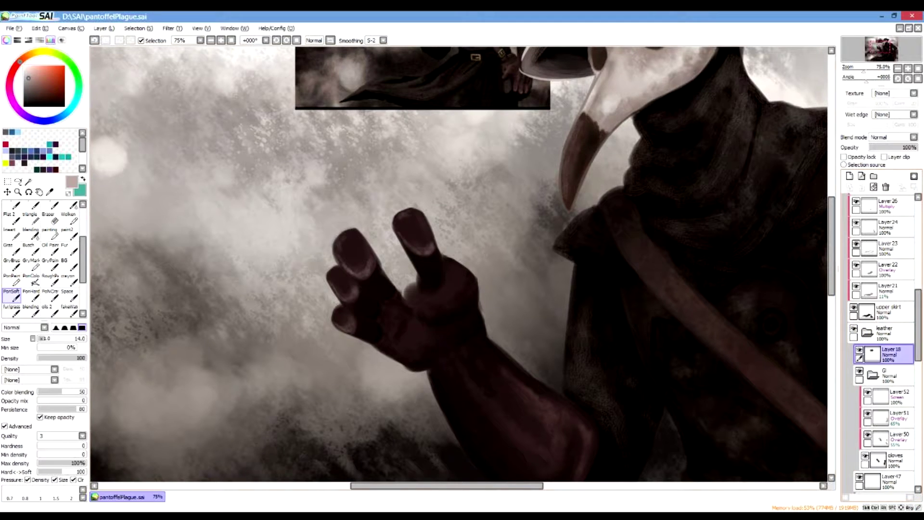
pyautogui.click(7, 192)
pyautogui.moveTo(424, 84); pyautogui.dragTo(184, 335)
pyautogui.moveTo(447, 485); pyautogui.dragTo(427, 486)
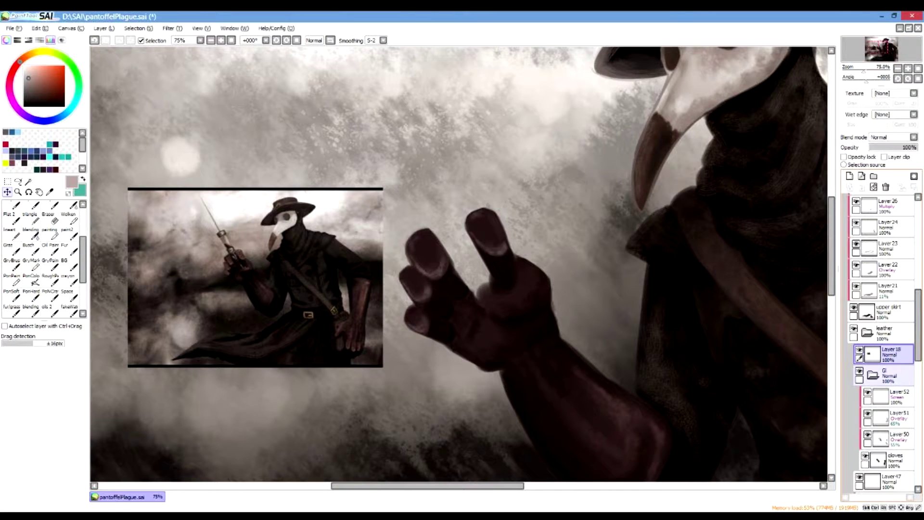
pyautogui.click(873, 374)
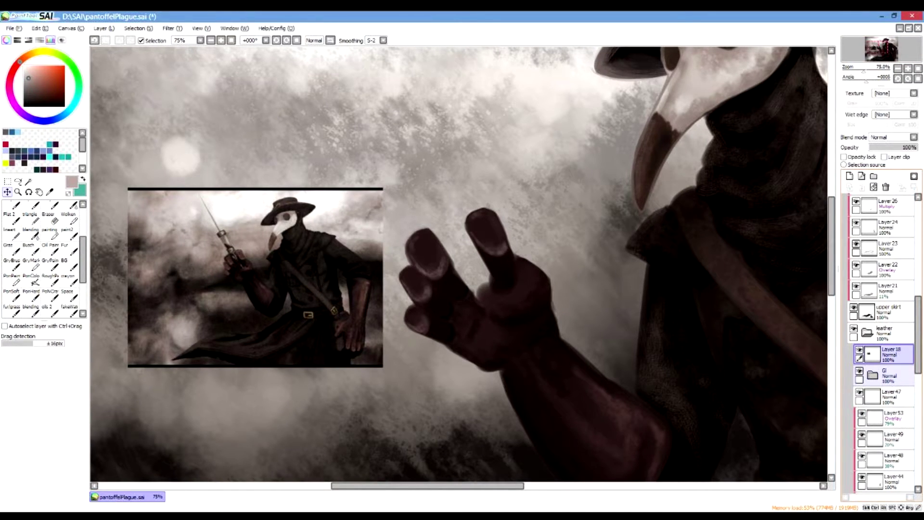
# Step: Create a layer folder above Layer18 in the leather folder and name it Nd
pyautogui.scroll(-3, 887, 383)
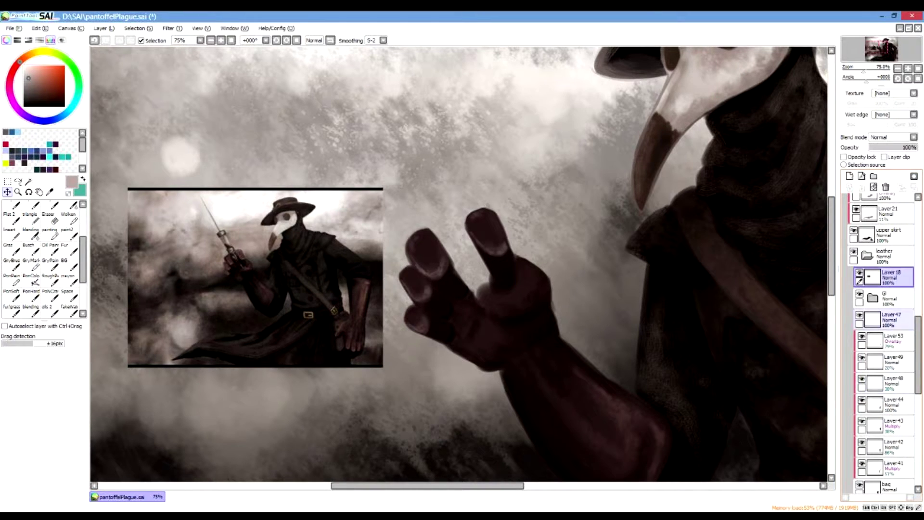
pyautogui.click(873, 176)
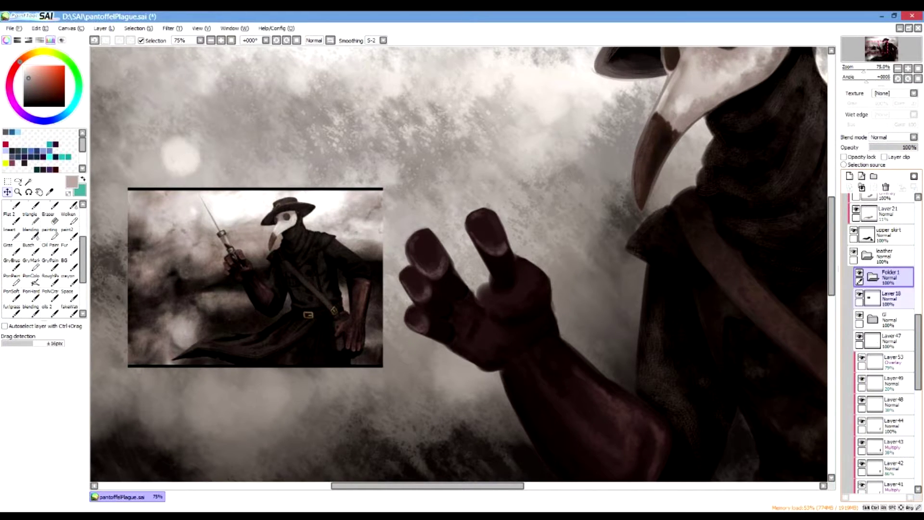
pyautogui.doubleClick(890, 275)
pyautogui.write('Nd')
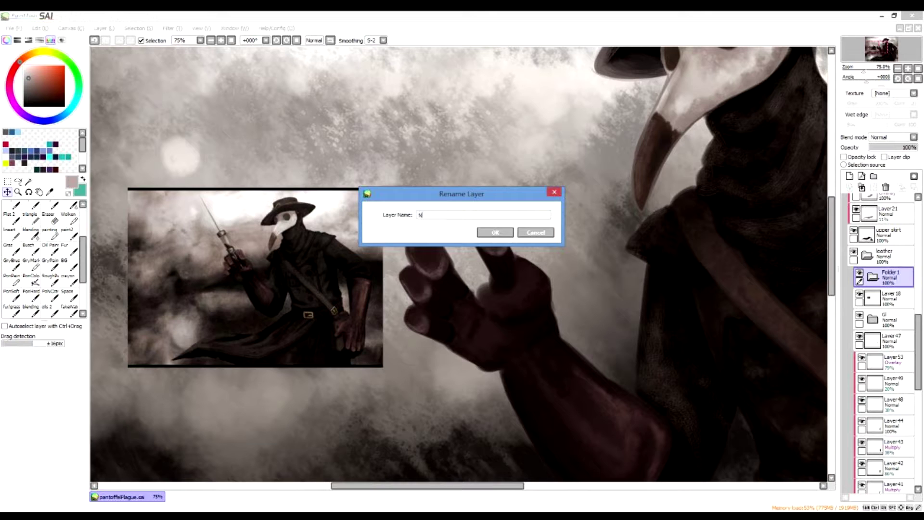
pyautogui.press('Return')
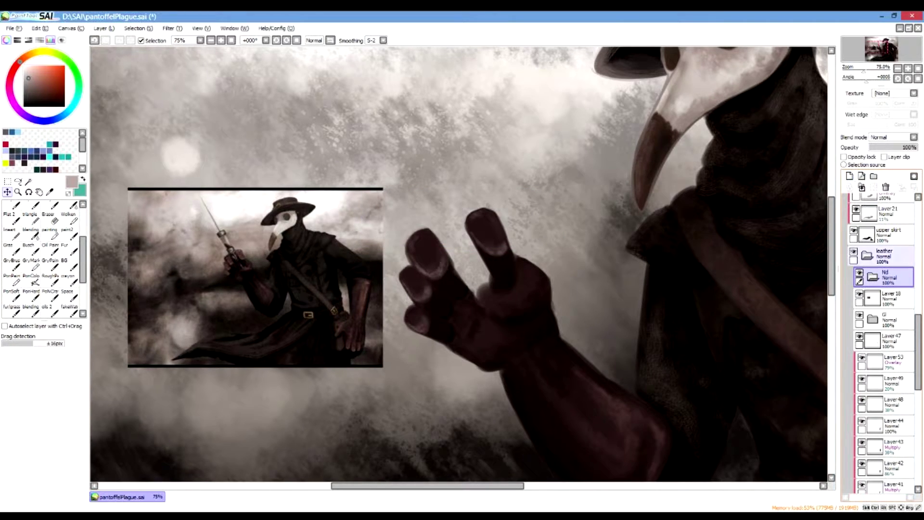
# Step: Raise the opacity of the Doc sketch folder to 100% to bring out the syringe sketch
pyautogui.scroll(5, 880, 306)
pyautogui.scroll(3, 881, 337)
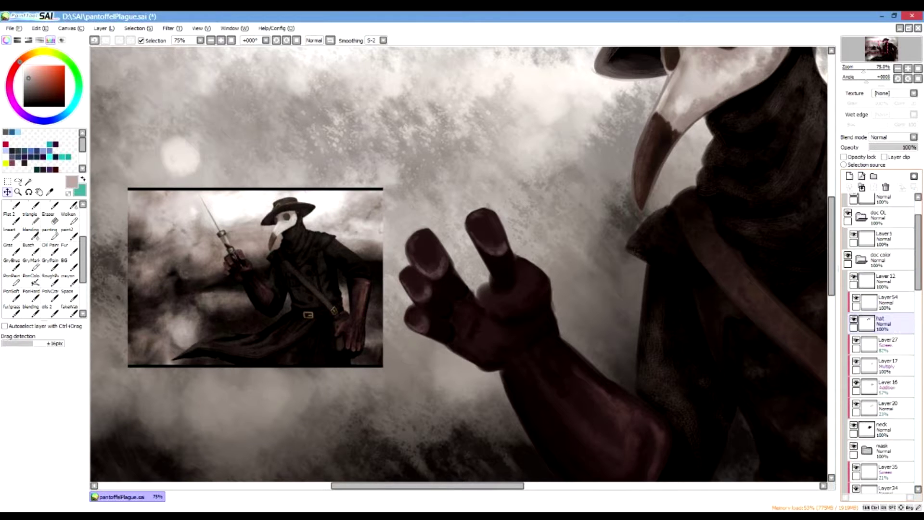
pyautogui.click(878, 268)
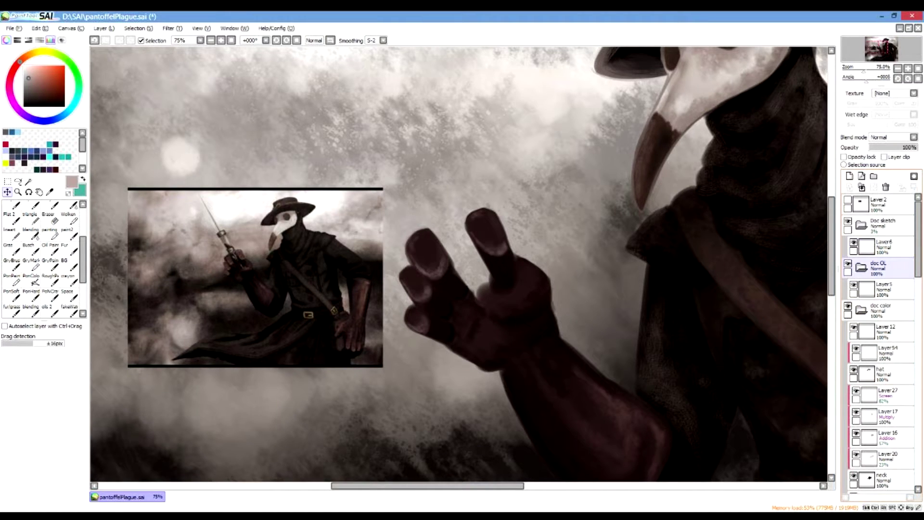
pyautogui.click(885, 290)
pyautogui.click(853, 285)
pyautogui.click(853, 285)
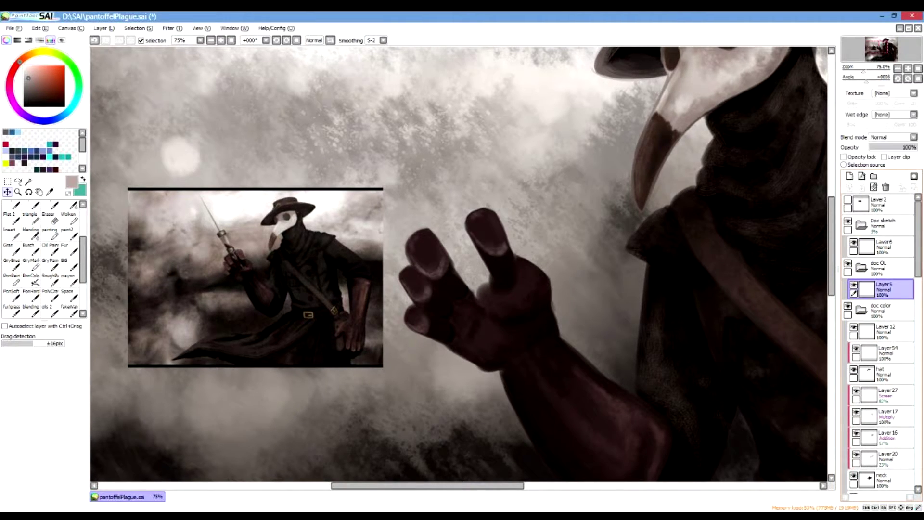
pyautogui.click(884, 226)
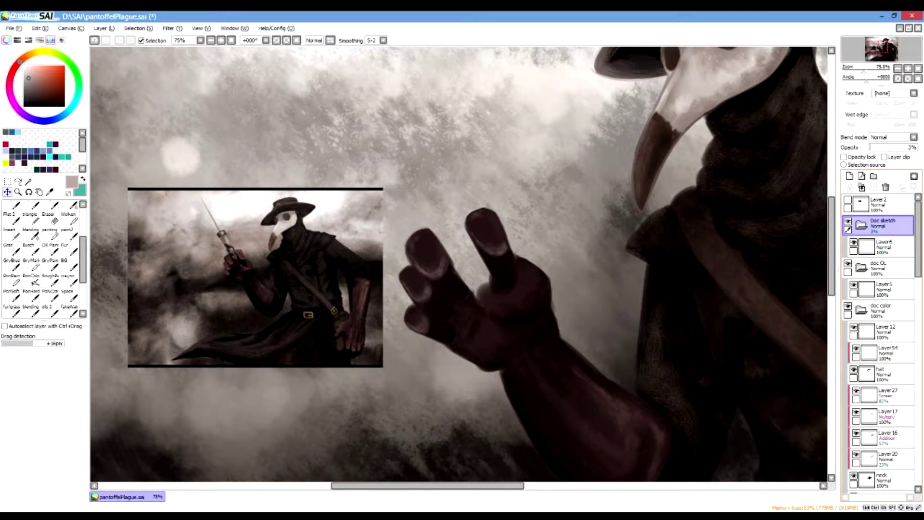
pyautogui.moveTo(872, 147); pyautogui.dragTo(876, 147)
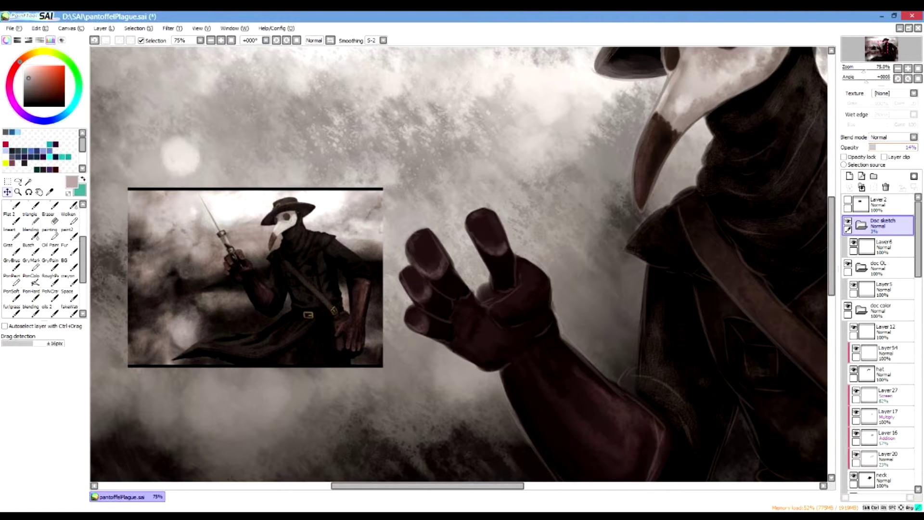
pyautogui.moveTo(876, 147); pyautogui.dragTo(916, 147)
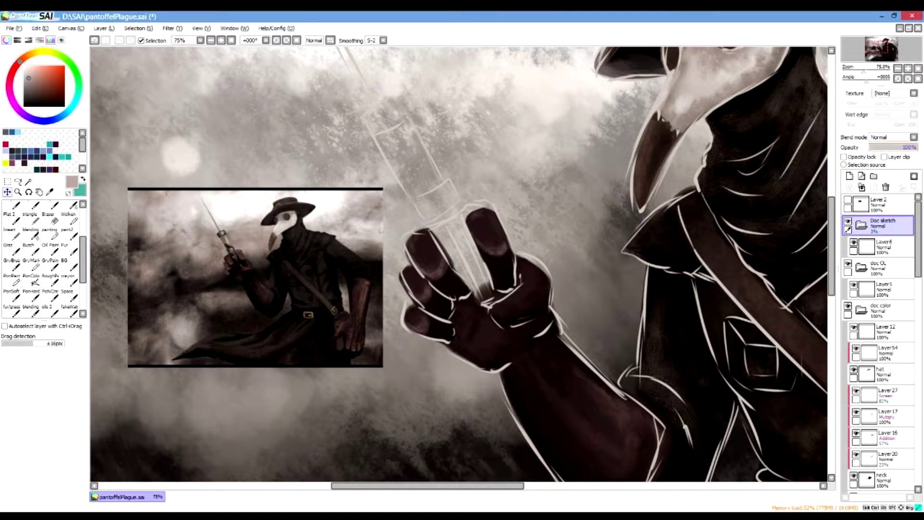
# Step: Open the bg folder and hide its Layer3 so the white sketch stands against a dark background
pyautogui.scroll(-10, 880, 375)
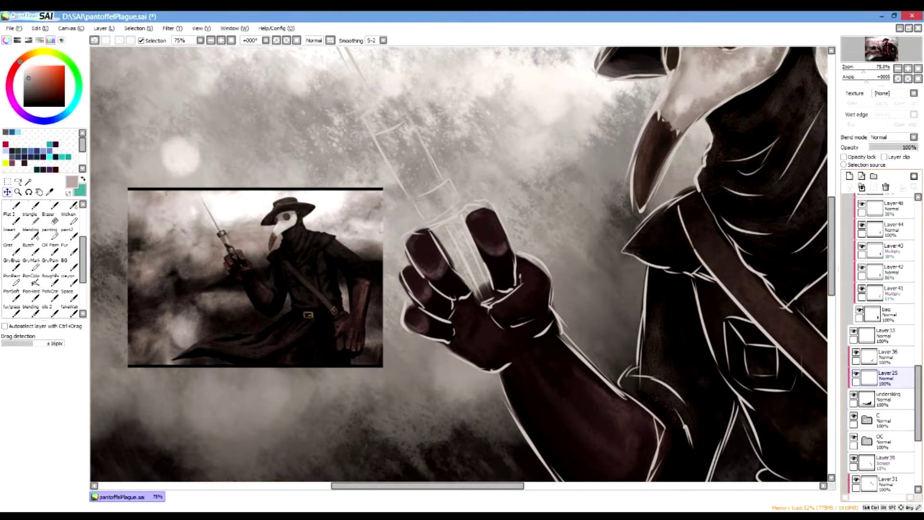
pyautogui.scroll(-5, 881, 375)
pyautogui.click(848, 458)
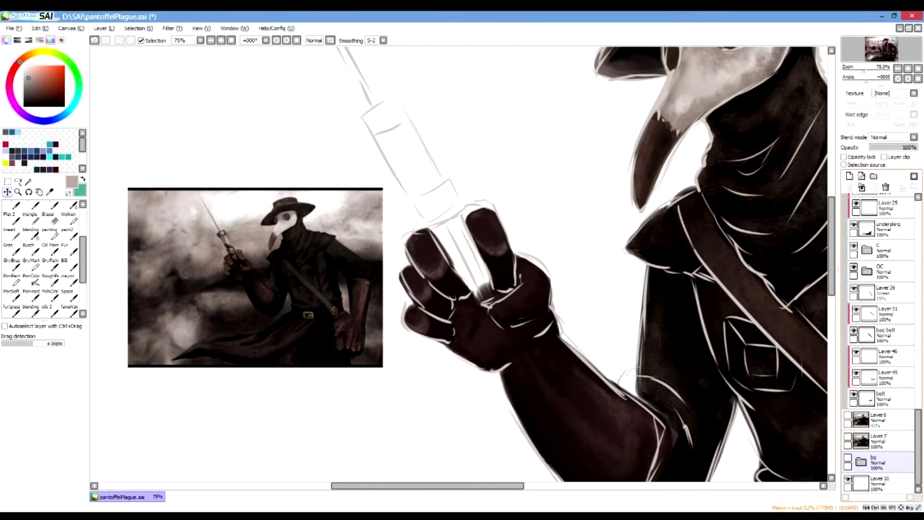
pyautogui.click(848, 458)
pyautogui.click(861, 462)
pyautogui.scroll(-3, 860, 462)
pyautogui.click(884, 420)
pyautogui.click(853, 415)
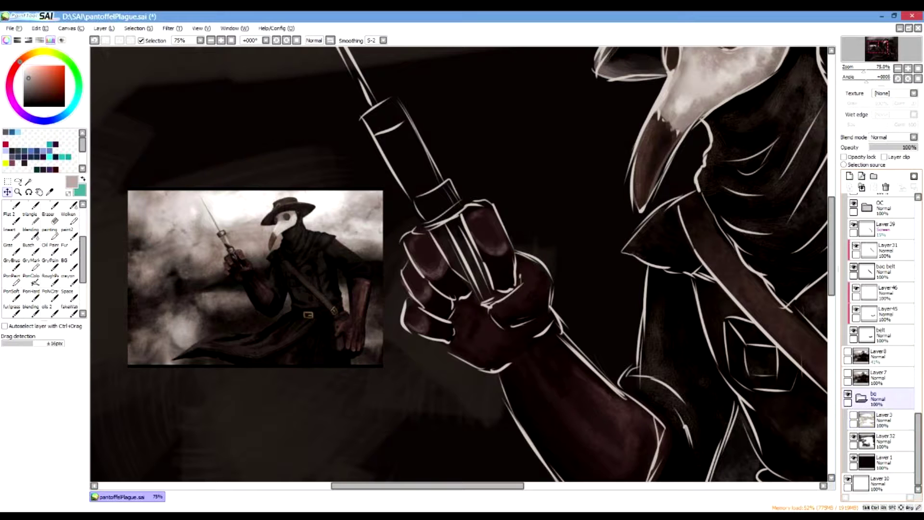
# Step: Reduce the opacity of the Doc sketch folder to 10%
pyautogui.scroll(8, 885, 392)
pyautogui.scroll(10, 881, 337)
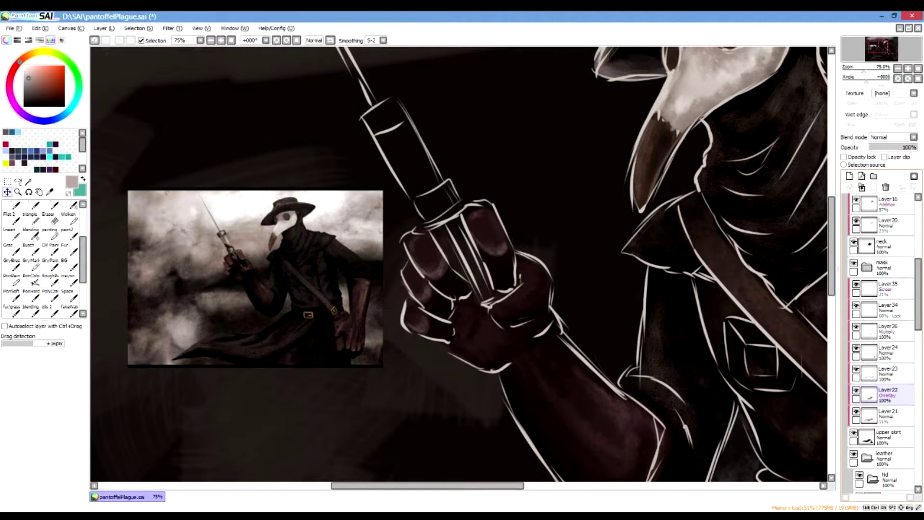
pyautogui.click(883, 226)
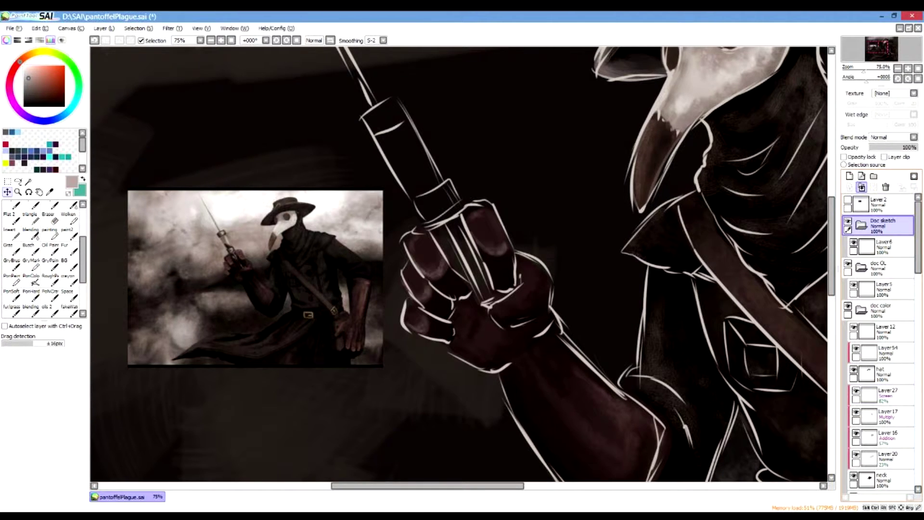
pyautogui.moveTo(904, 147); pyautogui.dragTo(873, 147)
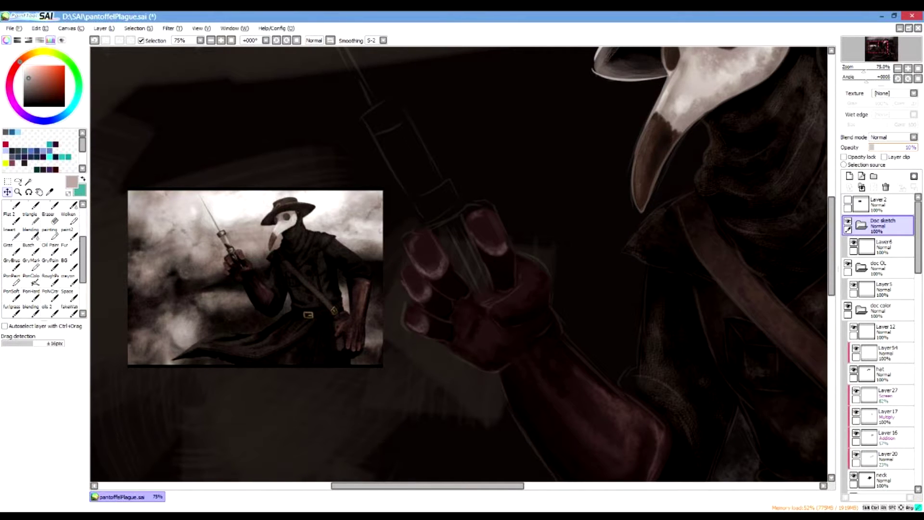
pyautogui.moveTo(873, 147); pyautogui.dragTo(874, 147)
# Step: Bring the sketched syringe into view and add a new layer in the Nd folder
pyautogui.moveTo(433, 217); pyautogui.dragTo(488, 308)
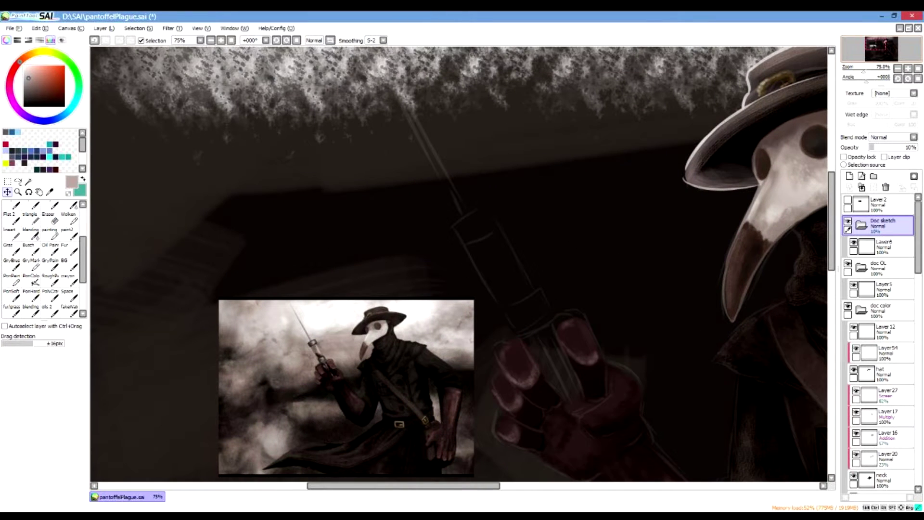
pyautogui.moveTo(457, 236); pyautogui.dragTo(476, 290)
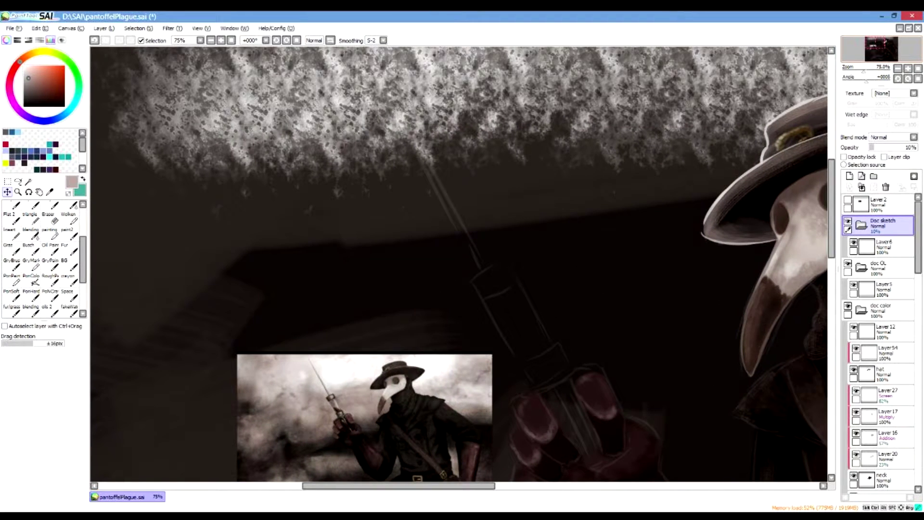
pyautogui.press('Down')
pyautogui.press('Right')
pyautogui.click(885, 353)
pyautogui.scroll(-1, 881, 337)
pyautogui.scroll(-3, 886, 337)
pyautogui.click(885, 308)
pyautogui.click(885, 350)
pyautogui.scroll(-5, 886, 342)
pyautogui.click(886, 334)
pyautogui.scroll(4, 885, 333)
pyautogui.click(885, 332)
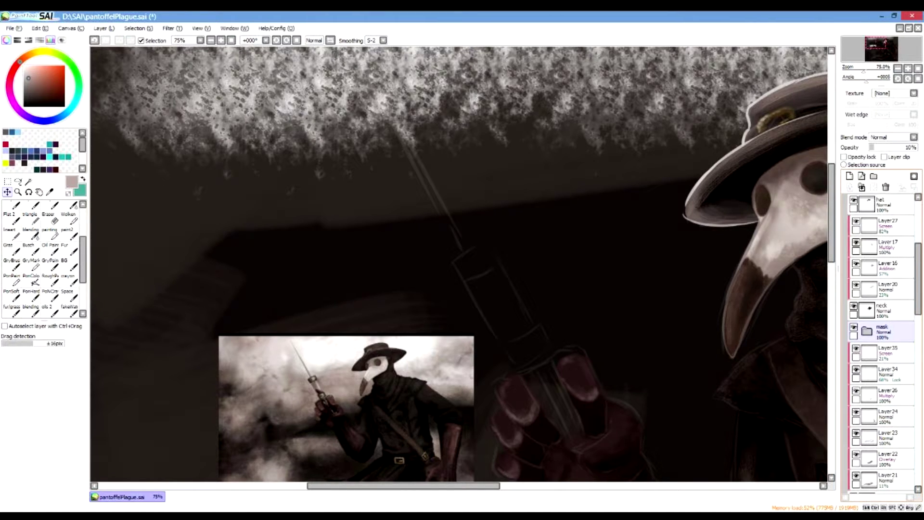
pyautogui.scroll(-11, 885, 332)
pyautogui.click(885, 332)
pyautogui.click(888, 396)
pyautogui.click(888, 374)
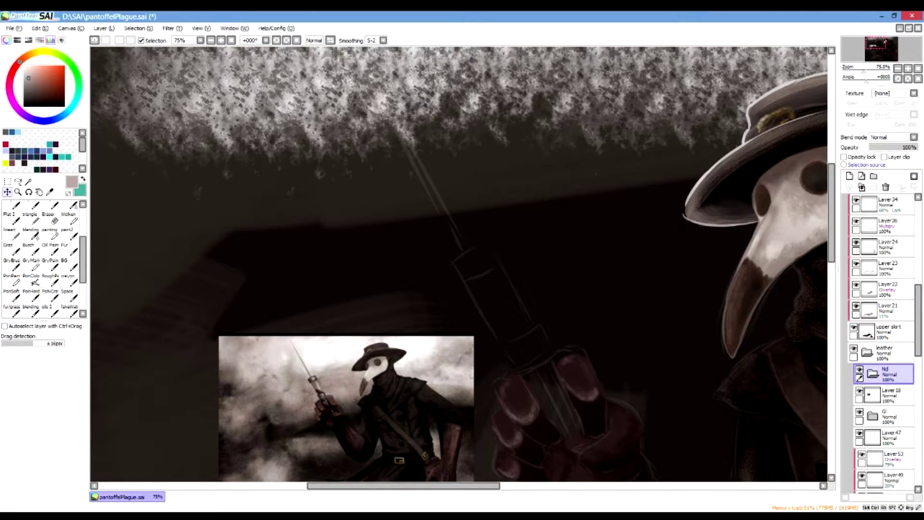
pyautogui.click(849, 176)
pyautogui.press('alt')
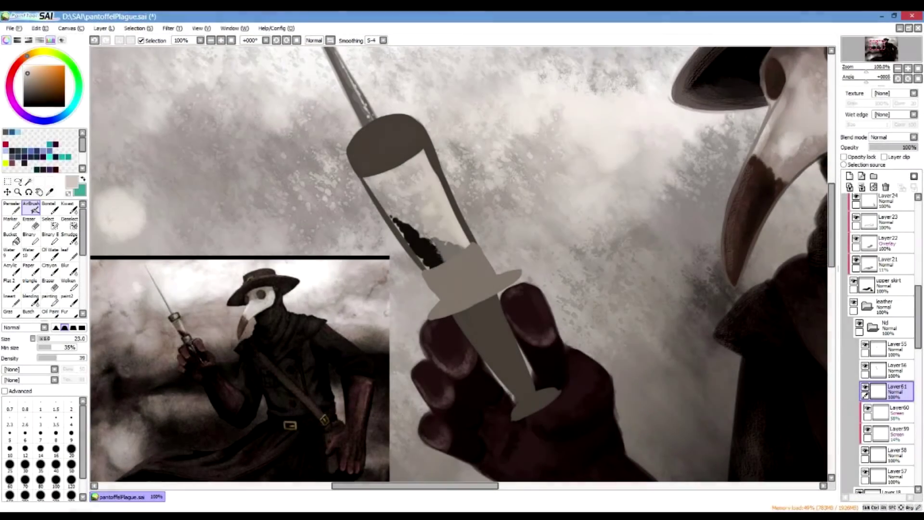
# Step: Airbrush off-white bands across the syringe's glass barrel on Layer61 at brush size 23
pyautogui.click(26, 69)
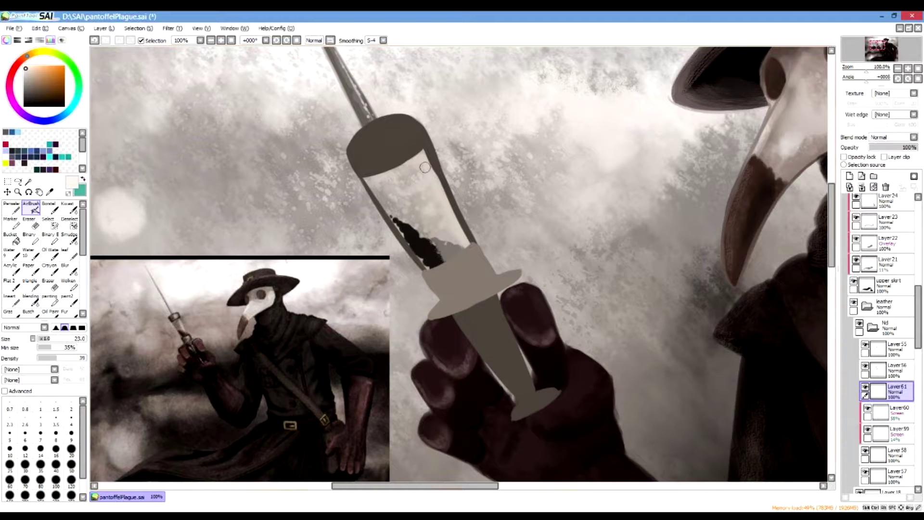
pyautogui.moveTo(430, 157); pyautogui.dragTo(457, 222)
pyautogui.moveTo(427, 185)
pyautogui.mouseDown()
pyautogui.moveTo(424, 155)
pyautogui.moveTo(383, 183)
pyautogui.moveTo(429, 178)
pyautogui.moveTo(396, 190)
pyautogui.moveTo(429, 176)
pyautogui.moveTo(434, 195)
pyautogui.moveTo(414, 204)
pyautogui.moveTo(438, 193)
pyautogui.moveTo(447, 198)
pyautogui.moveTo(442, 207)
pyautogui.moveTo(395, 226)
pyautogui.moveTo(405, 236)
pyautogui.moveTo(452, 216)
pyautogui.moveTo(419, 243)
pyautogui.moveTo(459, 228)
pyautogui.moveTo(420, 256)
pyautogui.moveTo(456, 248)
pyautogui.mouseUp()
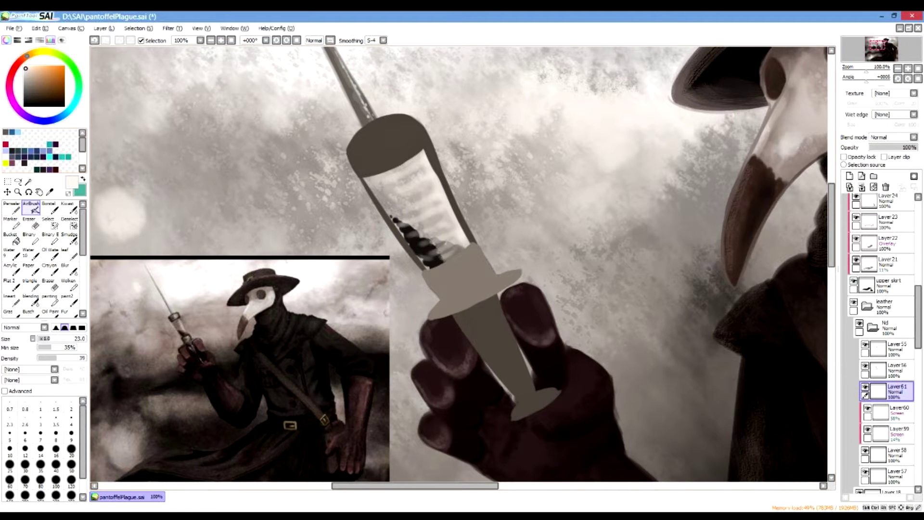
# Step: Brighten the barrel's bands and right edge with white airbrush strokes at density 58, using brush sizes 10 and 19
pyautogui.click(66, 357)
pyautogui.click(44, 338)
pyautogui.moveTo(44, 338); pyautogui.dragTo(42, 338)
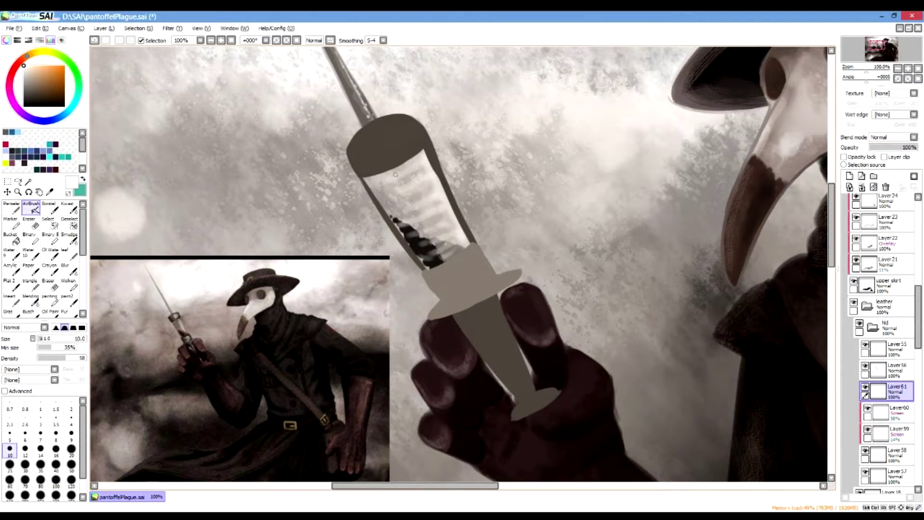
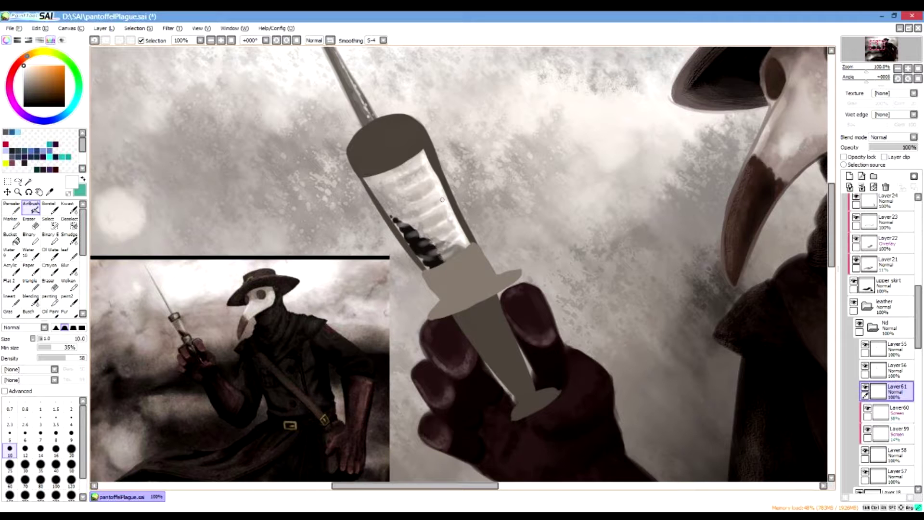
pyautogui.click(47, 338)
pyautogui.moveTo(422, 157); pyautogui.dragTo(456, 227)
pyautogui.moveTo(423, 162)
pyautogui.mouseDown()
pyautogui.moveTo(468, 254)
pyautogui.moveTo(408, 185)
pyautogui.moveTo(456, 212)
pyautogui.moveTo(425, 253)
pyautogui.mouseUp()
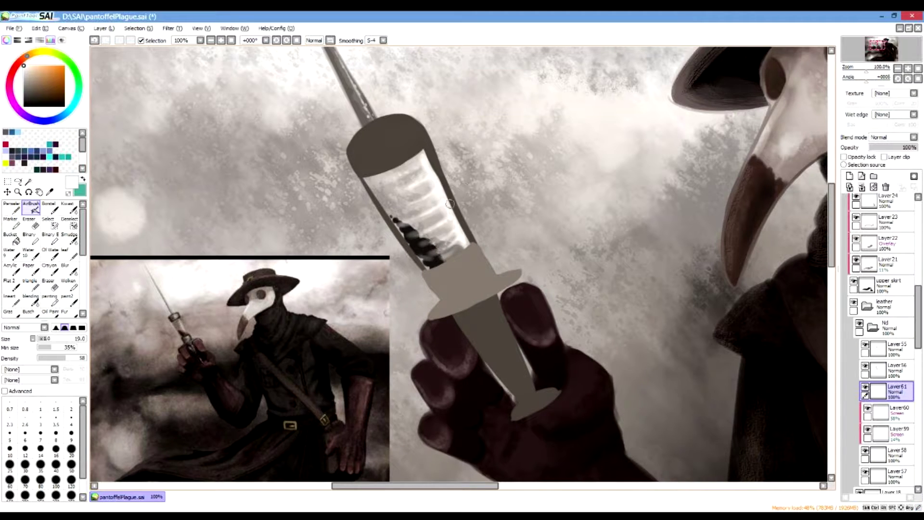
pyautogui.click(29, 93)
pyautogui.click(29, 75)
pyautogui.moveTo(380, 184)
pyautogui.mouseDown()
pyautogui.moveTo(391, 214)
pyautogui.moveTo(388, 191)
pyautogui.moveTo(407, 235)
pyautogui.mouseUp()
pyautogui.hotkey('ctrl', 'z')
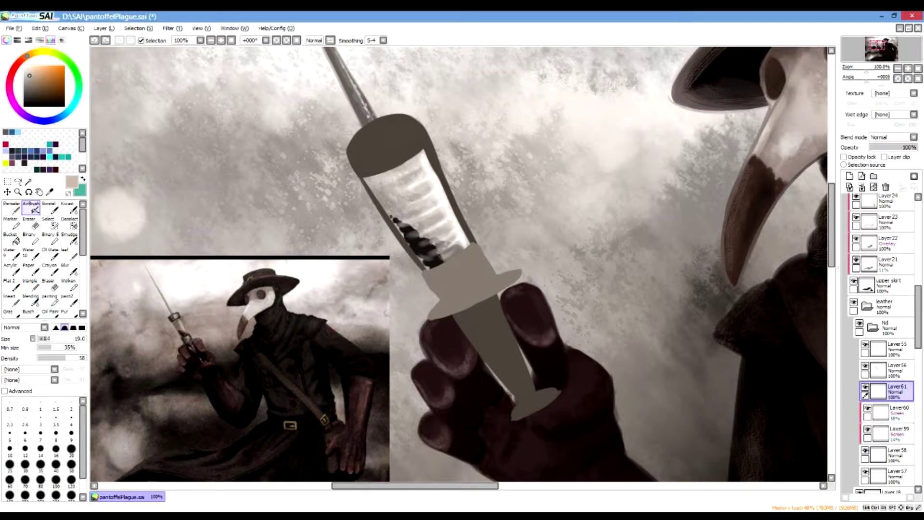
# Step: Shade the left side of the glass barrel and its dark residue with grey airbrush at size 25 and density 32
pyautogui.moveTo(29, 95); pyautogui.dragTo(26, 88)
pyautogui.moveTo(374, 179); pyautogui.dragTo(404, 170)
pyautogui.hotkey('ctrl', 'z')
pyautogui.click(53, 358)
pyautogui.click(10, 463)
pyautogui.moveTo(367, 183)
pyautogui.mouseDown()
pyautogui.moveTo(399, 168)
pyautogui.moveTo(371, 182)
pyautogui.moveTo(383, 195)
pyautogui.moveTo(397, 184)
pyautogui.moveTo(372, 189)
pyautogui.moveTo(405, 198)
pyautogui.moveTo(388, 209)
pyautogui.moveTo(405, 215)
pyautogui.moveTo(424, 260)
pyautogui.moveTo(434, 256)
pyautogui.moveTo(418, 243)
pyautogui.moveTo(426, 263)
pyautogui.moveTo(410, 245)
pyautogui.mouseUp()
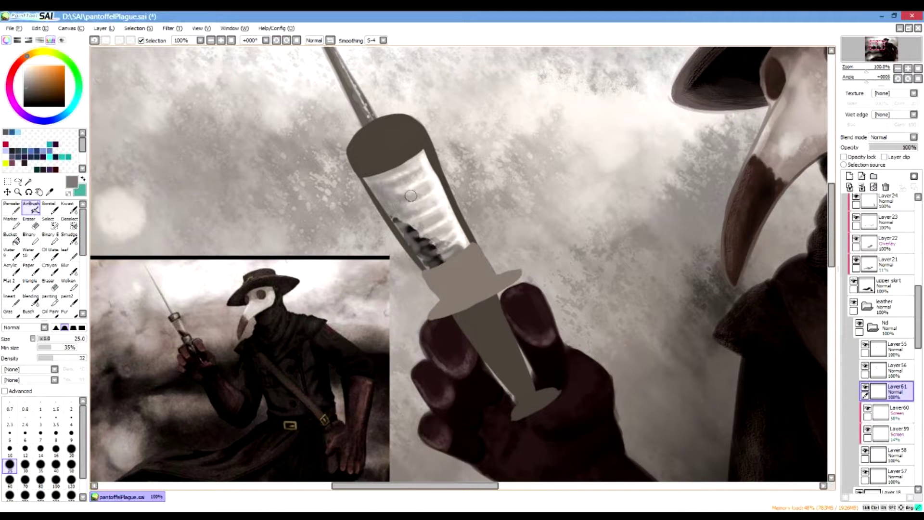
pyautogui.moveTo(418, 223)
pyautogui.mouseDown()
pyautogui.moveTo(435, 237)
pyautogui.moveTo(430, 246)
pyautogui.mouseUp()
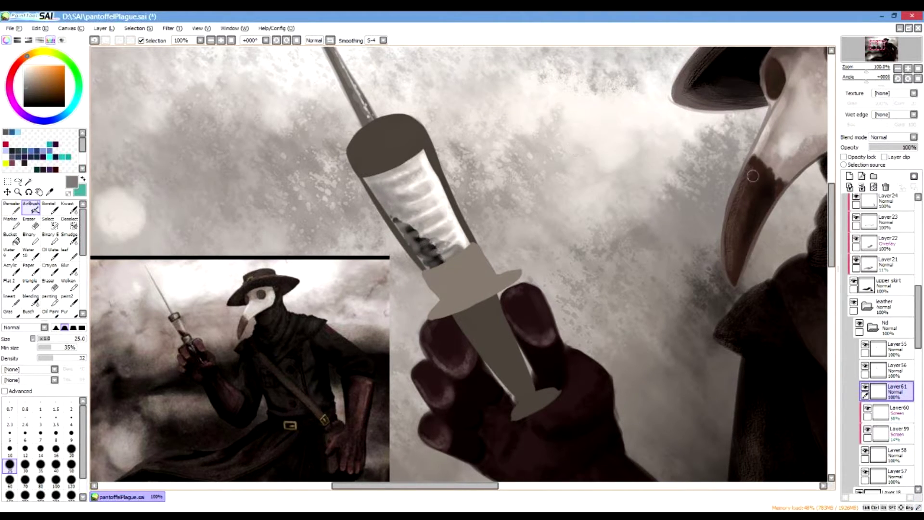
# Step: Add a layer above Layer61, pick the syringe cap's dark grey-brown, and set the crayon brush to size 9
pyautogui.click(850, 176)
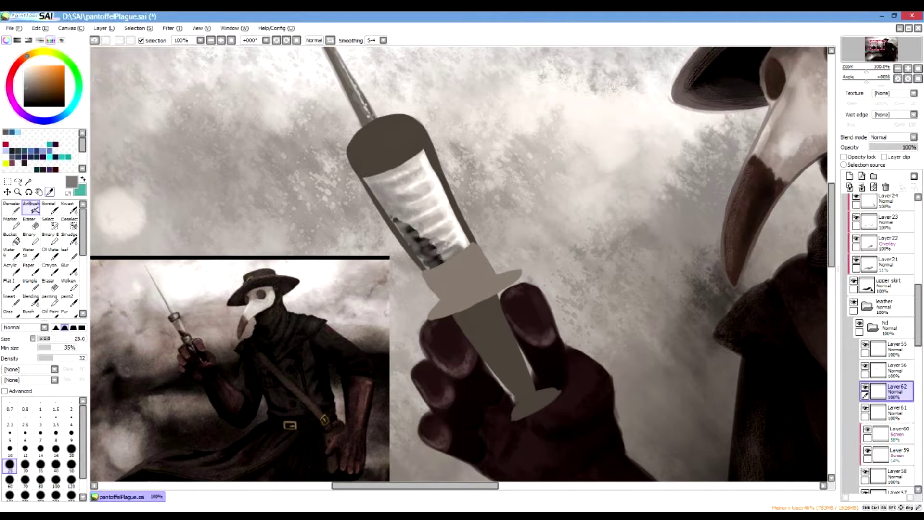
pyautogui.click(50, 192)
pyautogui.click(396, 144)
pyautogui.moveTo(82, 229); pyautogui.dragTo(82, 242)
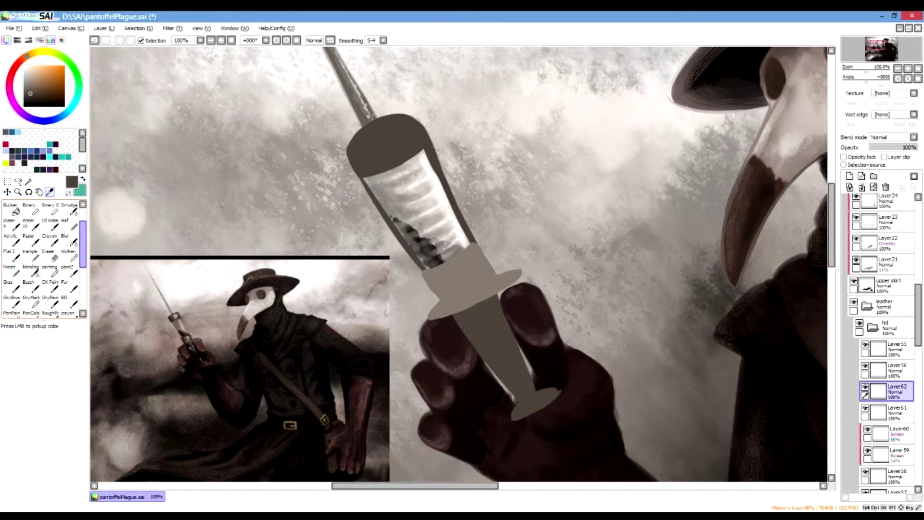
pyautogui.scroll(-3, 44, 257)
pyautogui.click(68, 261)
pyautogui.moveTo(434, 162); pyautogui.dragTo(408, 178)
pyautogui.hotkey('ctrl', 'z')
pyautogui.click(71, 469)
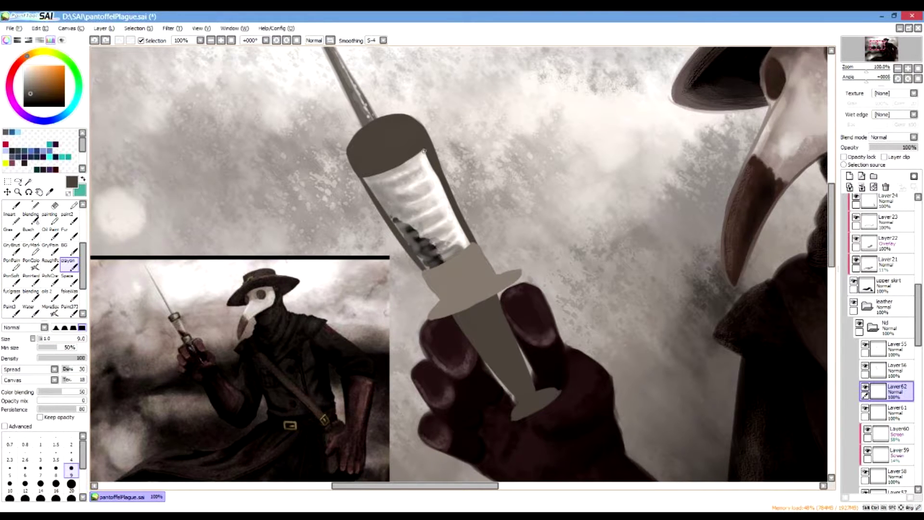
# Step: Try to draw thin dark curved ring lines across the syringe's glass barrel
pyautogui.moveTo(424, 152); pyautogui.dragTo(367, 175)
pyautogui.hotkey('ctrl', 'z')
pyautogui.moveTo(432, 168); pyautogui.dragTo(371, 183)
pyautogui.hotkey('ctrl', 'z')
pyautogui.moveTo(433, 166)
pyautogui.mouseDown()
pyautogui.moveTo(387, 186)
pyautogui.moveTo(390, 195)
pyautogui.mouseUp()
pyautogui.hotkey('ctrl', 'z')
pyautogui.moveTo(441, 174)
pyautogui.mouseDown()
pyautogui.moveTo(406, 194)
pyautogui.moveTo(405, 213)
pyautogui.mouseUp()
pyautogui.hotkey('ctrl', 'z')
pyautogui.moveTo(449, 189); pyautogui.dragTo(408, 216)
pyautogui.hotkey('ctrl', 'z')
pyautogui.moveTo(447, 190); pyautogui.dragTo(402, 214)
pyautogui.hotkey('ctrl', 'z')
pyautogui.moveTo(448, 182)
pyautogui.mouseDown()
pyautogui.moveTo(402, 205)
pyautogui.moveTo(451, 203)
pyautogui.moveTo(394, 220)
pyautogui.moveTo(456, 219)
pyautogui.moveTo(421, 238)
pyautogui.moveTo(456, 234)
pyautogui.moveTo(463, 224)
pyautogui.moveTo(415, 250)
pyautogui.moveTo(461, 240)
pyautogui.moveTo(437, 257)
pyautogui.mouseUp()
pyautogui.hotkey('ctrl', 'z')
pyautogui.moveTo(470, 233); pyautogui.dragTo(436, 253)
pyautogui.hotkey('ctrl', 'z')
pyautogui.hotkey('ctrl', 'z')
pyautogui.hotkey('ctrl', 'z')
pyautogui.hotkey('ctrl', 'z')
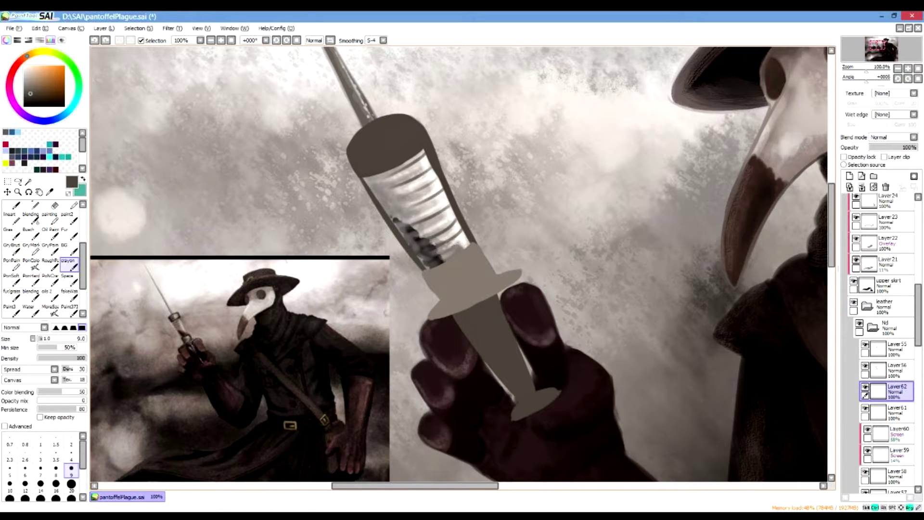
# Step: Undo the dark ring lines and try to redraw the one nearest the syringe's cap
pyautogui.moveTo(447, 193); pyautogui.dragTo(411, 216)
pyautogui.hotkey('ctrl', 'z')
pyautogui.hotkey('ctrl', 'z')
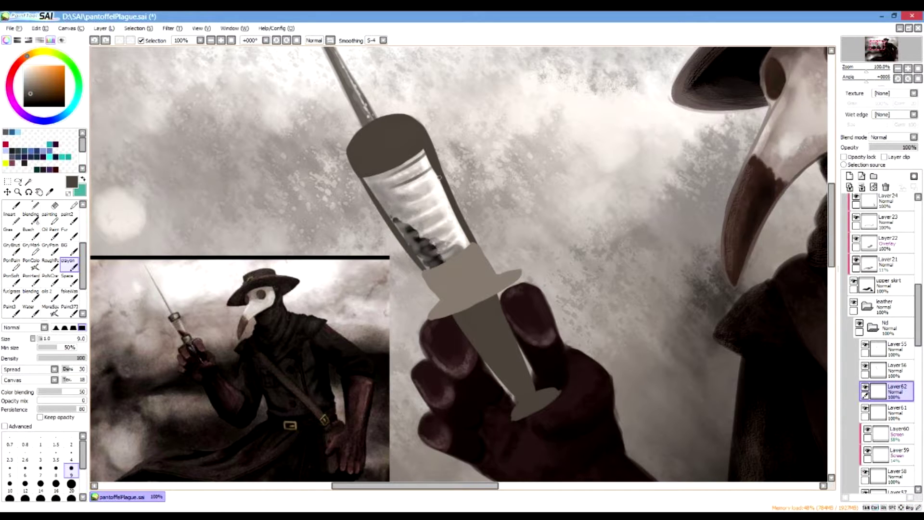
pyautogui.hotkey('ctrl', 'z')
pyautogui.hotkey('ctrl', 'z')
pyautogui.moveTo(430, 161); pyautogui.dragTo(385, 183)
pyautogui.hotkey('ctrl', 'z')
pyautogui.moveTo(431, 157); pyautogui.dragTo(378, 186)
pyautogui.hotkey('ctrl', 'z')
pyautogui.moveTo(431, 158)
pyautogui.mouseDown()
pyautogui.moveTo(407, 179)
pyautogui.moveTo(419, 170)
pyautogui.moveTo(383, 183)
pyautogui.mouseUp()
pyautogui.hotkey('ctrl', 'z')
pyautogui.hotkey('ctrl', 'z')
pyautogui.moveTo(431, 159); pyautogui.dragTo(375, 184)
pyautogui.hotkey('ctrl', 'z')
pyautogui.hotkey('ctrl', 'z')
# Step: Tilt the canvas to -24° and draw the first two thin dark curved ring lines across the glass barrel near the cap
pyautogui.moveTo(866, 78); pyautogui.dragTo(862, 78)
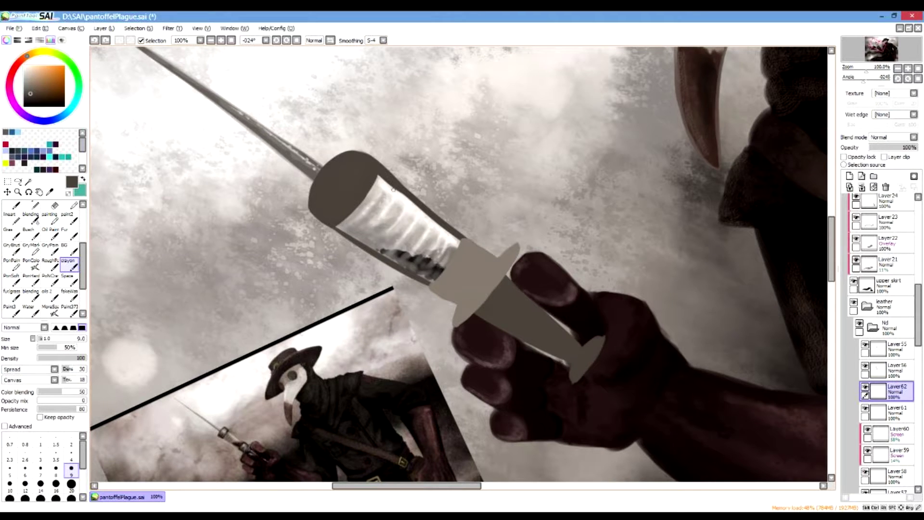
pyautogui.moveTo(386, 184)
pyautogui.mouseDown()
pyautogui.moveTo(368, 216)
pyautogui.moveTo(347, 227)
pyautogui.mouseUp()
pyautogui.hotkey('ctrl', 'z')
pyautogui.moveTo(387, 188)
pyautogui.mouseDown()
pyautogui.moveTo(377, 205)
pyautogui.moveTo(348, 233)
pyautogui.mouseUp()
pyautogui.moveTo(399, 193); pyautogui.dragTo(358, 237)
pyautogui.hotkey('ctrl', 'z')
pyautogui.moveTo(402, 193); pyautogui.dragTo(367, 235)
pyautogui.hotkey('ctrl', 'z')
pyautogui.moveTo(403, 192)
pyautogui.mouseDown()
pyautogui.moveTo(383, 226)
pyautogui.moveTo(358, 241)
pyautogui.mouseUp()
pyautogui.hotkey('ctrl', 'z')
pyautogui.moveTo(403, 192); pyautogui.dragTo(354, 241)
pyautogui.hotkey('ctrl', 'z')
pyautogui.moveTo(403, 192)
pyautogui.mouseDown()
pyautogui.moveTo(397, 212)
pyautogui.moveTo(352, 245)
pyautogui.mouseUp()
# Step: Draw three more curved ring lines farther down the glass barrel, reset the canvas rotation, and set Layer62's opacity to 58%
pyautogui.moveTo(417, 204); pyautogui.dragTo(382, 246)
pyautogui.hotkey('ctrl', 'z')
pyautogui.moveTo(415, 203); pyautogui.dragTo(389, 248)
pyautogui.hotkey('ctrl', 'z')
pyautogui.moveTo(413, 200); pyautogui.dragTo(371, 249)
pyautogui.moveTo(425, 215); pyautogui.dragTo(406, 250)
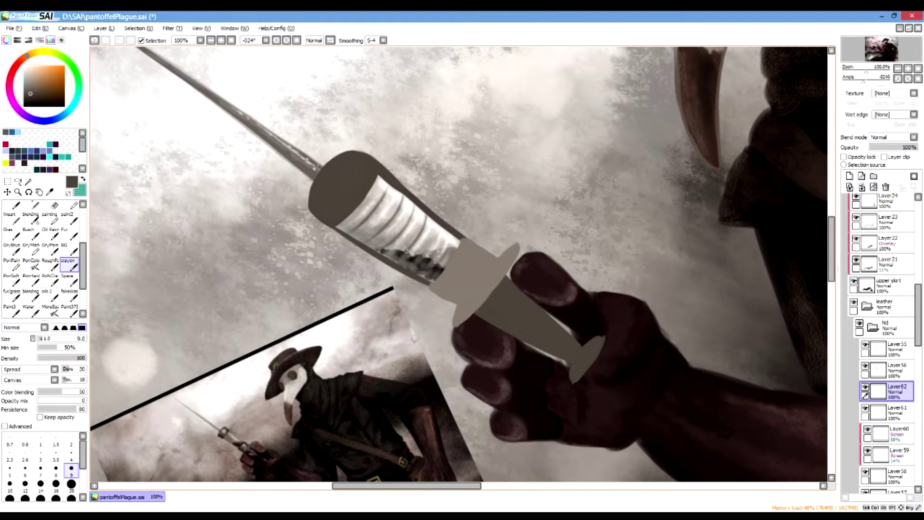
pyautogui.moveTo(442, 226); pyautogui.dragTo(412, 274)
pyautogui.press('Home')
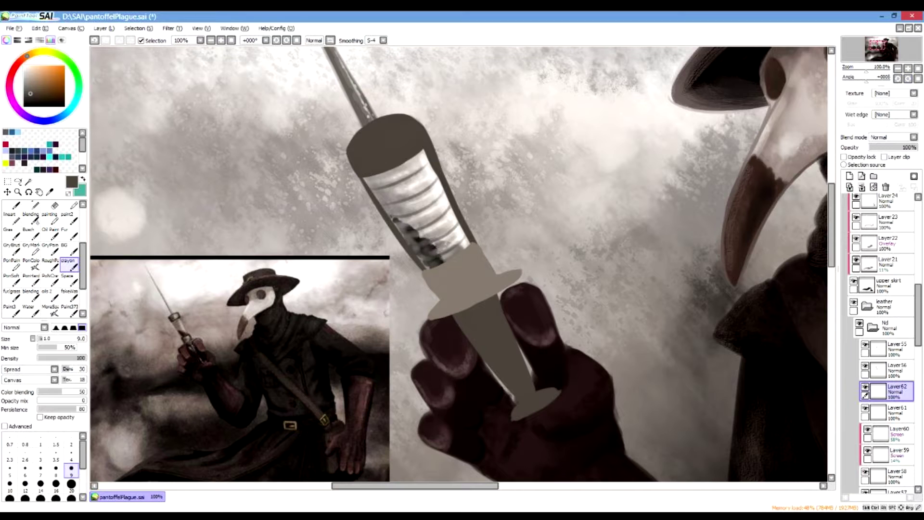
pyautogui.moveTo(887, 147); pyautogui.dragTo(891, 147)
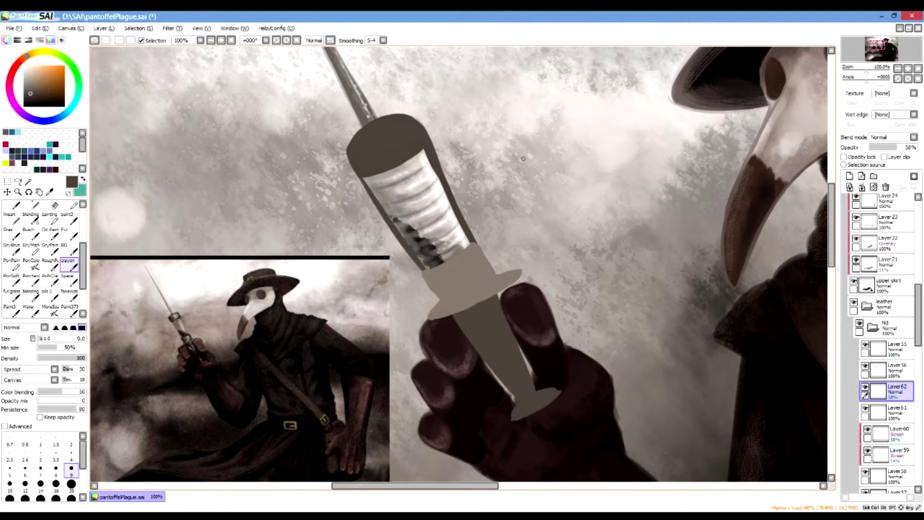
# Step: On Layer57, paint the barrel's dark residue with the Space brush at size 23, in dark grey-brown and near-black
pyautogui.moveTo(917, 315); pyautogui.dragTo(918, 337)
pyautogui.click(865, 388)
pyautogui.click(864, 388)
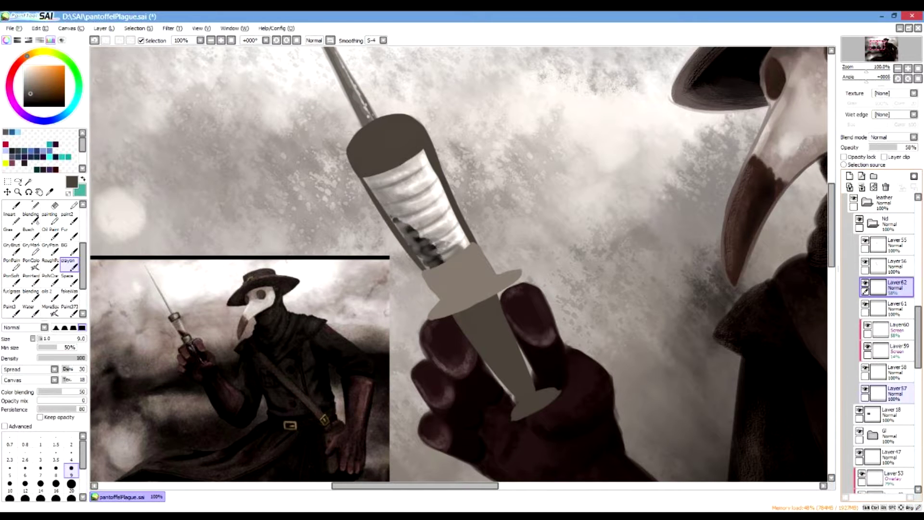
pyautogui.click(890, 392)
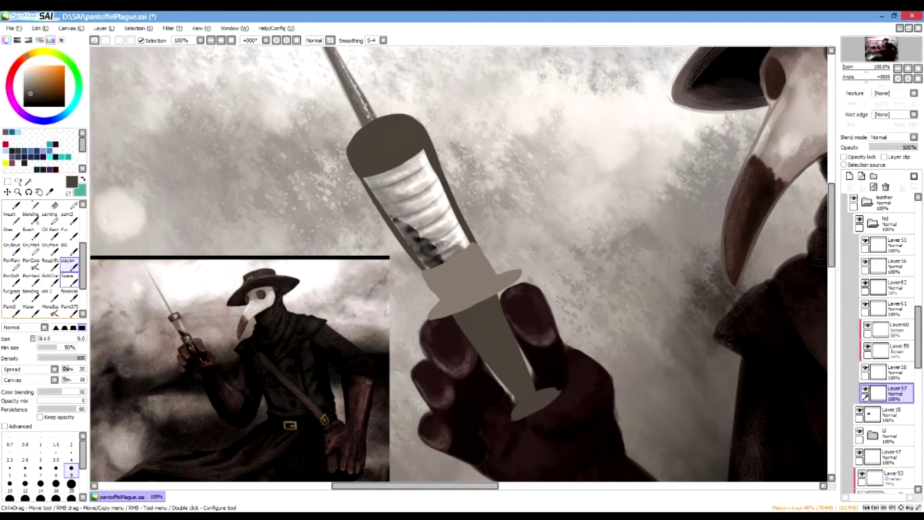
pyautogui.click(69, 280)
pyautogui.click(50, 338)
pyautogui.moveTo(395, 217); pyautogui.dragTo(435, 240)
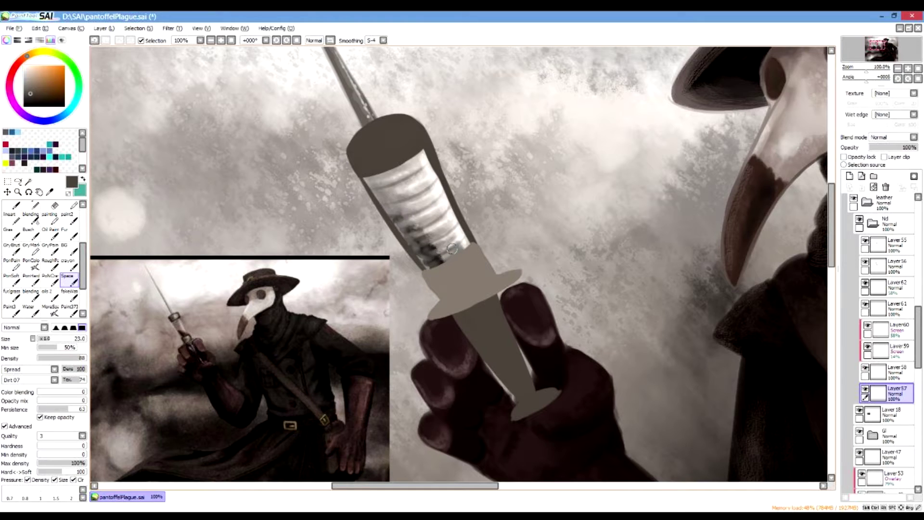
pyautogui.click(34, 101)
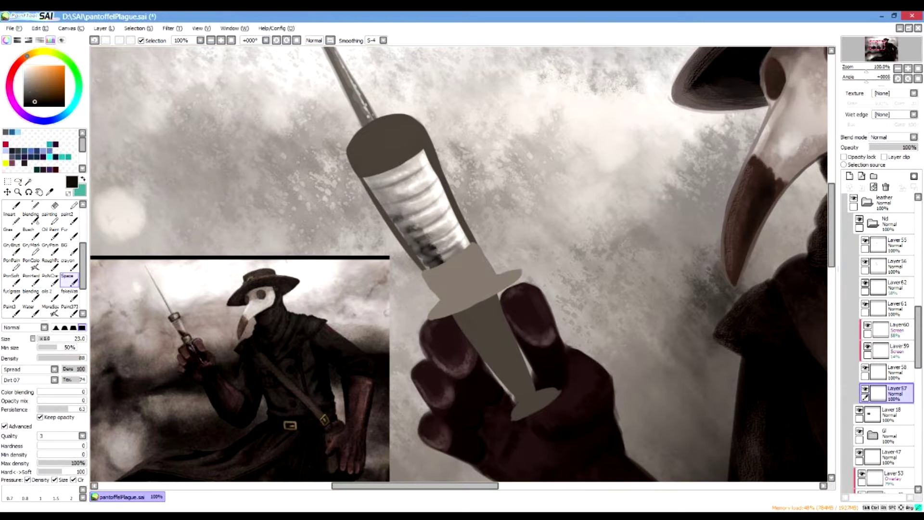
pyautogui.moveTo(412, 231); pyautogui.dragTo(409, 235)
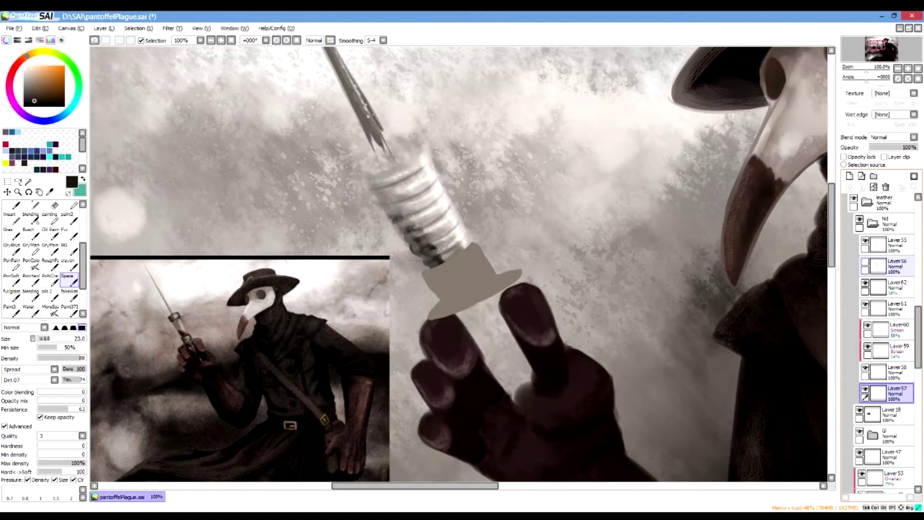
# Step: Set Layer61's opacity to 77% and add more dark residue along the barrel's left side on Layer57
pyautogui.click(865, 303)
pyautogui.click(864, 303)
pyautogui.click(896, 309)
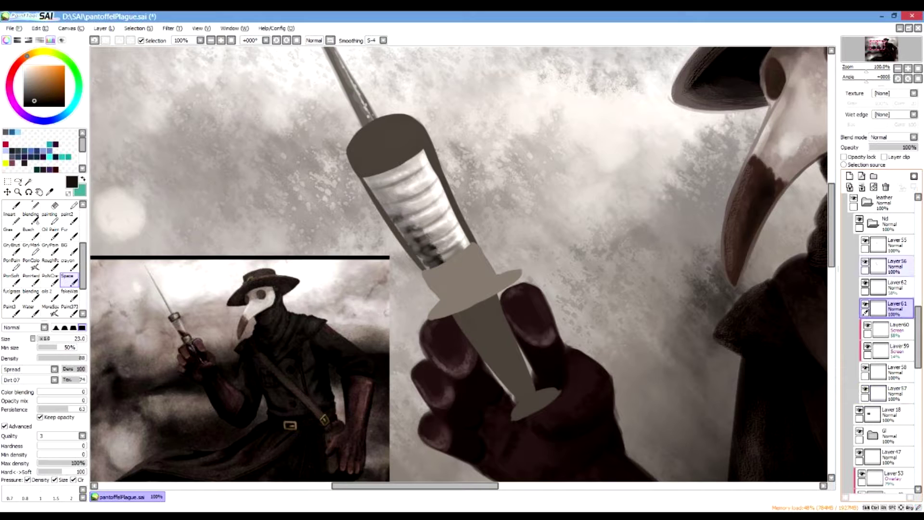
pyautogui.moveTo(909, 147); pyautogui.dragTo(904, 148)
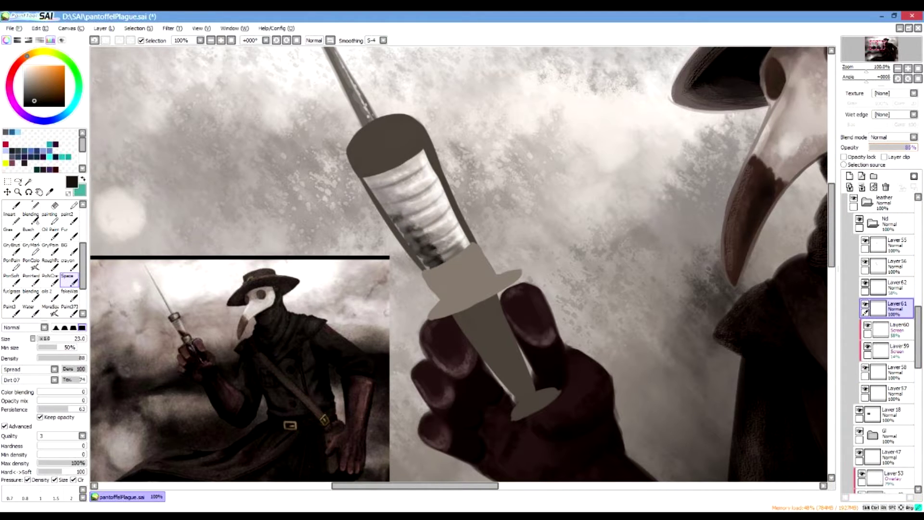
pyautogui.moveTo(907, 147); pyautogui.dragTo(906, 147)
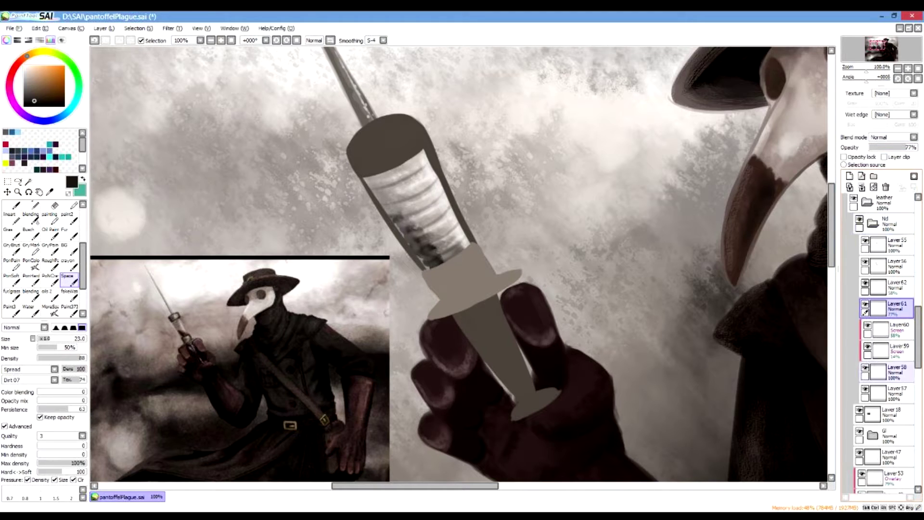
pyautogui.click(890, 392)
pyautogui.moveTo(420, 253); pyautogui.dragTo(399, 221)
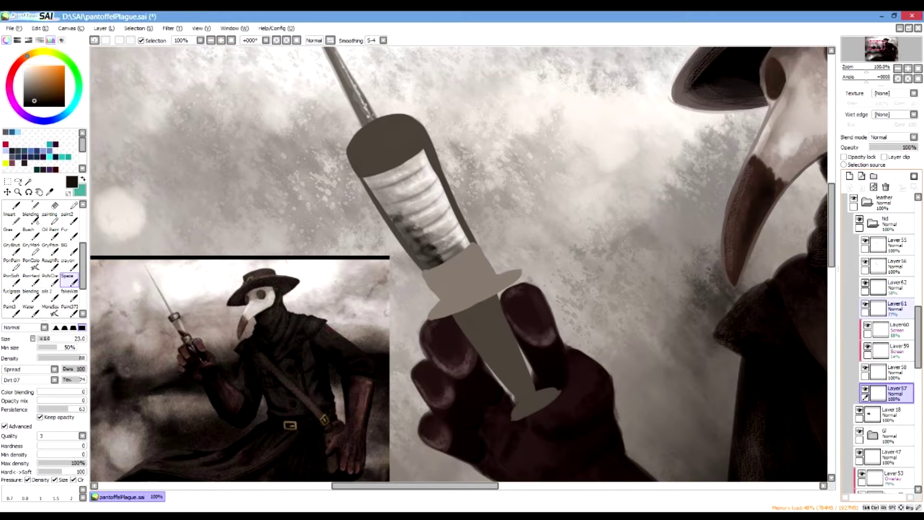
# Step: Lock the opacity of Layer56 and shade the edges of the syringe's cap with near-black
pyautogui.click(865, 262)
pyautogui.click(865, 262)
pyautogui.click(895, 266)
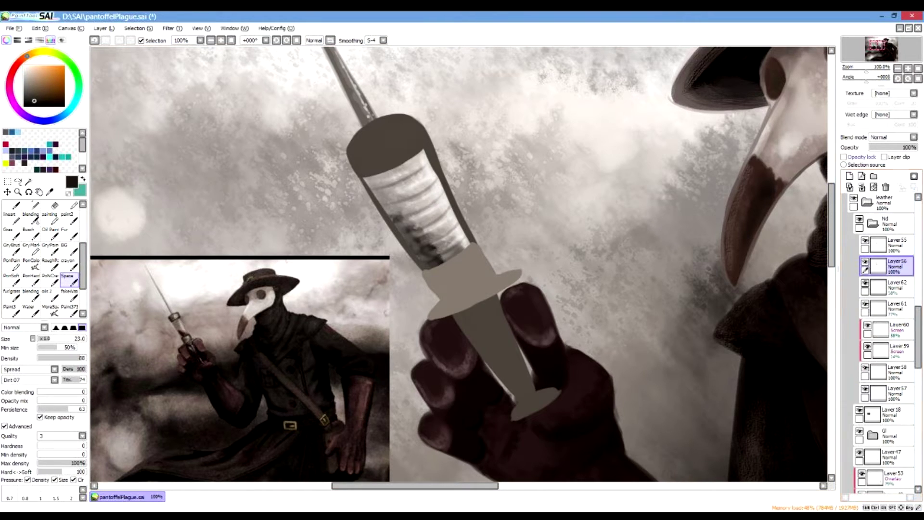
pyautogui.click(844, 157)
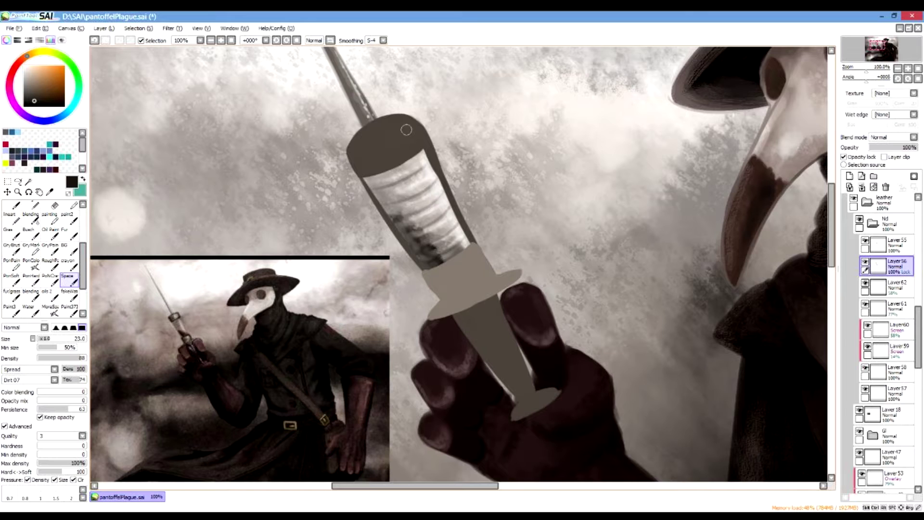
pyautogui.moveTo(410, 126); pyautogui.dragTo(408, 151)
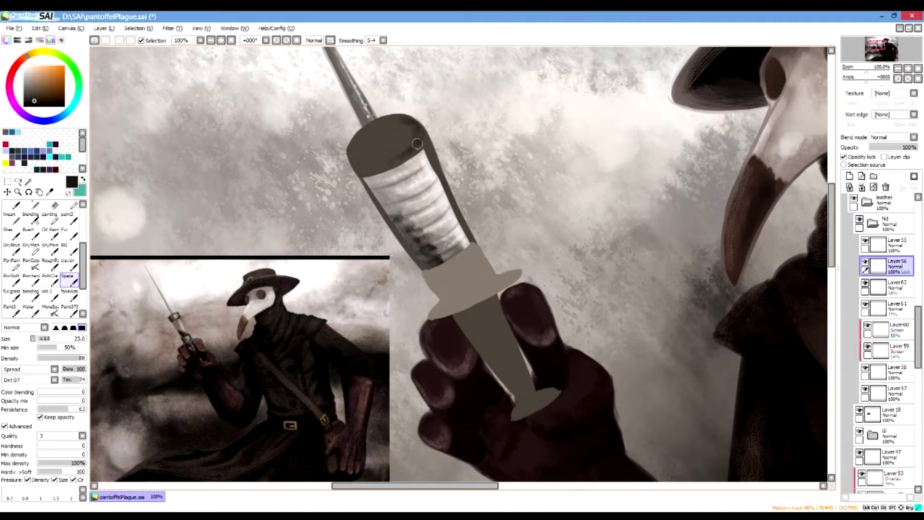
pyautogui.moveTo(409, 139)
pyautogui.mouseDown()
pyautogui.moveTo(398, 150)
pyautogui.moveTo(415, 146)
pyautogui.moveTo(420, 130)
pyautogui.moveTo(417, 146)
pyautogui.mouseUp()
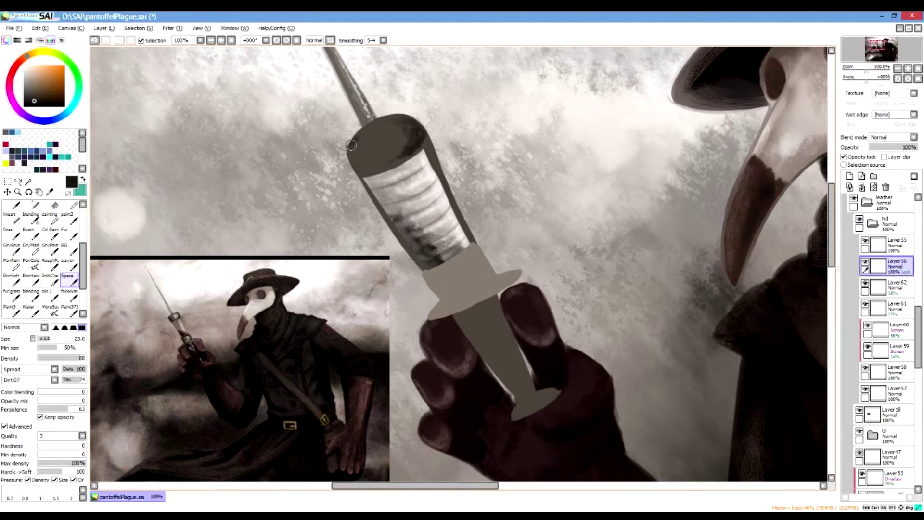
pyautogui.moveTo(375, 167); pyautogui.dragTo(349, 153)
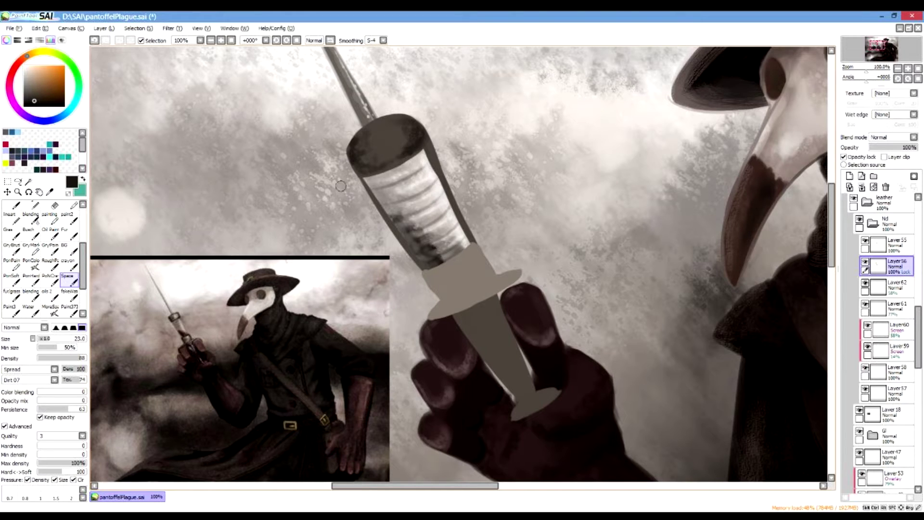
# Step: Softly erase along the outer edges of the barrel's dark frame with the eraser at size 60 and density 32
pyautogui.click(55, 206)
pyautogui.click(53, 358)
pyautogui.moveTo(406, 103); pyautogui.dragTo(465, 205)
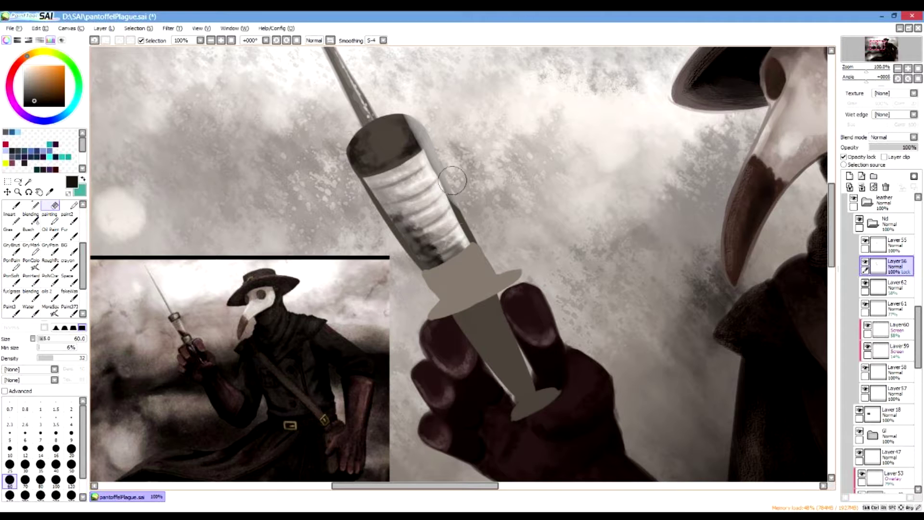
pyautogui.hotkey('ctrl', 'z')
pyautogui.moveTo(428, 117); pyautogui.dragTo(489, 255)
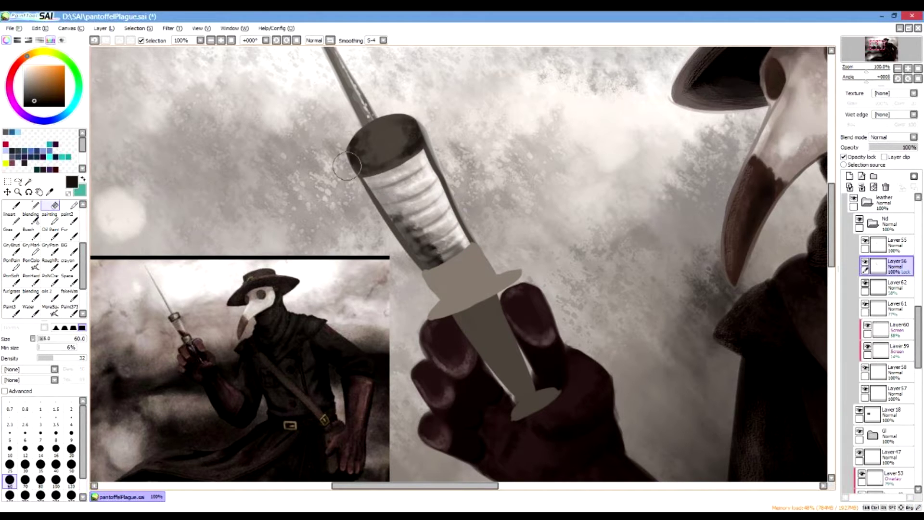
pyautogui.moveTo(360, 183); pyautogui.dragTo(424, 292)
pyautogui.hotkey('ctrl', 'z')
pyautogui.moveTo(353, 184); pyautogui.dragTo(435, 293)
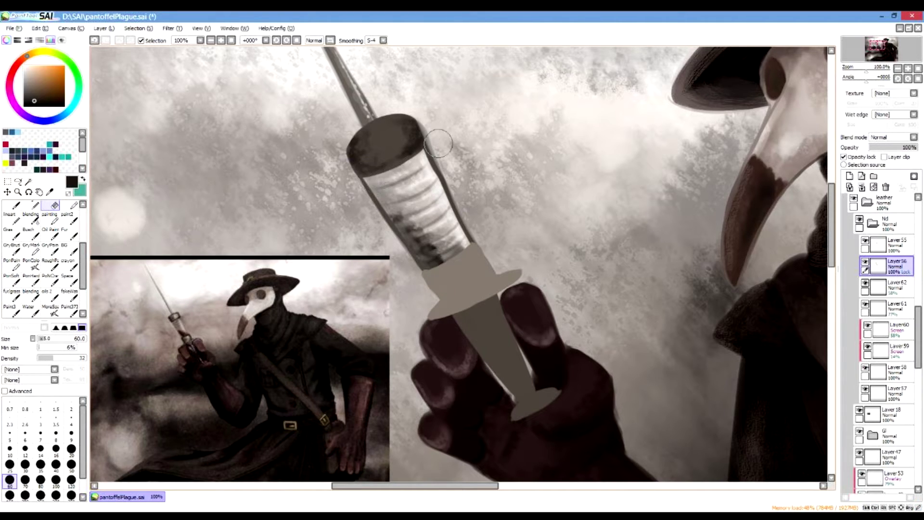
# Step: Try soft eraser strokes along the right strip of the barrel's frame, then undo them
pyautogui.moveTo(419, 155); pyautogui.dragTo(429, 187)
pyautogui.hotkey('ctrl', 'z')
pyautogui.moveTo(423, 156); pyautogui.dragTo(435, 192)
pyautogui.hotkey('ctrl', 'z')
pyautogui.moveTo(422, 153); pyautogui.dragTo(426, 162)
pyautogui.hotkey('ctrl', 'z')
pyautogui.moveTo(428, 165); pyautogui.dragTo(434, 184)
pyautogui.moveTo(436, 147); pyautogui.dragTo(457, 208)
pyautogui.hotkey('ctrl', 'z')
pyautogui.moveTo(435, 151); pyautogui.dragTo(463, 212)
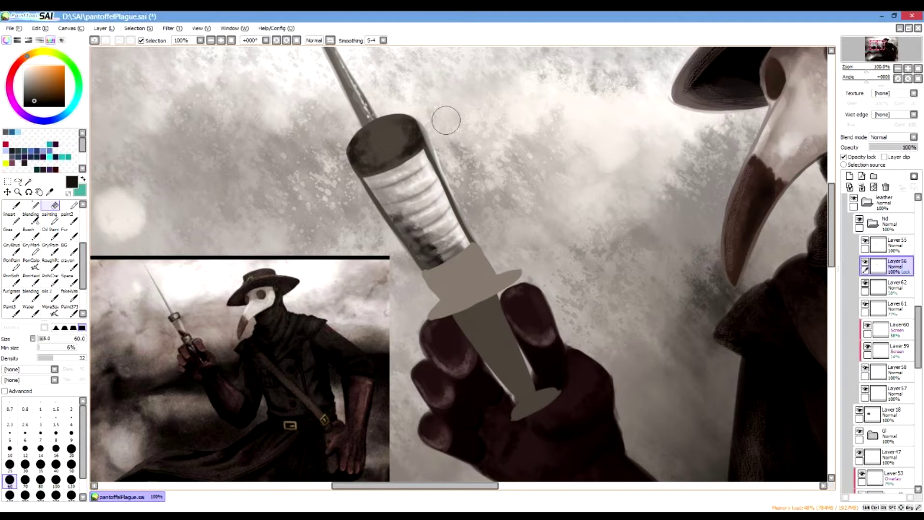
pyautogui.click(859, 156)
pyautogui.hotkey('ctrl', 'z')
pyautogui.hotkey('ctrl', 'z')
# Step: Lighten the outer edge of the barrel frame's right strip with one soft eraser stroke
pyautogui.moveTo(436, 138); pyautogui.dragTo(466, 218)
pyautogui.hotkey('ctrl', 'z')
pyautogui.moveTo(438, 150); pyautogui.dragTo(467, 215)
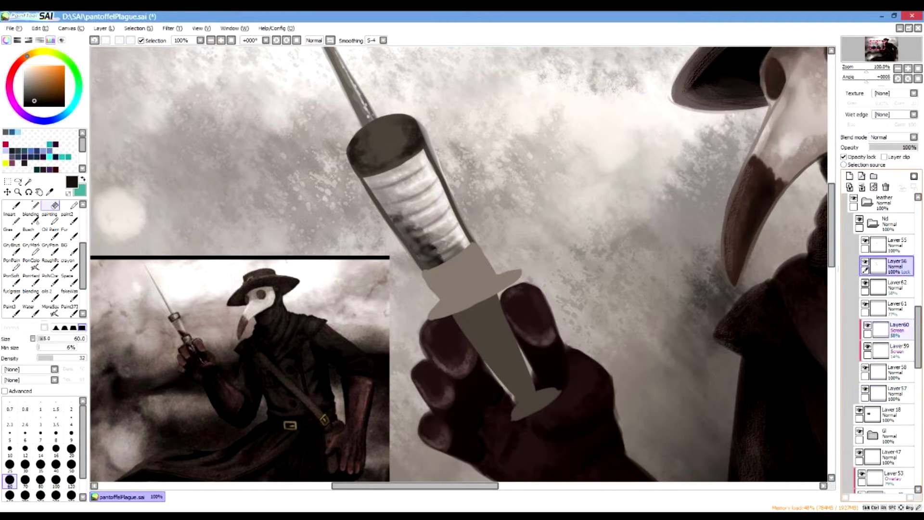
# Step: Hide and show Layer62, Layer55 and Layer61 in turn to check what each contributes to the syringe
pyautogui.click(864, 283)
pyautogui.click(865, 283)
pyautogui.click(865, 240)
pyautogui.click(865, 240)
pyautogui.click(865, 282)
pyautogui.click(864, 283)
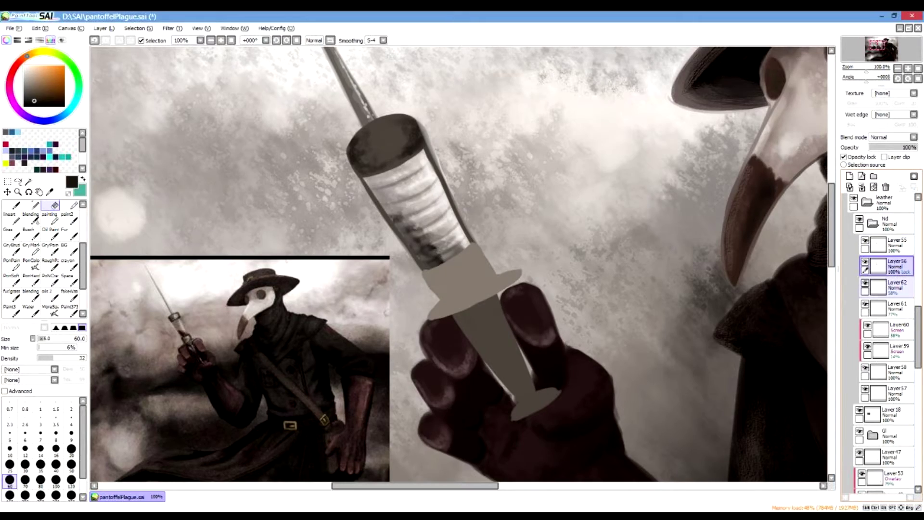
pyautogui.click(864, 304)
pyautogui.click(865, 304)
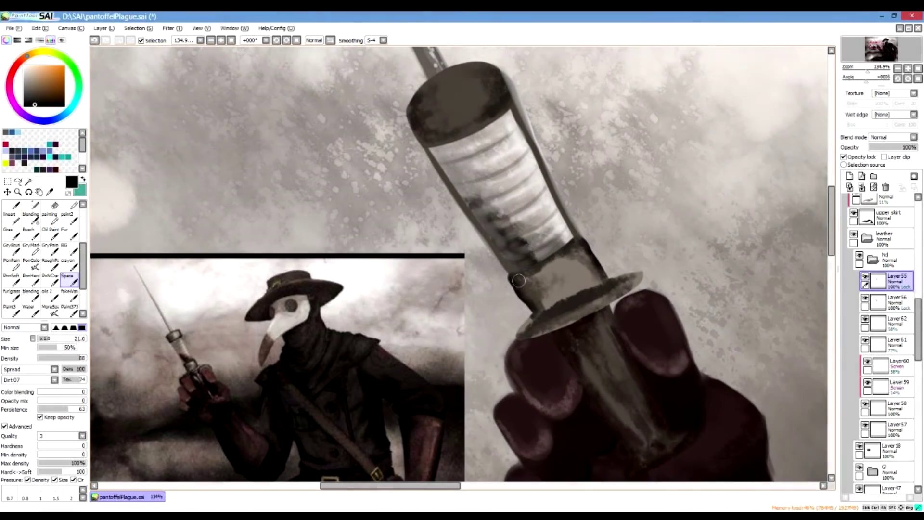
# Step: Darken the edges of the syringe's collar and the flange's left end on Layer55 with the near-black Space brush at size 21
pyautogui.moveTo(519, 280); pyautogui.dragTo(547, 262)
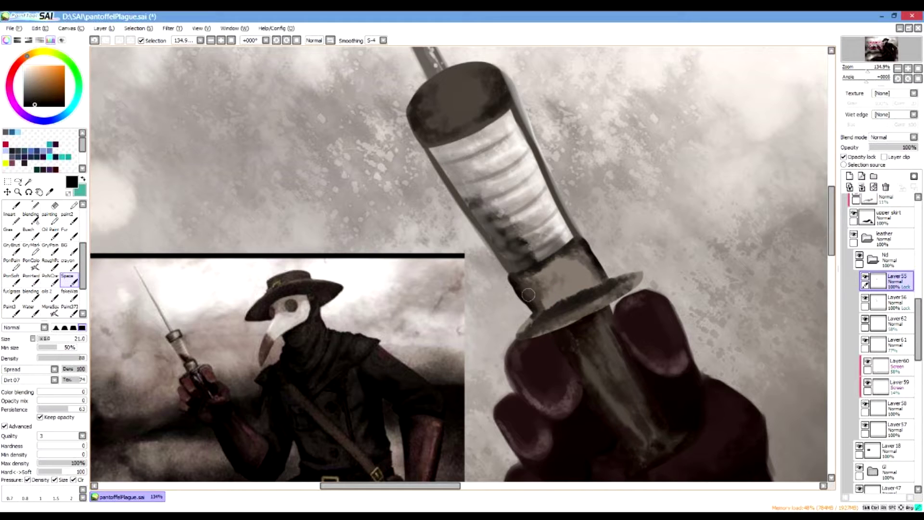
pyautogui.moveTo(527, 293); pyautogui.dragTo(542, 289)
pyautogui.moveTo(518, 332); pyautogui.dragTo(535, 317)
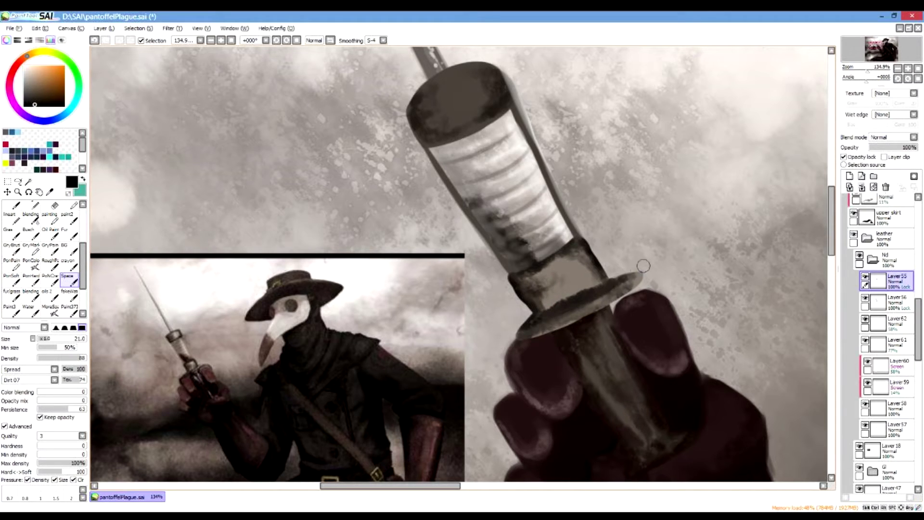
pyautogui.moveTo(865, 79); pyautogui.dragTo(867, 70)
pyautogui.click(917, 79)
# Step: On Layer56, paint light greyish-beige highlights on the syringe's cap
pyautogui.click(896, 300)
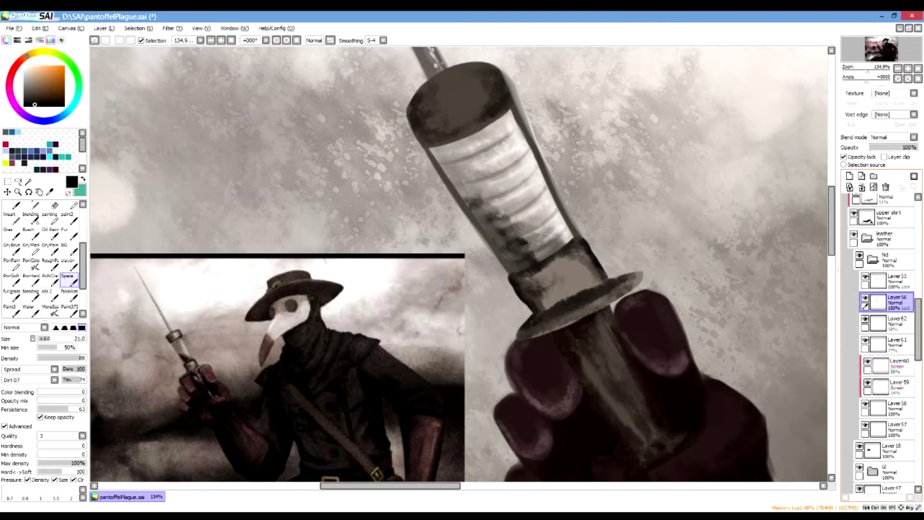
pyautogui.click(28, 78)
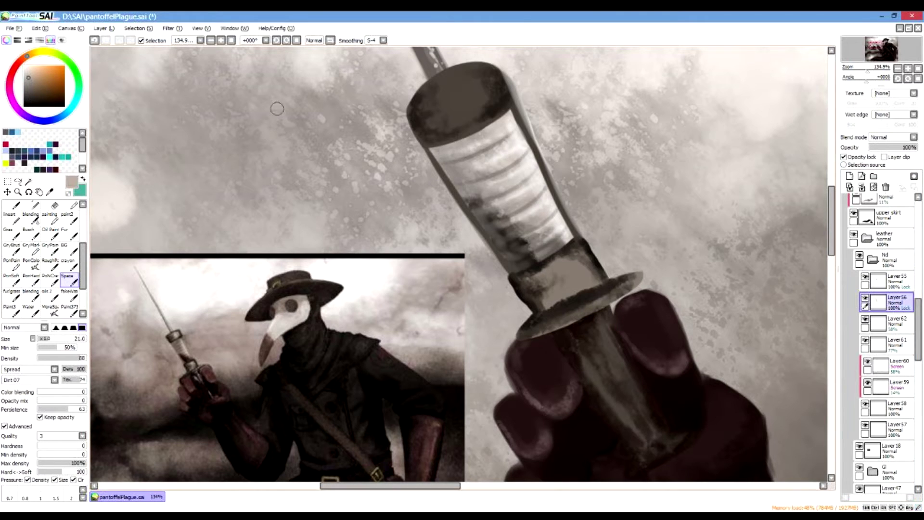
pyautogui.moveTo(457, 86)
pyautogui.mouseDown()
pyautogui.moveTo(448, 83)
pyautogui.moveTo(473, 79)
pyautogui.moveTo(464, 96)
pyautogui.moveTo(473, 108)
pyautogui.moveTo(437, 130)
pyautogui.mouseUp()
pyautogui.moveTo(481, 103)
pyautogui.mouseDown()
pyautogui.moveTo(466, 118)
pyautogui.moveTo(427, 130)
pyautogui.moveTo(479, 101)
pyautogui.moveTo(456, 83)
pyautogui.moveTo(426, 87)
pyautogui.moveTo(470, 73)
pyautogui.moveTo(490, 89)
pyautogui.moveTo(485, 107)
pyautogui.moveTo(497, 97)
pyautogui.moveTo(494, 109)
pyautogui.moveTo(492, 95)
pyautogui.moveTo(445, 99)
pyautogui.moveTo(460, 95)
pyautogui.moveTo(422, 111)
pyautogui.moveTo(458, 108)
pyautogui.moveTo(473, 79)
pyautogui.mouseUp()
# Step: On Layer55, highlight the syringe's collar, then brighten the flange's rim in lighter beige with the brush at size 6
pyautogui.click(898, 282)
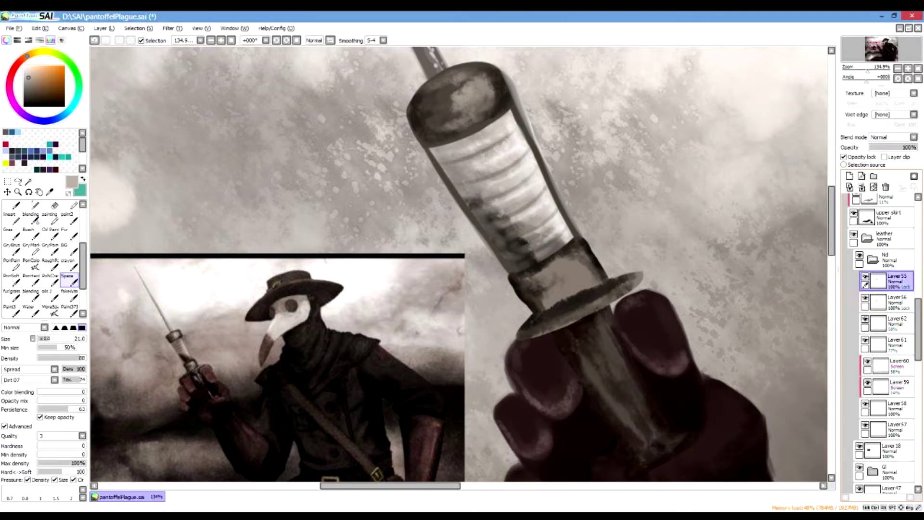
pyautogui.moveTo(554, 266)
pyautogui.mouseDown()
pyautogui.moveTo(537, 278)
pyautogui.moveTo(580, 256)
pyautogui.moveTo(590, 279)
pyautogui.moveTo(548, 301)
pyautogui.moveTo(586, 278)
pyautogui.moveTo(582, 267)
pyautogui.moveTo(563, 279)
pyautogui.moveTo(585, 264)
pyautogui.mouseUp()
pyautogui.click(41, 339)
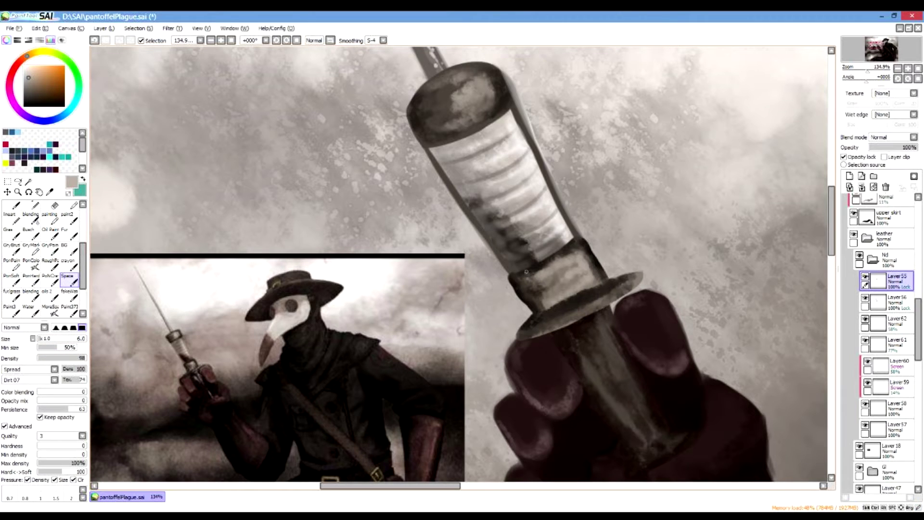
pyautogui.click(29, 75)
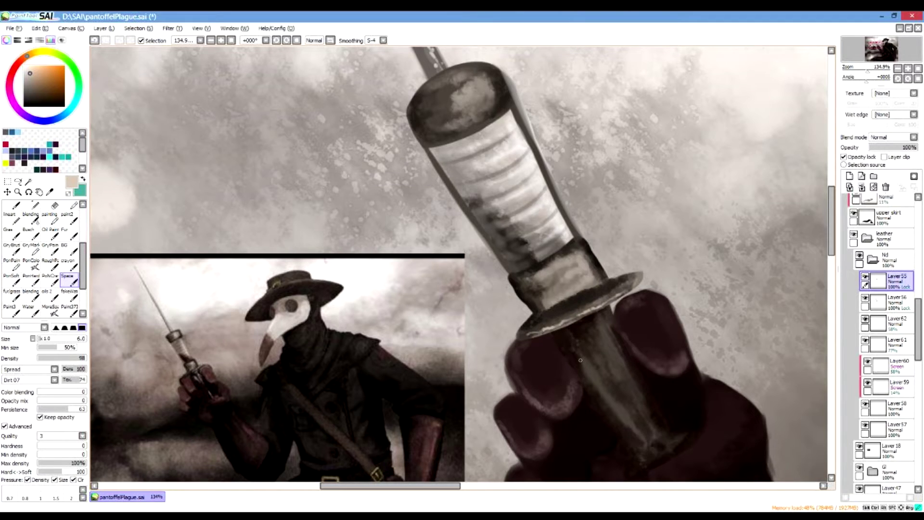
# Step: Select Layer56 and hide and show Layer61 and Layer57 to check what they contain
pyautogui.click(896, 302)
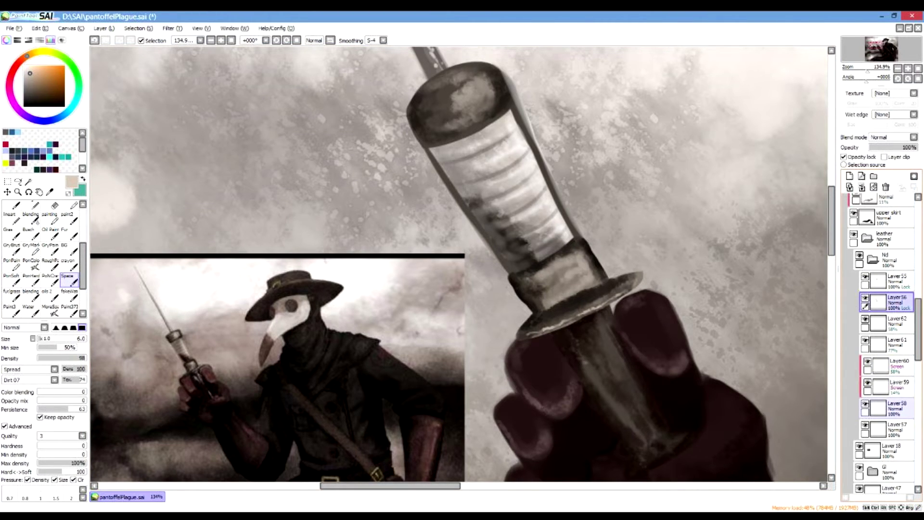
pyautogui.click(865, 340)
pyautogui.click(865, 340)
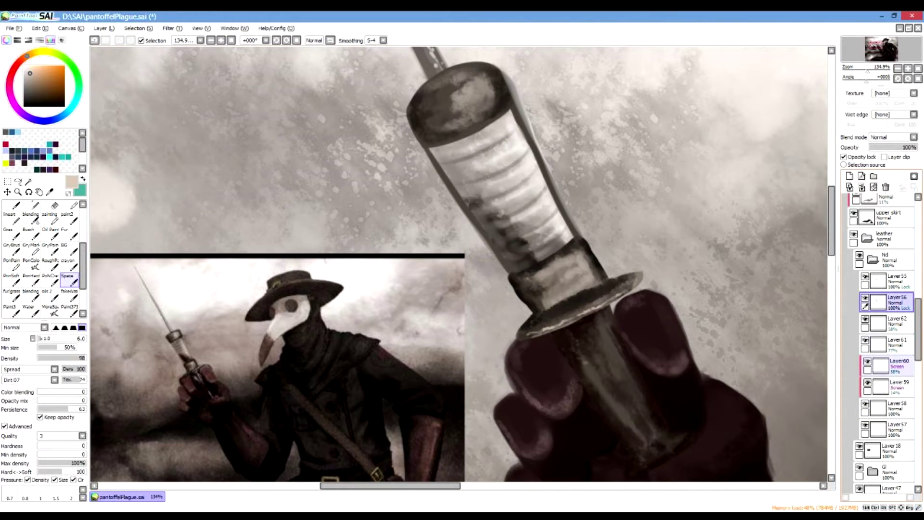
pyautogui.click(865, 425)
pyautogui.click(865, 425)
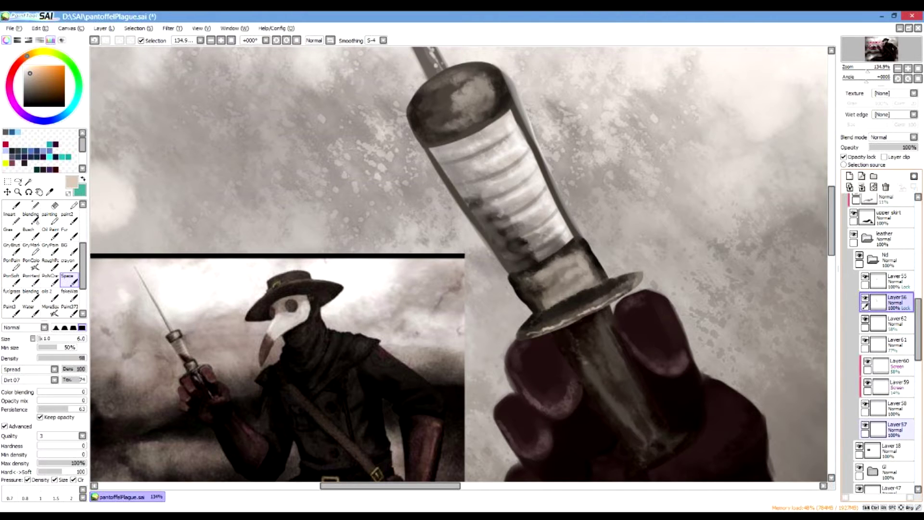
# Step: On Layer56, paint light beige highlights along the syringe's shaft below the flange with the Space brush at size 6
pyautogui.click(865, 298)
pyautogui.click(865, 298)
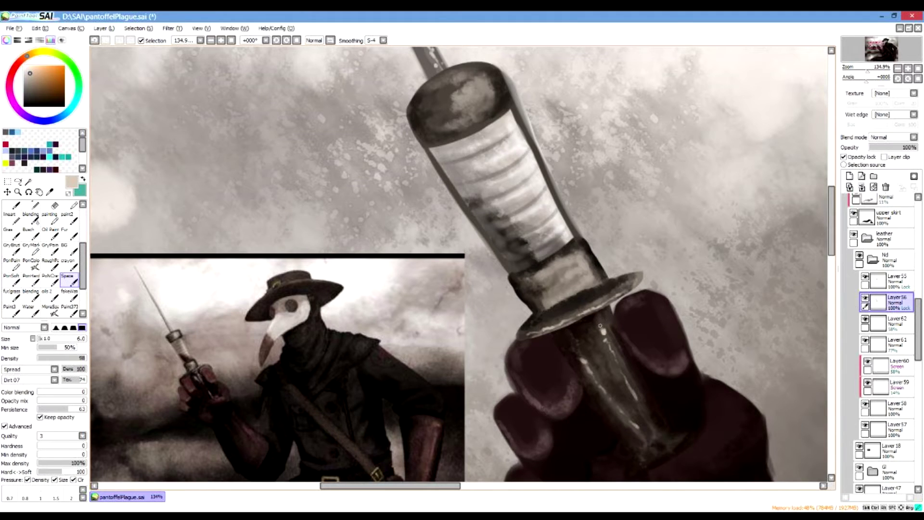
pyautogui.moveTo(600, 325); pyautogui.dragTo(598, 321)
# Step: Choose a paler cream colour and add highlights to the syringe's collar on Layer55
pyautogui.moveTo(550, 269); pyautogui.dragTo(539, 275)
pyautogui.click(29, 70)
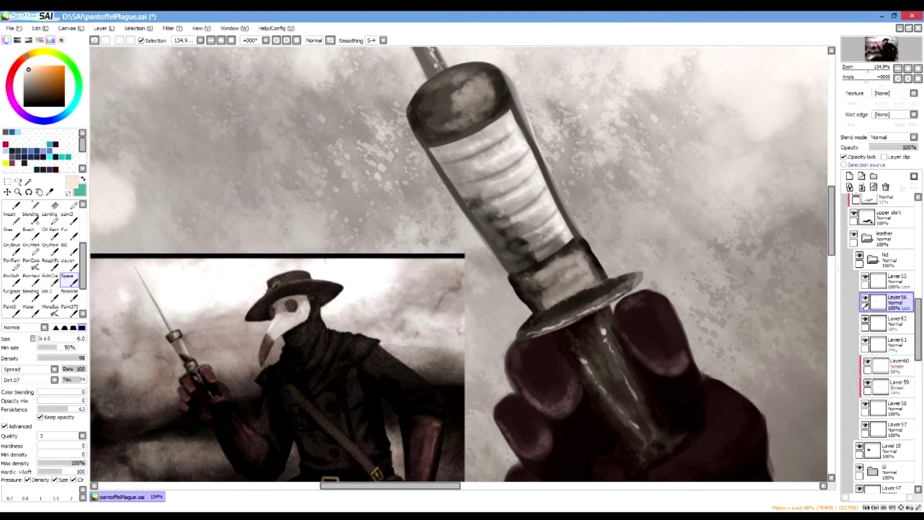
pyautogui.click(895, 280)
pyautogui.moveTo(533, 274); pyautogui.dragTo(561, 261)
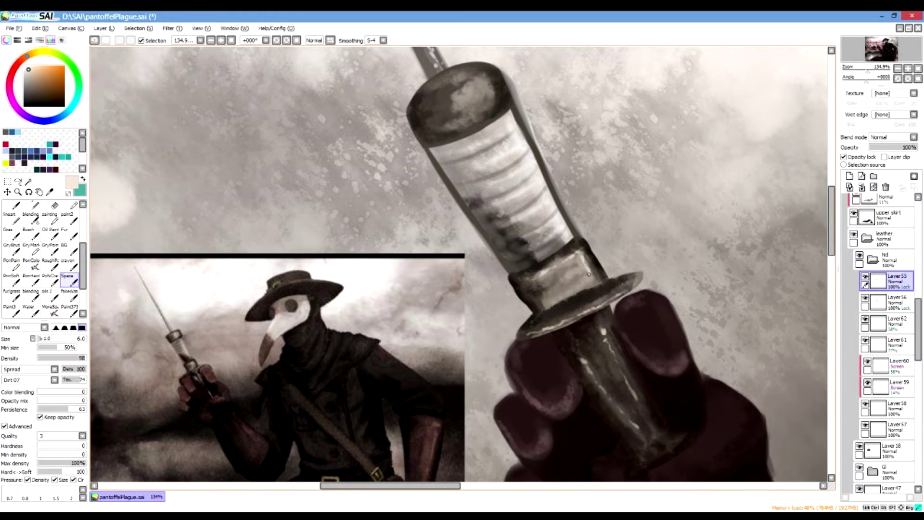
pyautogui.moveTo(589, 281)
pyautogui.mouseDown()
pyautogui.moveTo(577, 289)
pyautogui.moveTo(589, 279)
pyautogui.moveTo(580, 268)
pyautogui.mouseUp()
pyautogui.moveTo(560, 262); pyautogui.dragTo(552, 266)
# Step: On Layer56, paint pale cream highlights around the top of the syringe's cap
pyautogui.click(865, 277)
pyautogui.click(865, 276)
pyautogui.click(893, 302)
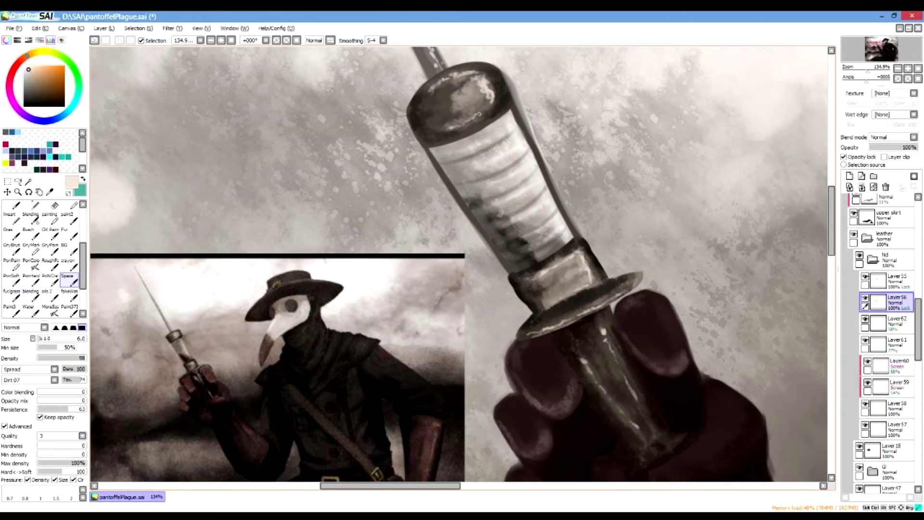
pyautogui.moveTo(490, 103)
pyautogui.mouseDown()
pyautogui.moveTo(464, 96)
pyautogui.moveTo(490, 94)
pyautogui.moveTo(477, 84)
pyautogui.mouseUp()
# Step: Turn off Layer56's opacity lock and trim the outer edges of the syringe's barrel and cap with the eraser at size 60
pyautogui.moveTo(866, 78); pyautogui.dragTo(883, 49)
pyautogui.click(917, 78)
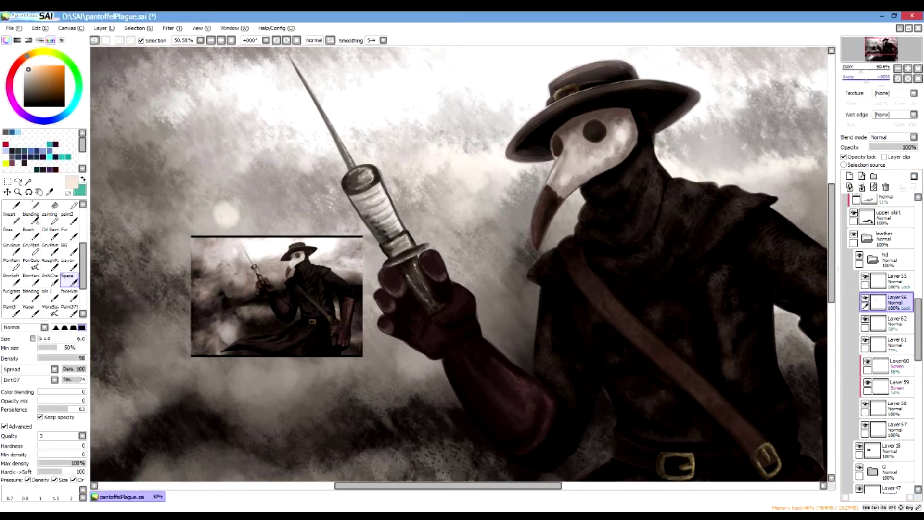
pyautogui.moveTo(861, 71); pyautogui.dragTo(877, 45)
pyautogui.click(879, 46)
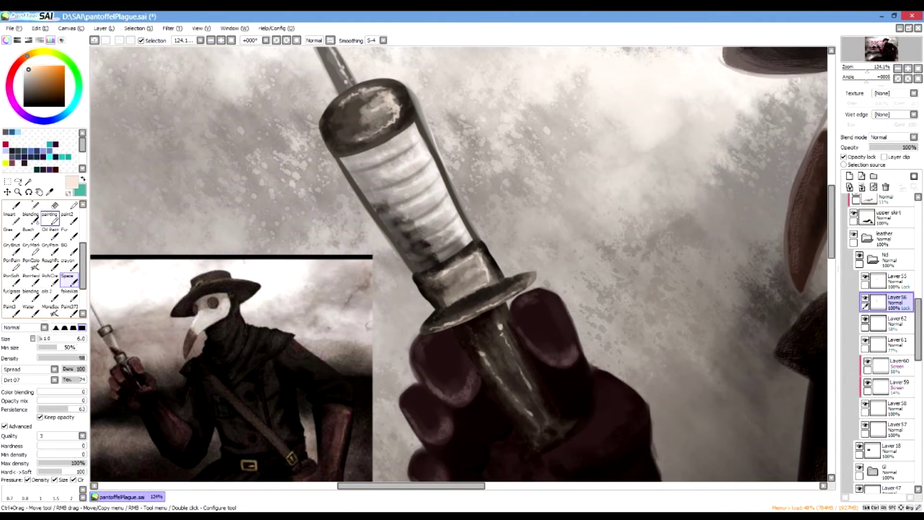
pyautogui.click(55, 205)
pyautogui.moveTo(443, 121)
pyautogui.mouseDown()
pyautogui.moveTo(429, 93)
pyautogui.moveTo(446, 134)
pyautogui.moveTo(420, 79)
pyautogui.moveTo(445, 122)
pyautogui.mouseUp()
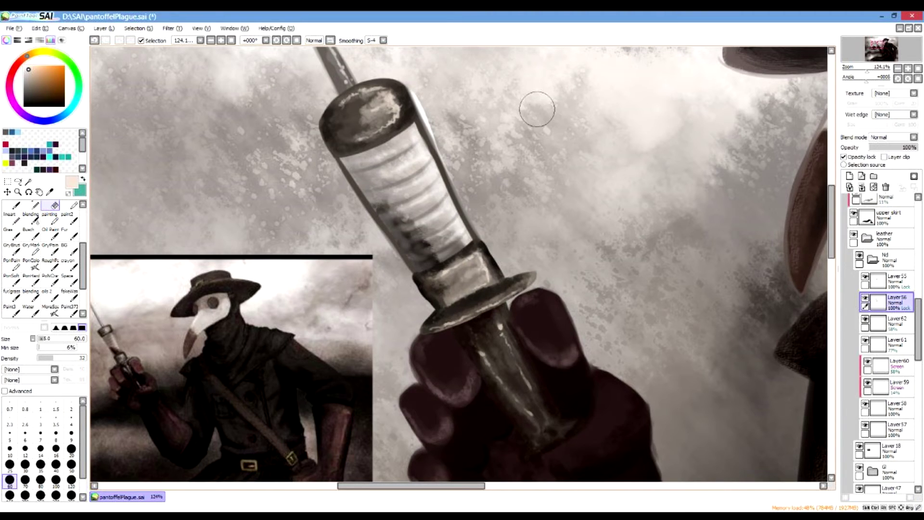
pyautogui.hotkey('ctrl', 'z')
pyautogui.click(843, 157)
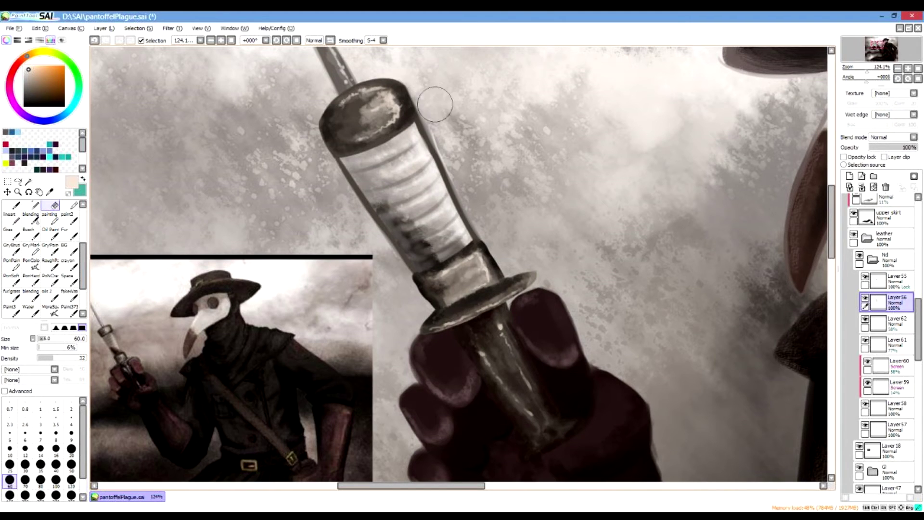
pyautogui.moveTo(427, 101); pyautogui.dragTo(491, 226)
pyautogui.moveTo(332, 172); pyautogui.dragTo(369, 244)
pyautogui.hotkey('ctrl', 'z')
pyautogui.moveTo(326, 166)
pyautogui.mouseDown()
pyautogui.moveTo(399, 272)
pyautogui.moveTo(309, 165)
pyautogui.moveTo(300, 135)
pyautogui.moveTo(314, 144)
pyautogui.moveTo(318, 90)
pyautogui.mouseUp()
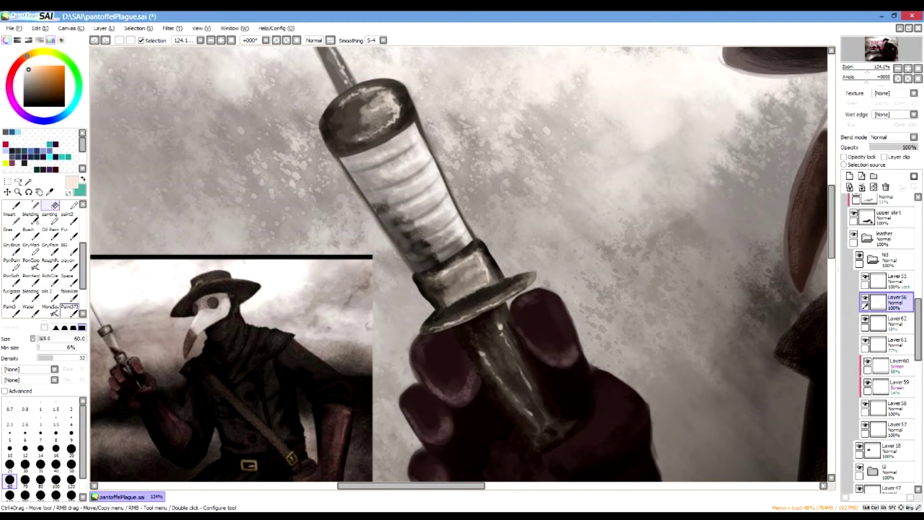
# Step: Lower the eraser's density to 17 and soften both side edges of the syringe's cap and upper barrel
pyautogui.click(46, 357)
pyautogui.moveTo(317, 93)
pyautogui.mouseDown()
pyautogui.moveTo(316, 132)
pyautogui.moveTo(327, 96)
pyautogui.moveTo(314, 118)
pyautogui.moveTo(328, 166)
pyautogui.mouseUp()
pyautogui.moveTo(386, 73)
pyautogui.mouseDown()
pyautogui.moveTo(367, 77)
pyautogui.moveTo(417, 89)
pyautogui.moveTo(407, 96)
pyautogui.moveTo(394, 72)
pyautogui.moveTo(412, 93)
pyautogui.moveTo(431, 150)
pyautogui.mouseUp()
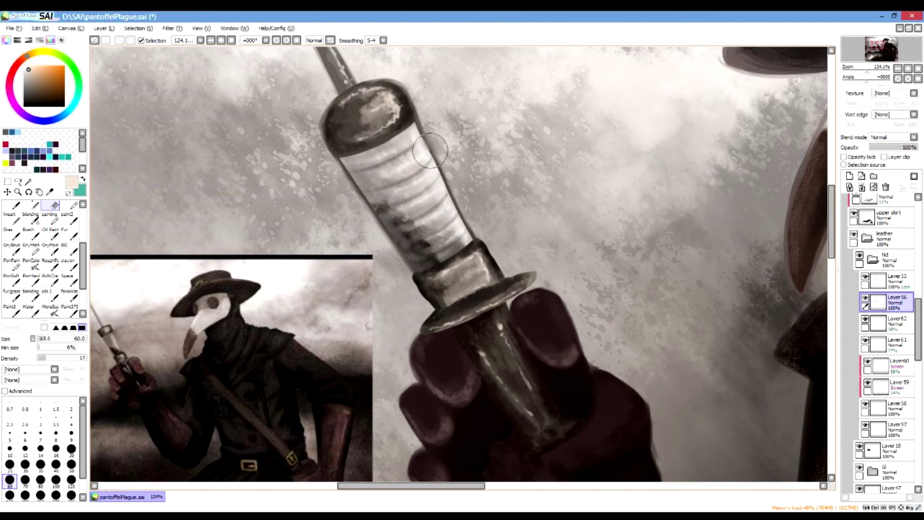
# Step: Duplicate Layer57's contents onto two new layers above it and merge both copies down into Layer57
pyautogui.moveTo(867, 70); pyautogui.dragTo(865, 70)
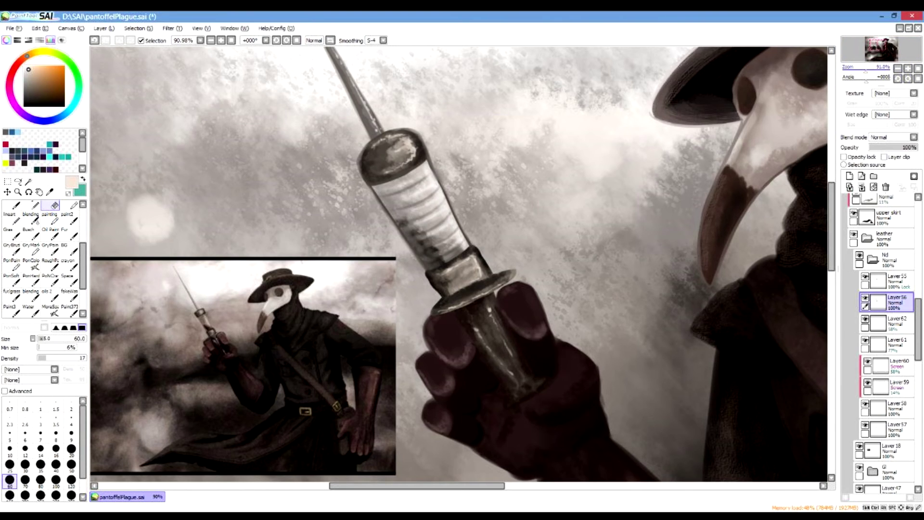
pyautogui.click(864, 319)
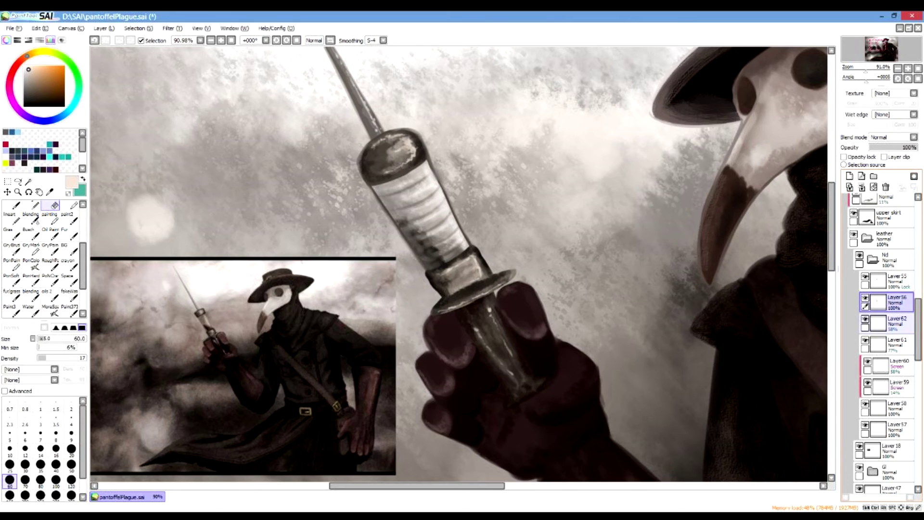
pyautogui.click(864, 319)
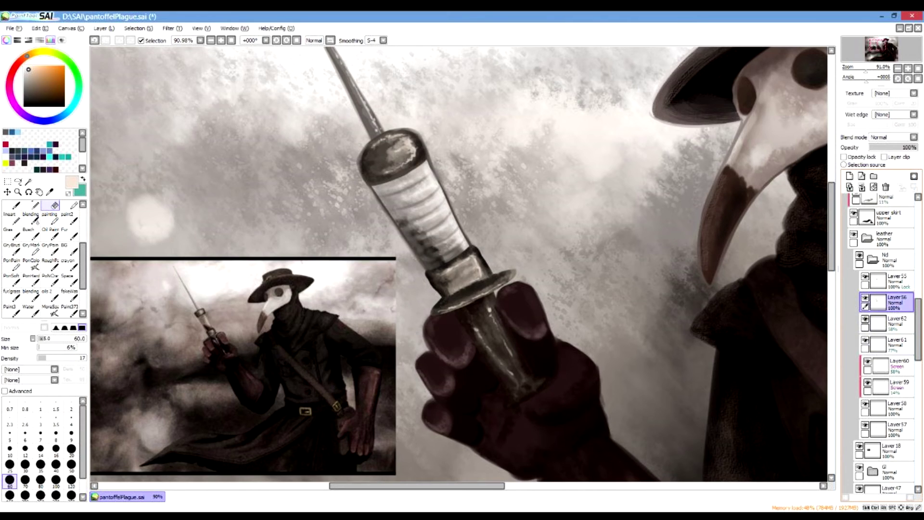
pyautogui.click(864, 424)
pyautogui.click(864, 424)
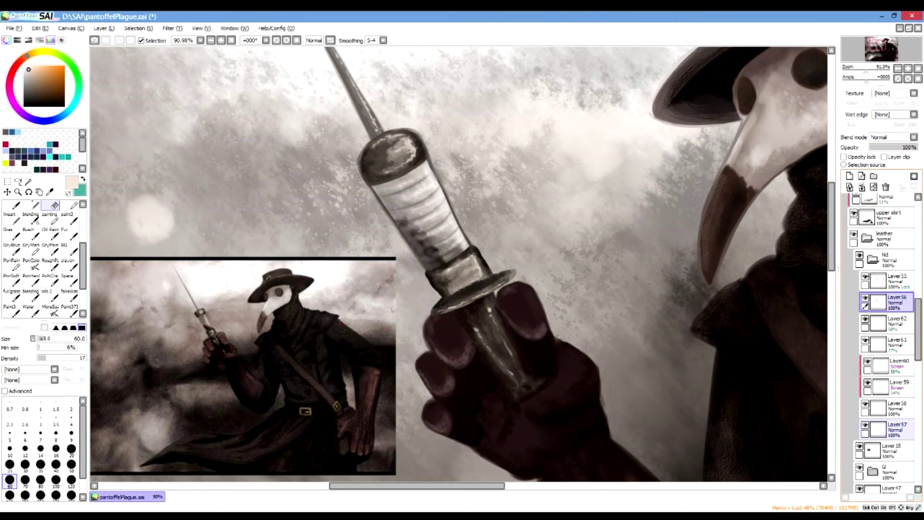
pyautogui.click(894, 429)
pyautogui.hotkey('ctrl', 'a')
pyautogui.hotkey('ctrl', 'c')
pyautogui.hotkey('ctrl', 'v')
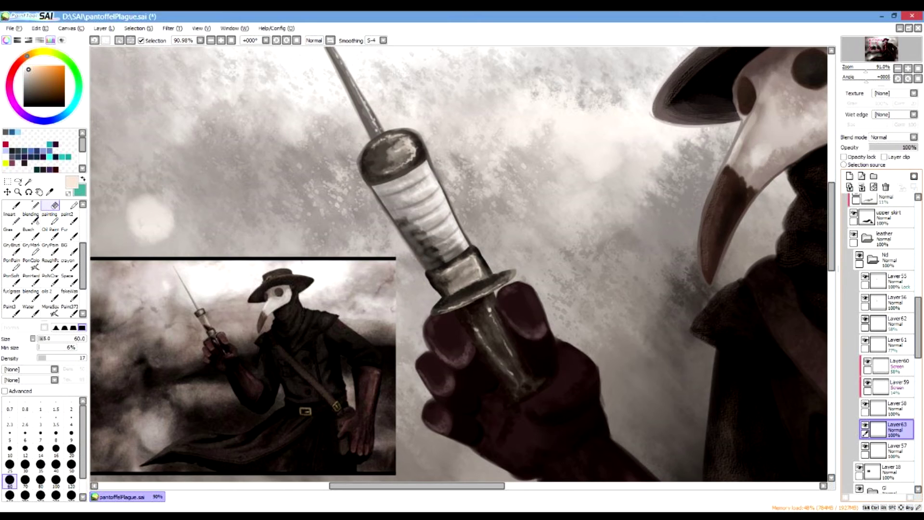
pyautogui.hotkey('ctrl', 'shift', 'n')
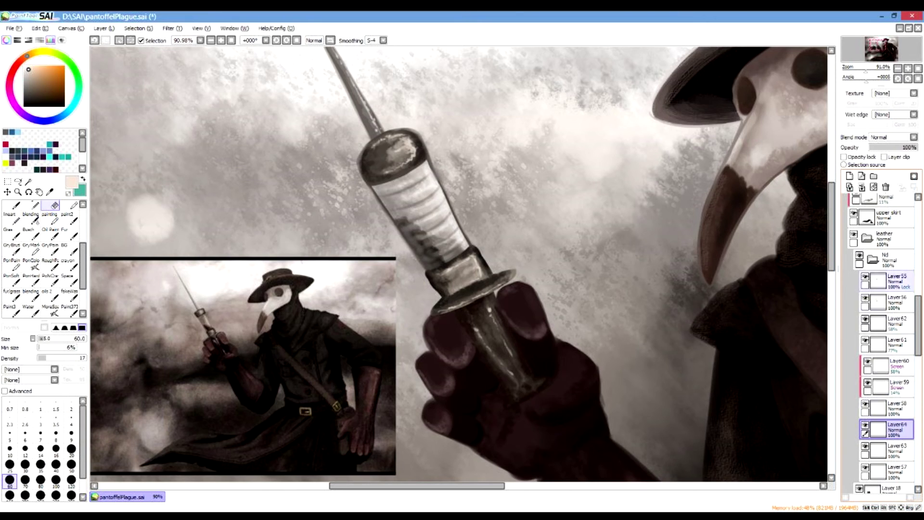
pyautogui.click(886, 187)
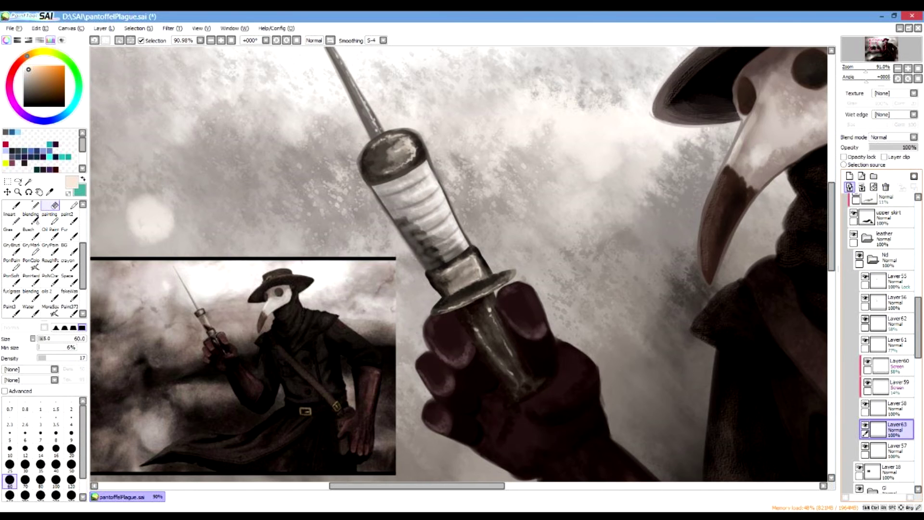
pyautogui.click(885, 187)
# Step: Inspect the whole illustration at reduced zoom and open the file commands
pyautogui.moveTo(865, 71); pyautogui.dragTo(856, 71)
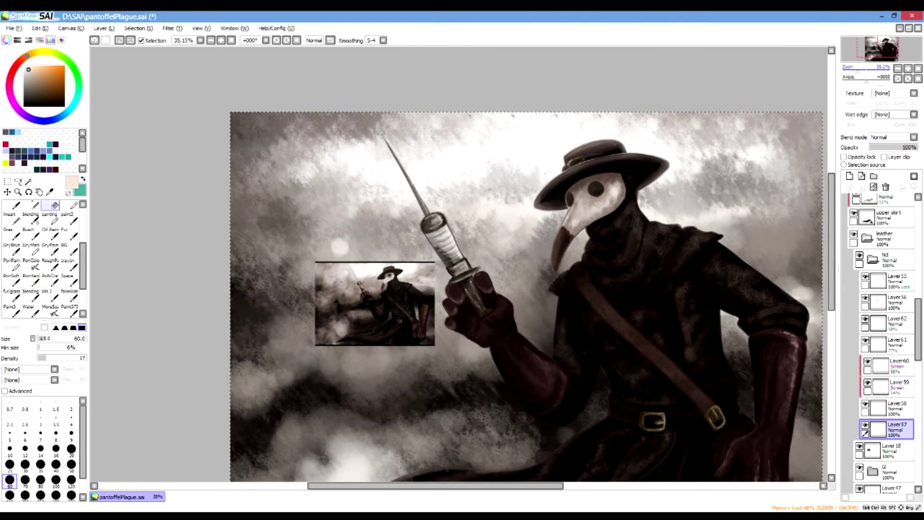
pyautogui.moveTo(857, 70)
pyautogui.mouseDown()
pyautogui.moveTo(844, 70)
pyautogui.moveTo(861, 67)
pyautogui.mouseUp()
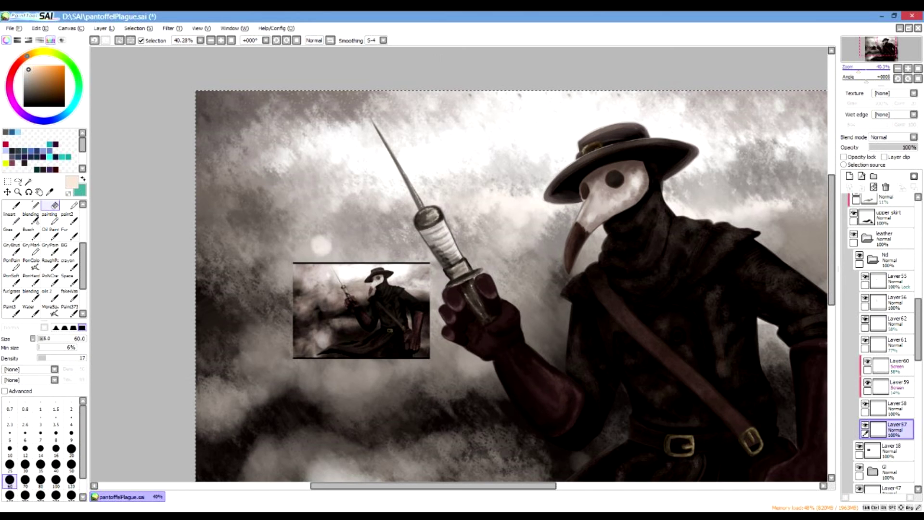
pyautogui.moveTo(878, 45); pyautogui.dragTo(882, 49)
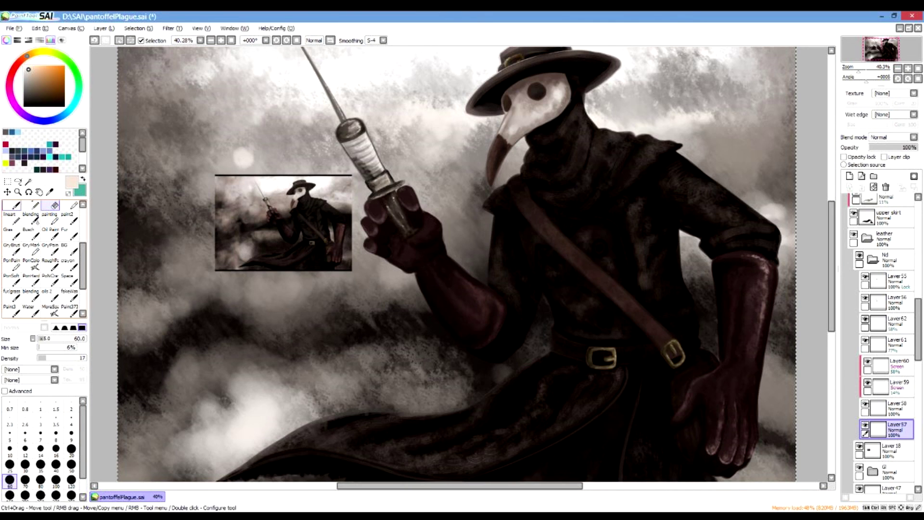
pyautogui.click(14, 28)
pyautogui.press('Return')
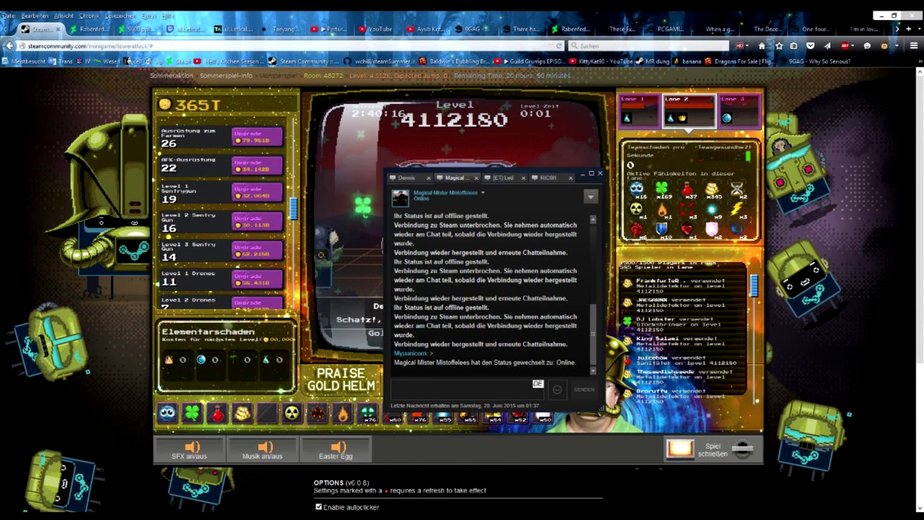
# Step: Send the messages "PHEW" and "NOW MY NECK HURTS" in the Steam chat and switch to LoiLo Game Recorder
pyautogui.write('PHEW')
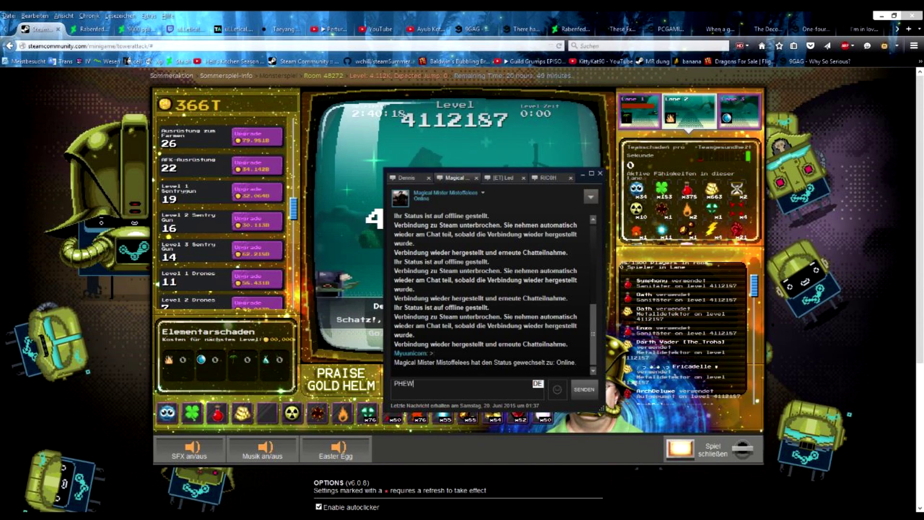
pyautogui.press('Return')
pyautogui.write('NOW MY NEC')
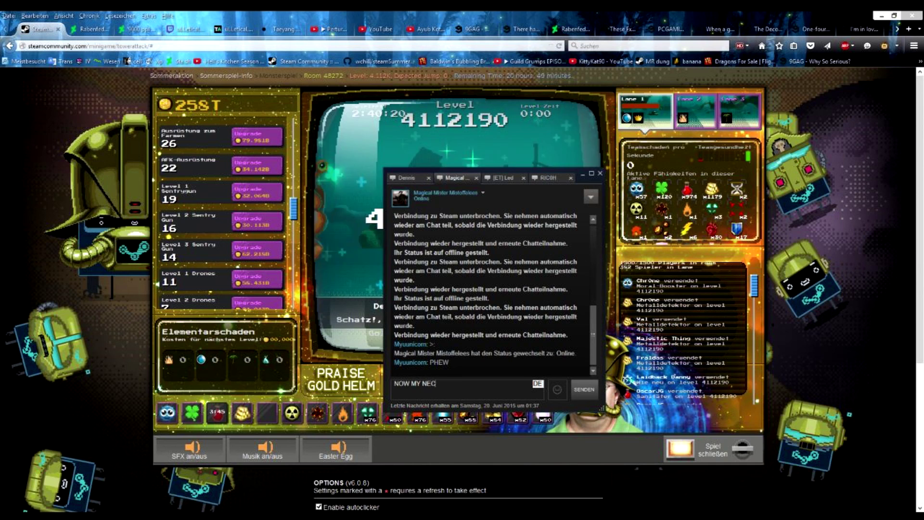
pyautogui.write('K HURTS')
pyautogui.press('Return')
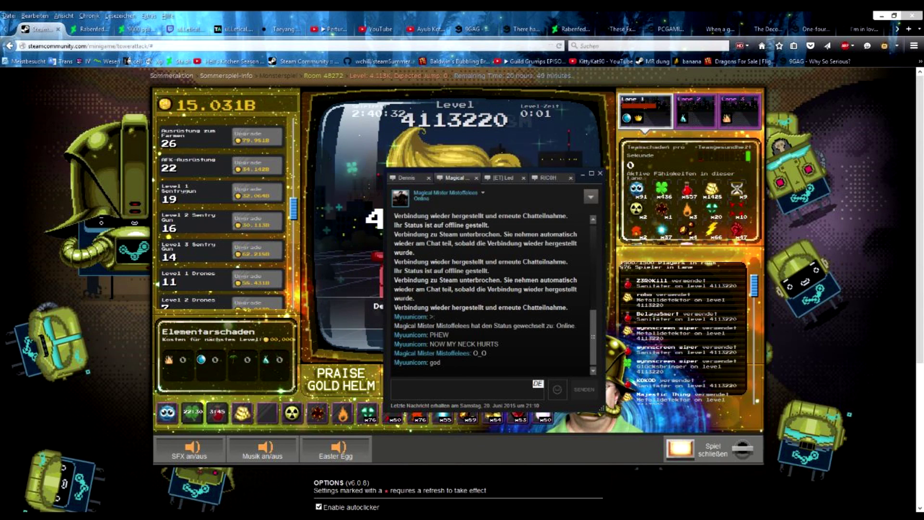
pyautogui.hotkey('alt', 'Tab')
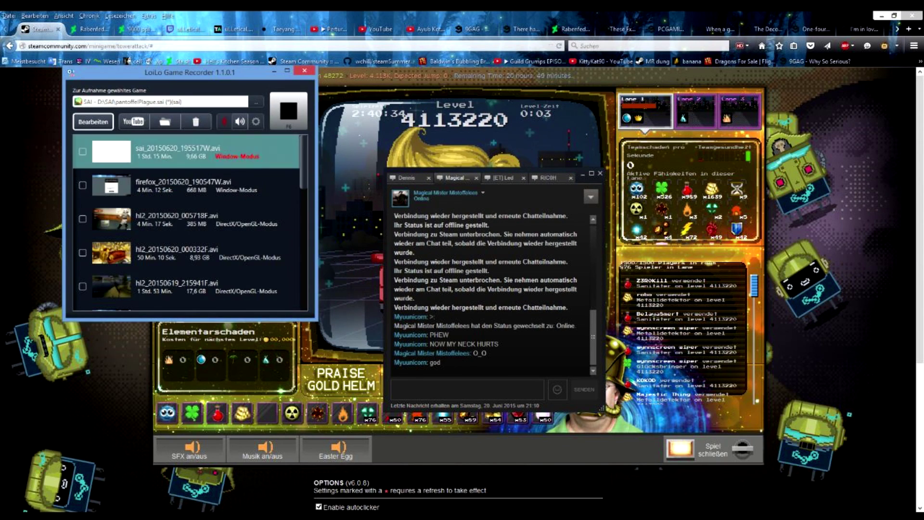